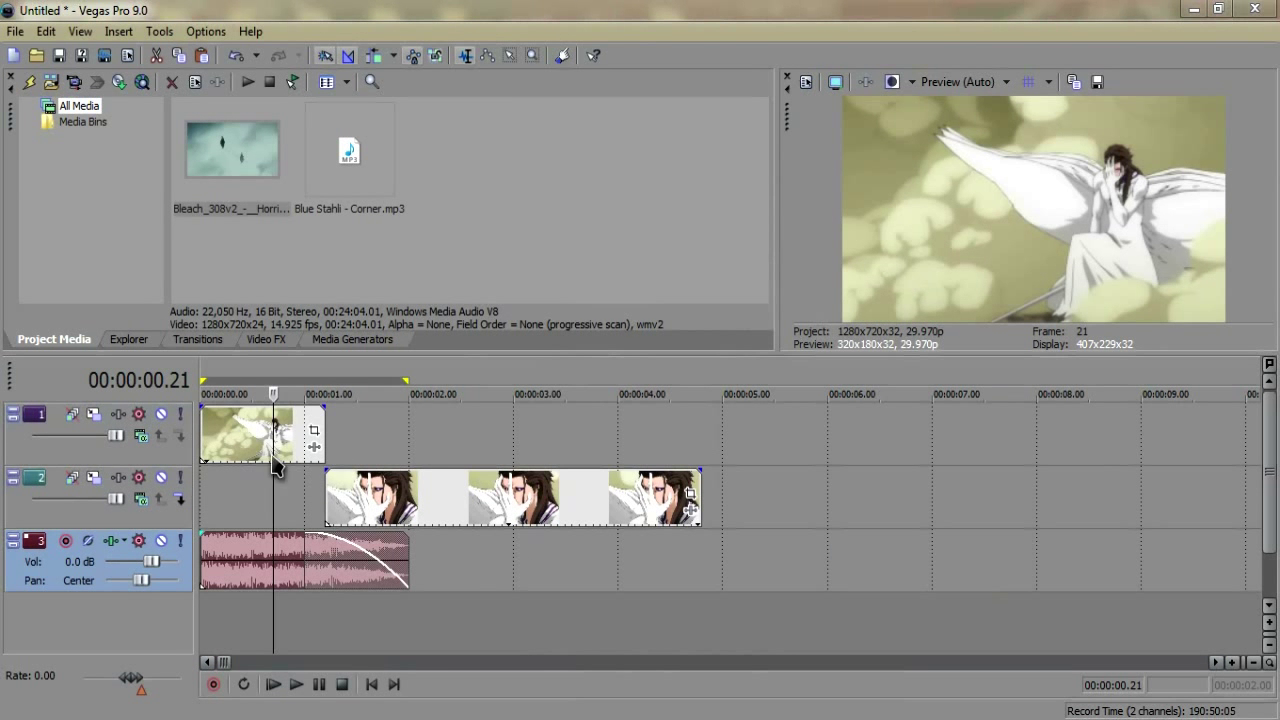
Scrub through the winged-figure clip on track 1 and the opening of the close-up clip on track 2
{"action": "left_click_drag", "start_coordinate": [271, 460], "coordinate": [225, 455]}
{"action": "left_click", "coordinate": [287, 504]}
{"action": "left_click", "coordinate": [274, 504]}
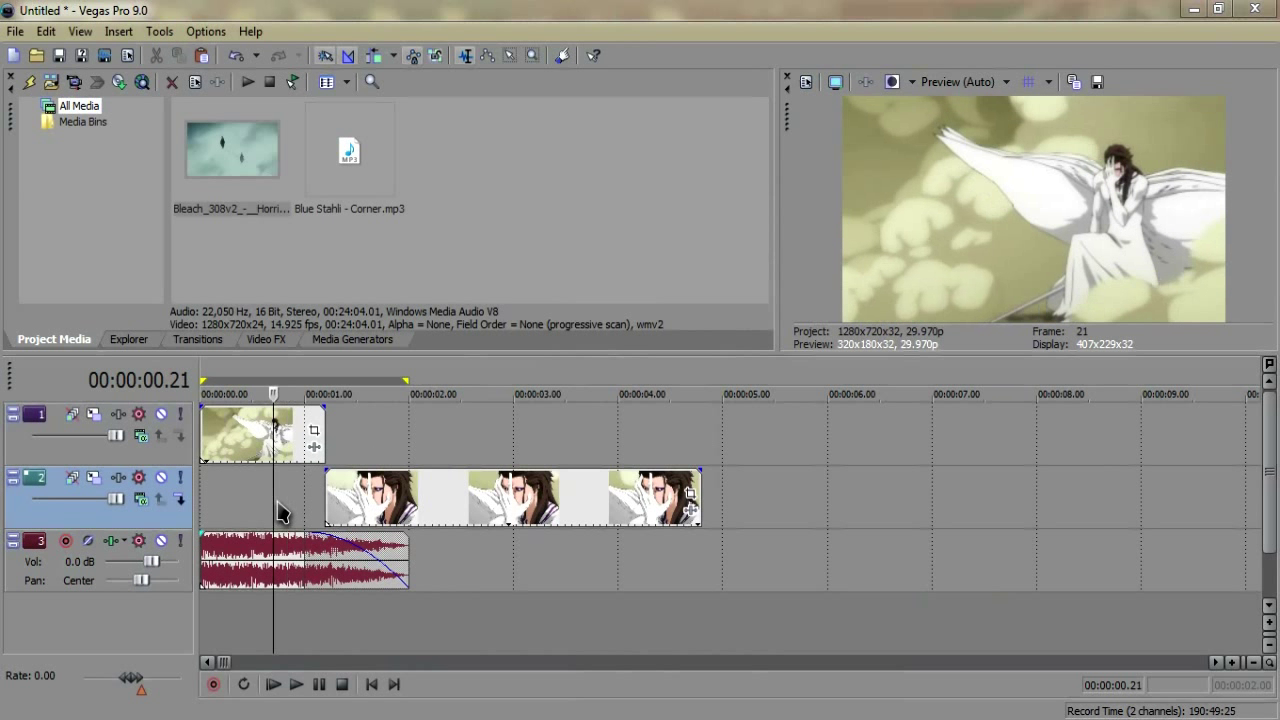
{"action": "scroll", "coordinate": [402, 503], "scroll_direction": "up", "scroll_amount": 3}
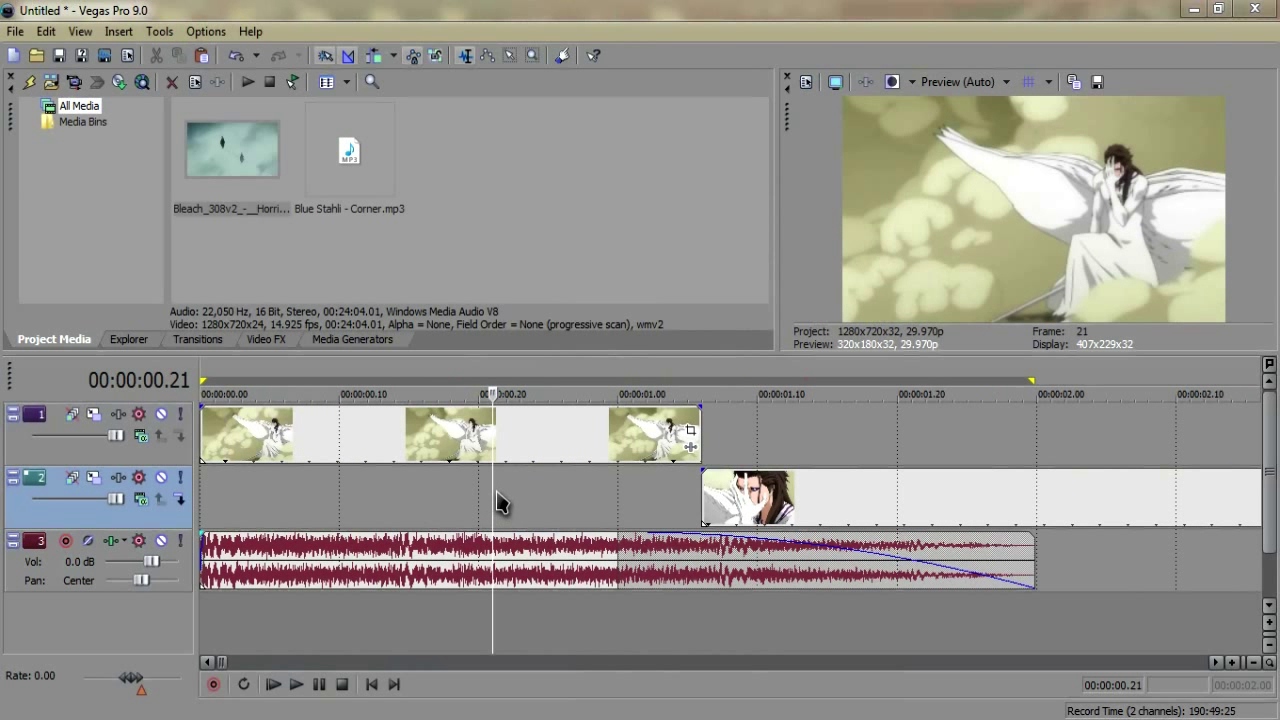
{"action": "left_click_drag", "start_coordinate": [500, 503], "coordinate": [385, 483]}
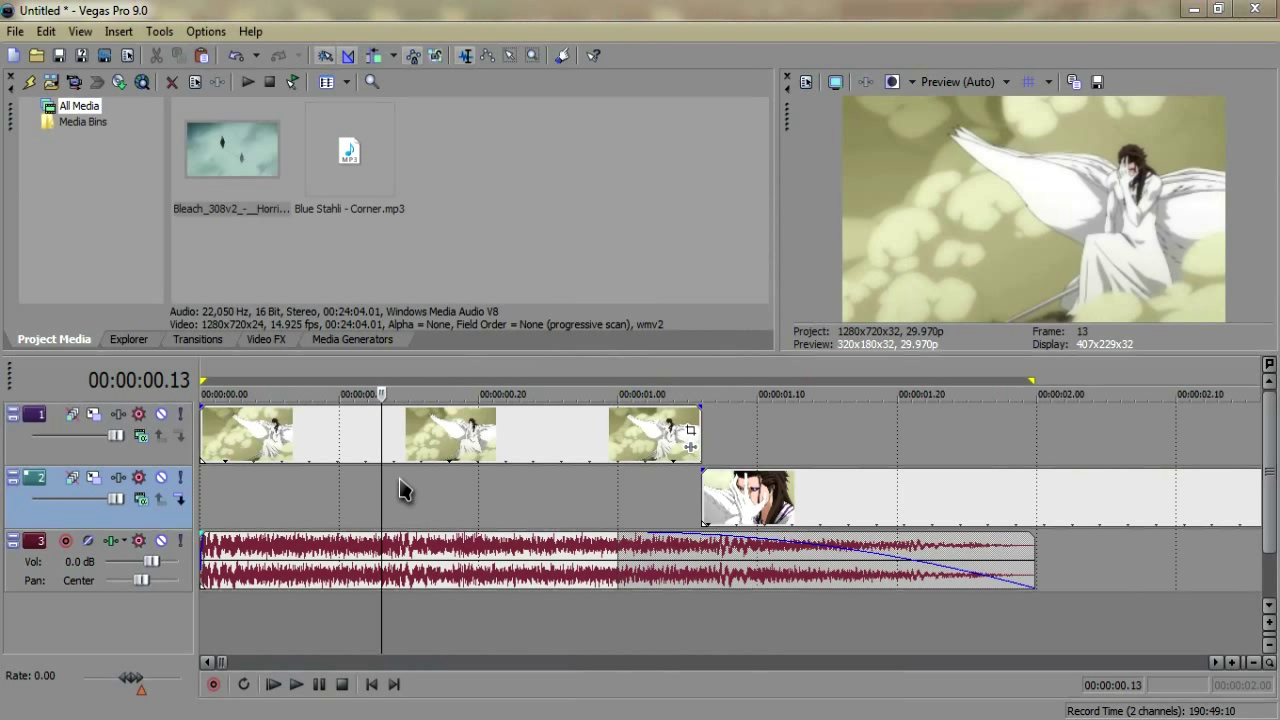
{"action": "left_click_drag", "start_coordinate": [383, 481], "coordinate": [688, 476]}
{"action": "scroll", "coordinate": [613, 480], "scroll_direction": "down", "scroll_amount": 5}
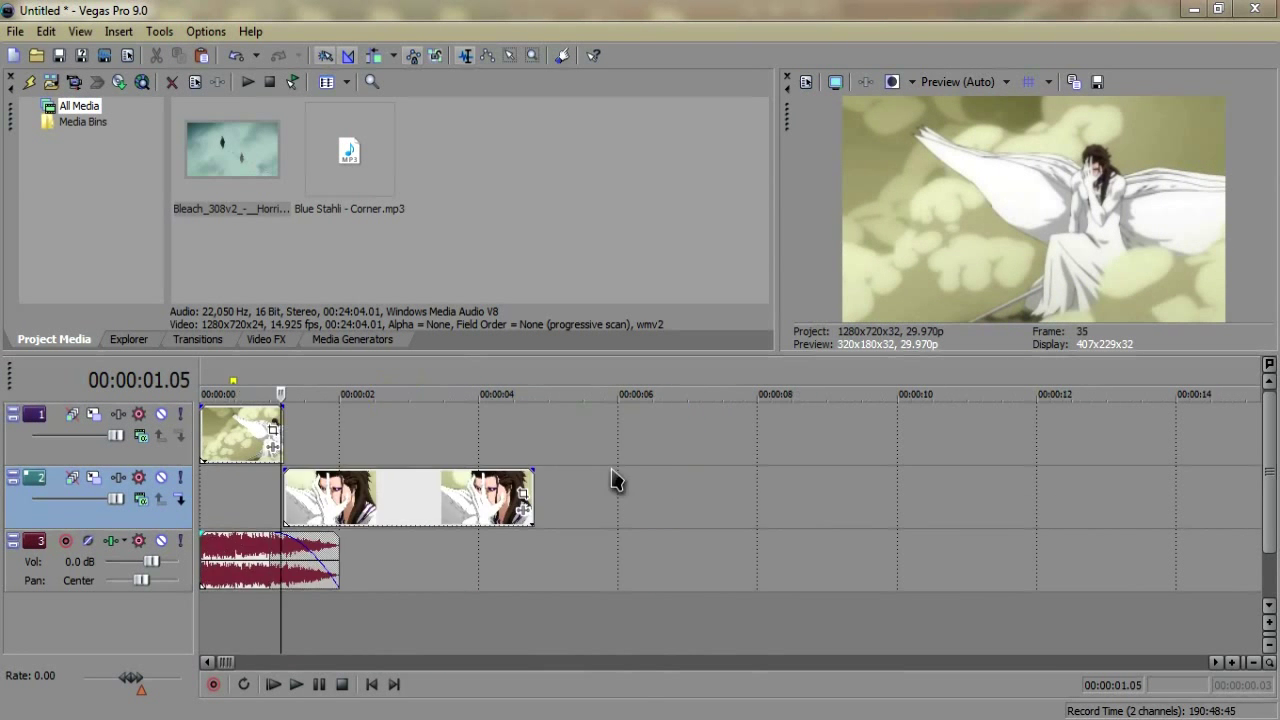
{"action": "left_click", "coordinate": [312, 490]}
{"action": "scroll", "coordinate": [312, 490], "scroll_direction": "up", "scroll_amount": 3}
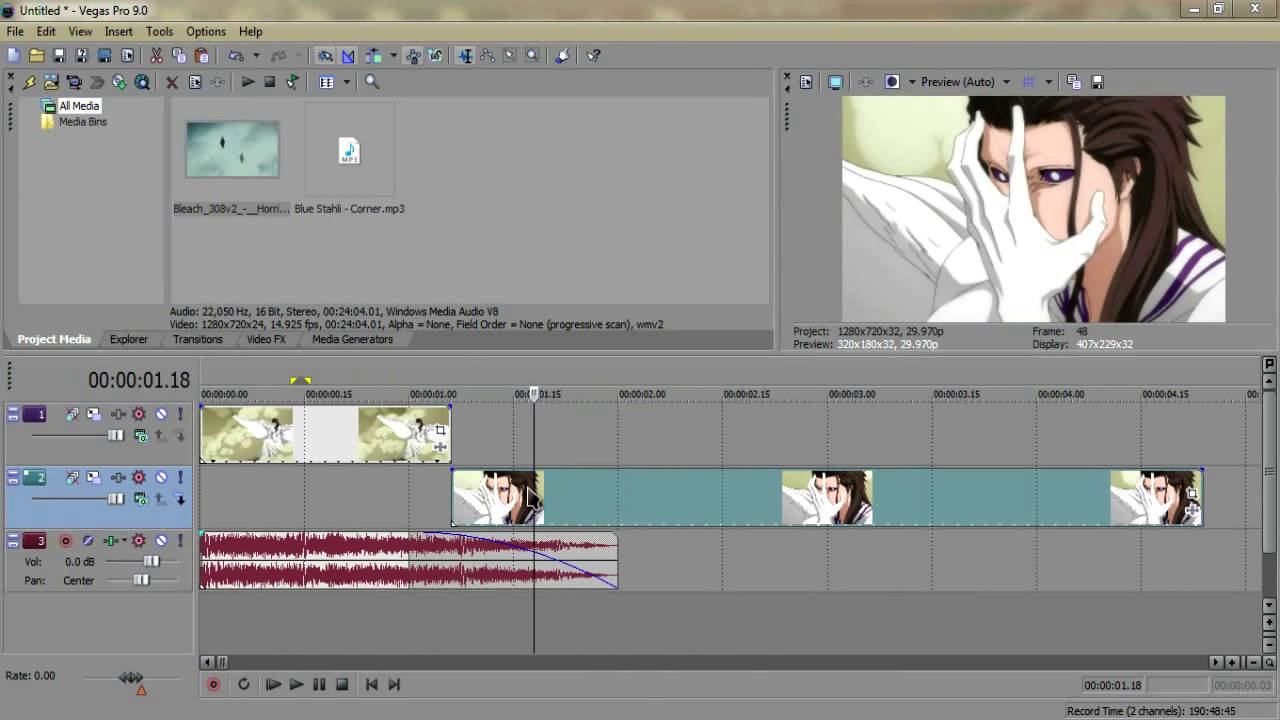
{"action": "left_click", "coordinate": [780, 560]}
{"action": "scroll", "coordinate": [800, 558], "scroll_direction": "down", "scroll_amount": 5}
{"action": "left_click", "coordinate": [769, 545]}
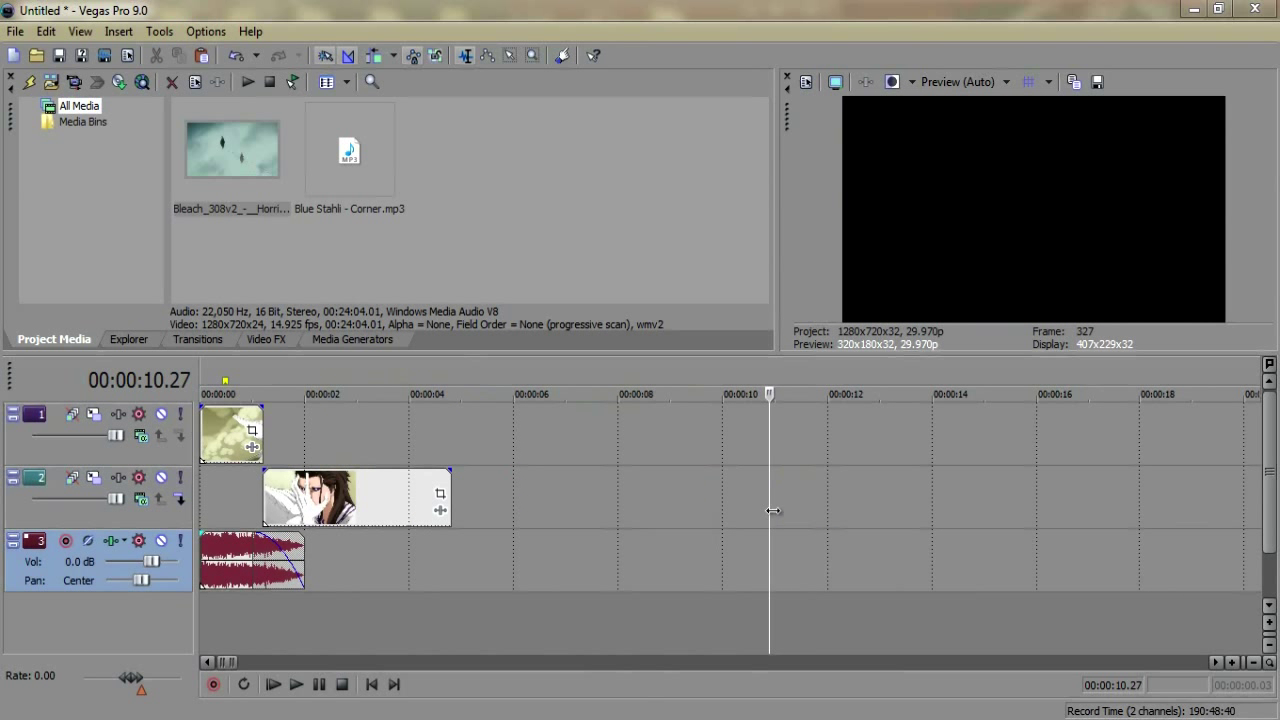
{"action": "scroll", "coordinate": [700, 510], "scroll_direction": "down", "scroll_amount": 8}
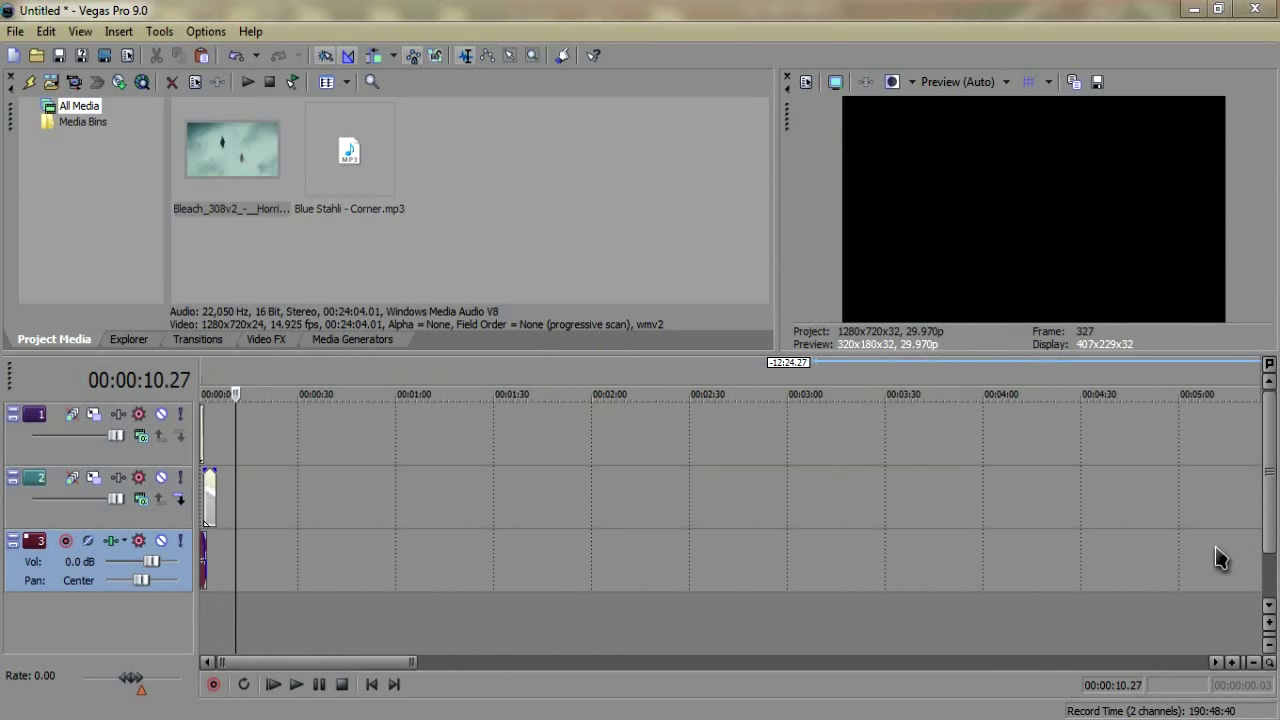
{"action": "scroll", "coordinate": [331, 534], "scroll_direction": "up", "scroll_amount": 8}
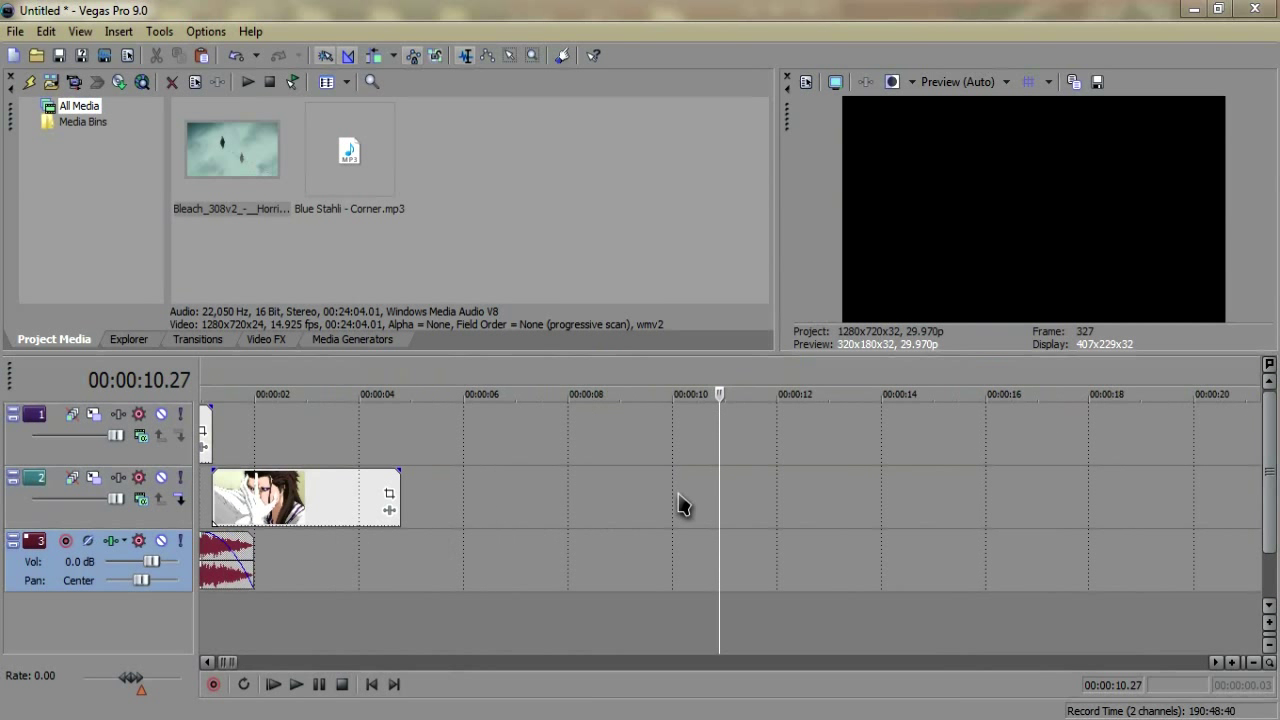
{"action": "scroll", "coordinate": [679, 495], "scroll_direction": "down", "scroll_amount": 3}
{"action": "left_click", "coordinate": [240, 603]}
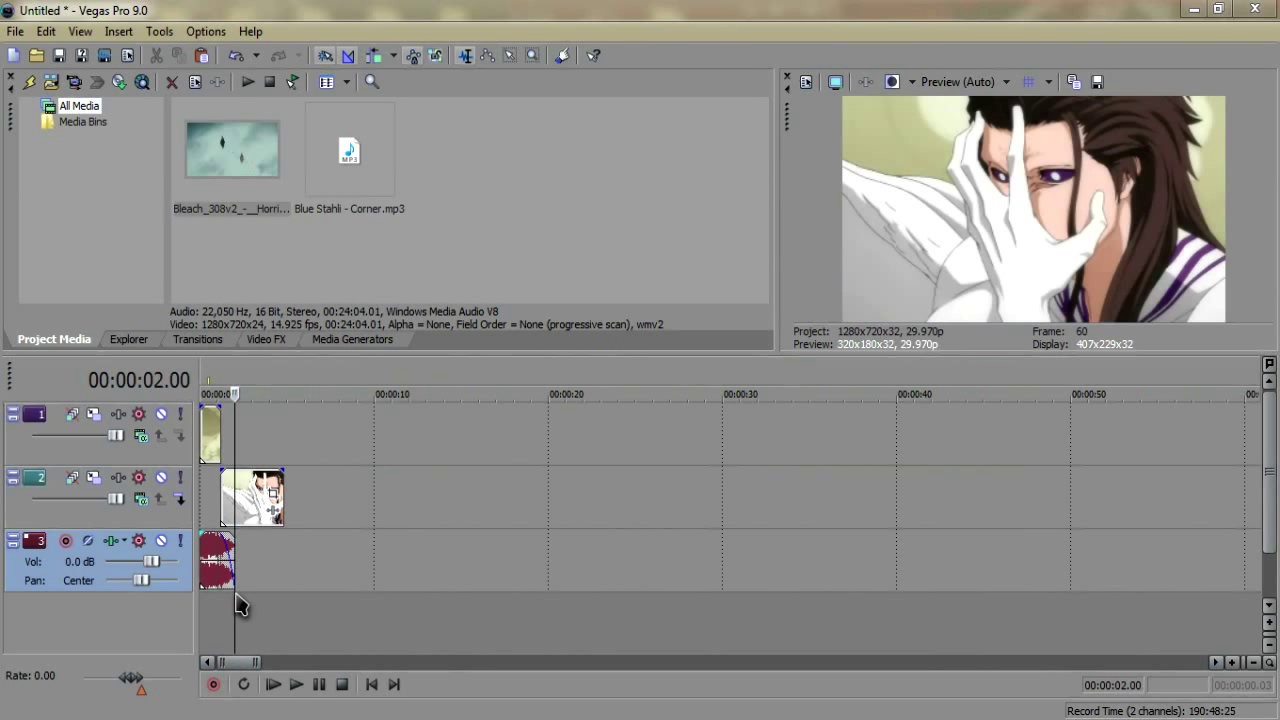
{"action": "left_click", "coordinate": [366, 600]}
{"action": "left_click", "coordinate": [297, 580]}
{"action": "scroll", "coordinate": [315, 587], "scroll_direction": "up", "scroll_amount": 5}
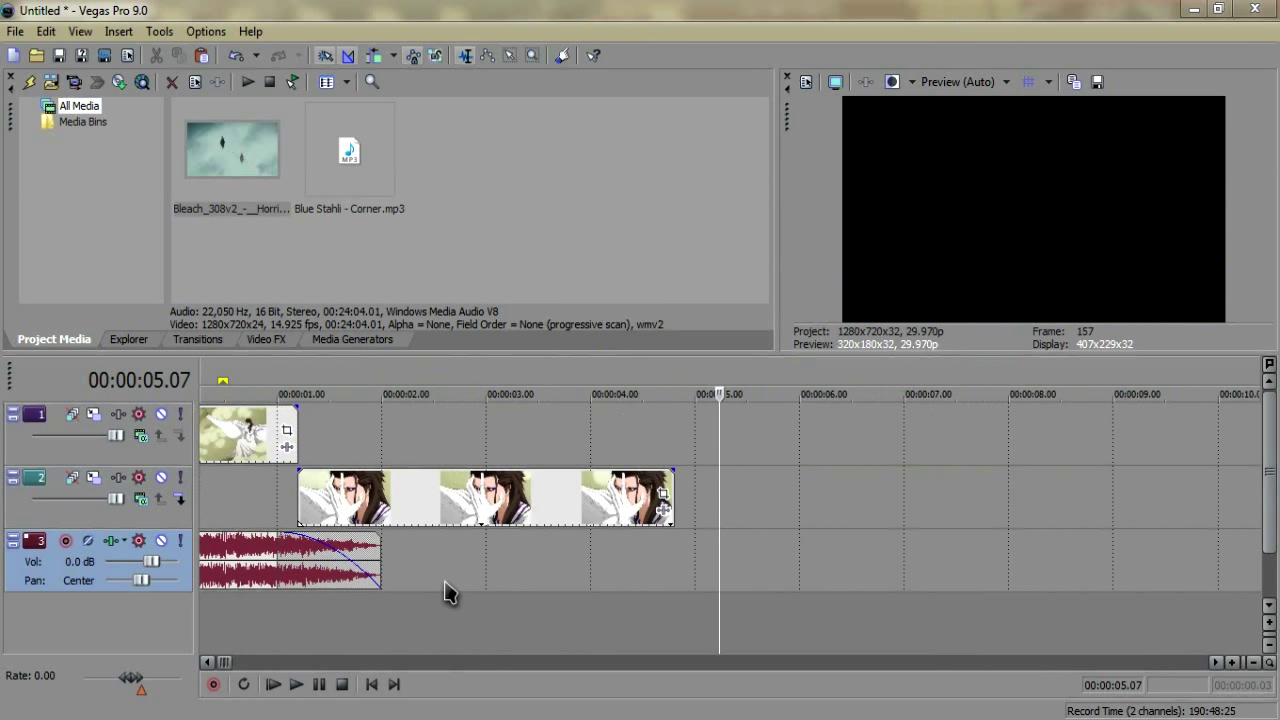
{"action": "scroll", "coordinate": [270, 575], "scroll_direction": "down", "scroll_amount": 1}
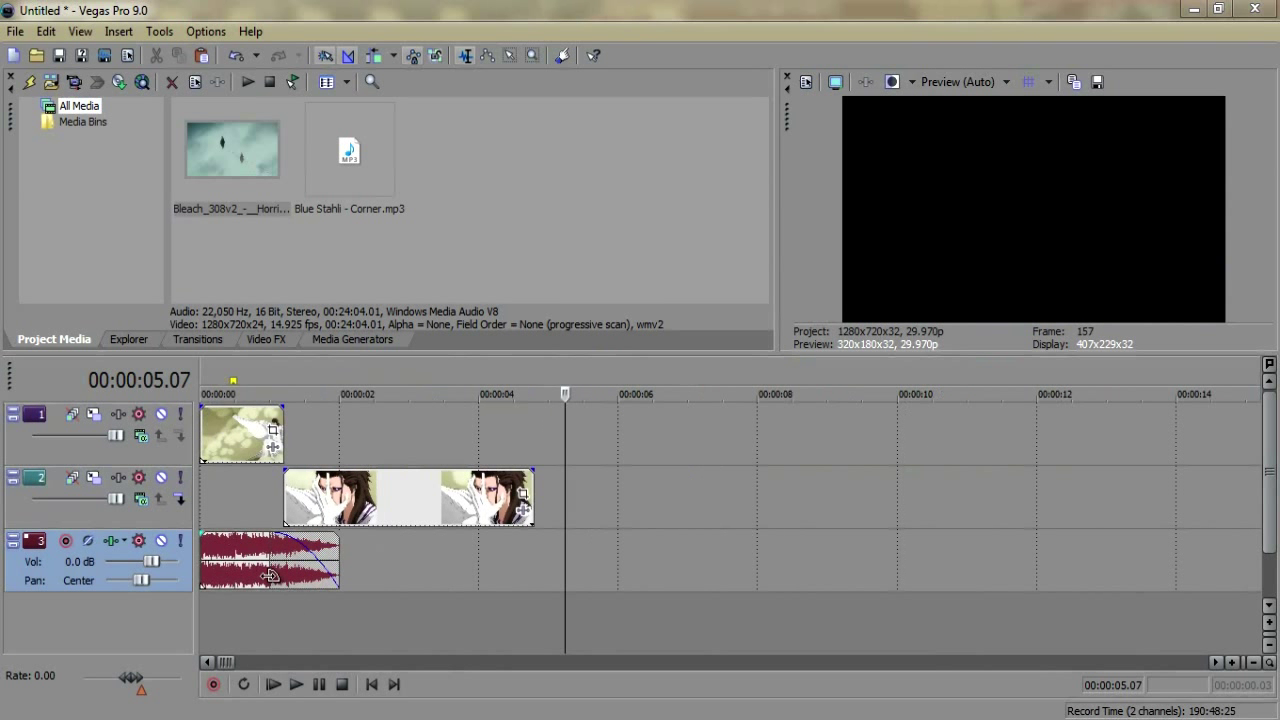
Examine how the audio waveform on track 3 lines up with the two video clips
{"action": "left_click", "coordinate": [203, 557]}
{"action": "scroll", "coordinate": [292, 571], "scroll_direction": "up", "scroll_amount": 5}
{"action": "left_click", "coordinate": [366, 570]}
{"action": "left_click", "coordinate": [451, 560]}
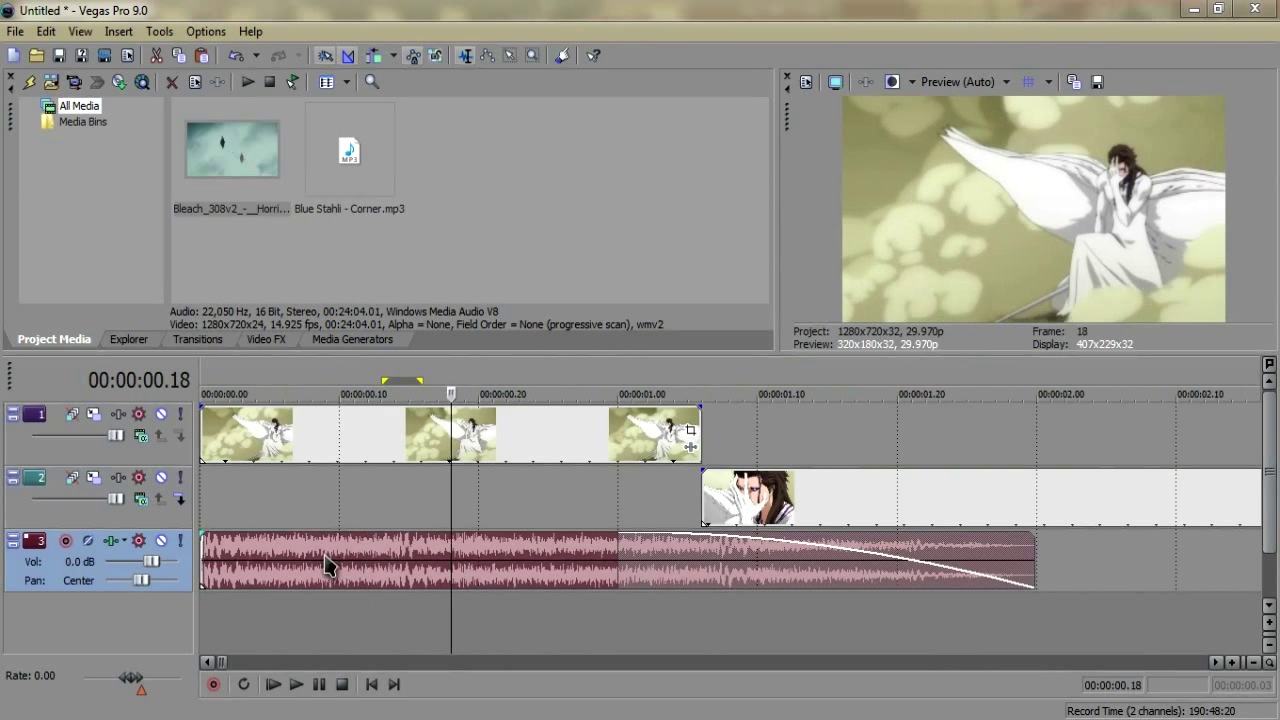
{"action": "left_click", "coordinate": [330, 567]}
{"action": "left_click", "coordinate": [437, 590]}
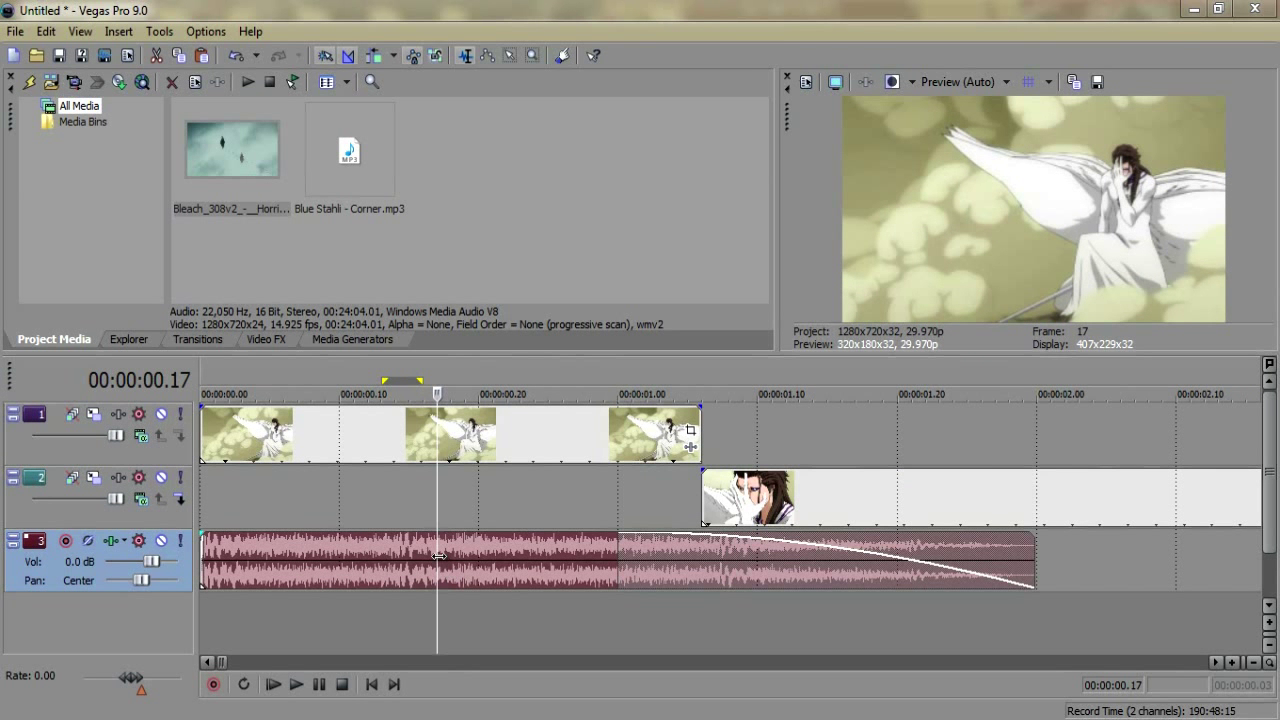
{"action": "left_click_drag", "start_coordinate": [438, 556], "coordinate": [478, 560]}
{"action": "left_click", "coordinate": [492, 560]}
{"action": "scroll", "coordinate": [560, 556], "scroll_direction": "down", "scroll_amount": 1}
{"action": "left_click", "coordinate": [602, 499]}
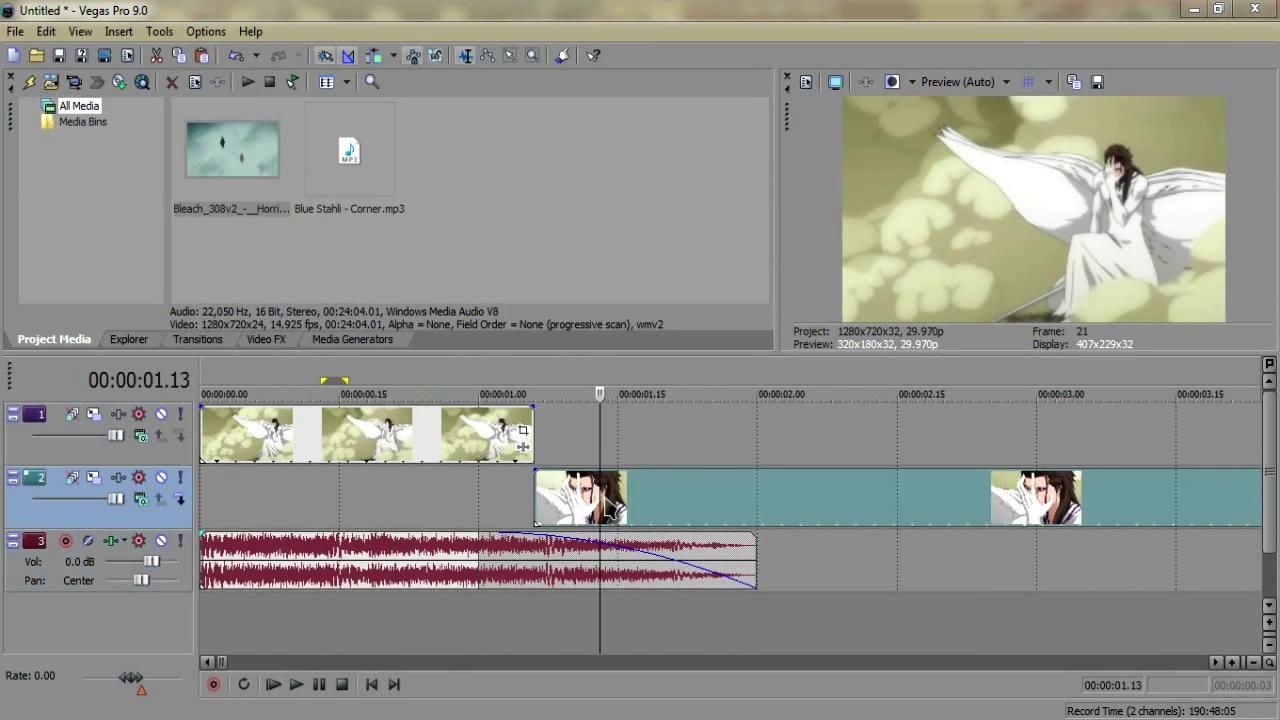
{"action": "scroll", "coordinate": [605, 505], "scroll_direction": "down", "scroll_amount": 2}
{"action": "left_click", "coordinate": [568, 513]}
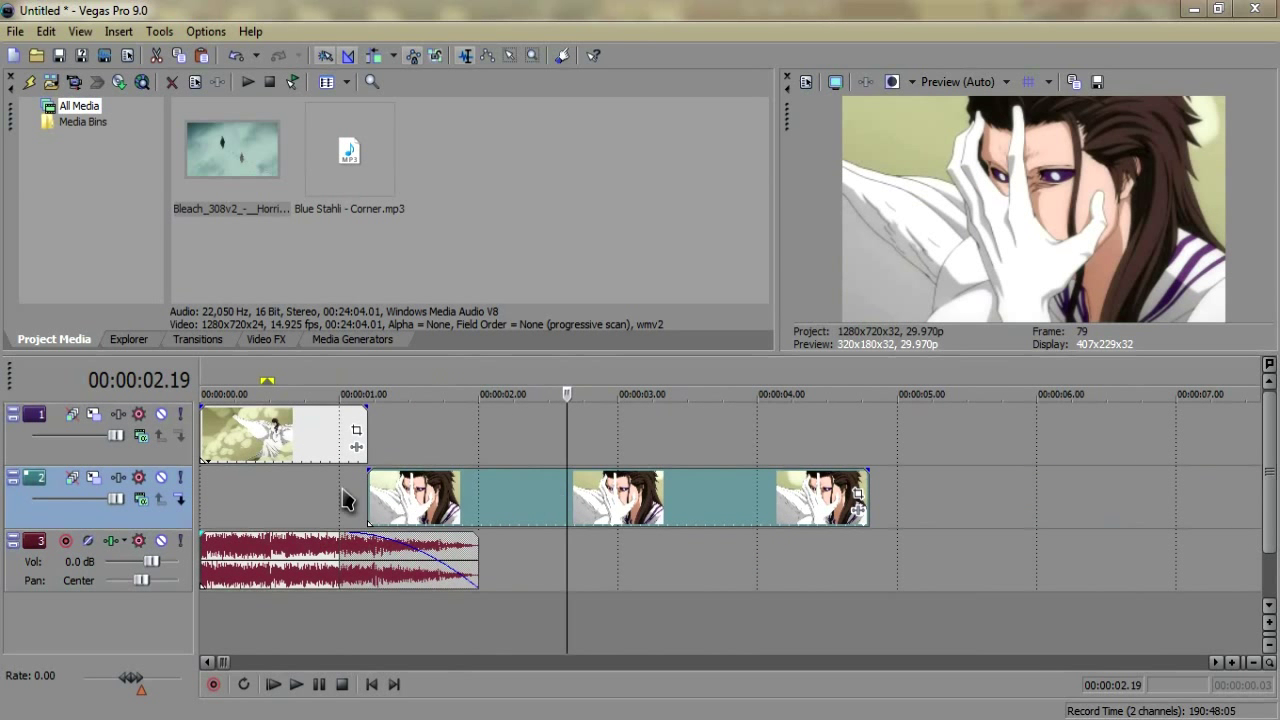
Lower the gain of the audio event on track 3 to nearly silent and briefly play the project from the start
{"action": "left_click", "coordinate": [305, 500]}
{"action": "scroll", "coordinate": [334, 500], "scroll_direction": "up", "scroll_amount": 2}
{"action": "left_click_drag", "start_coordinate": [405, 492], "coordinate": [213, 530]}
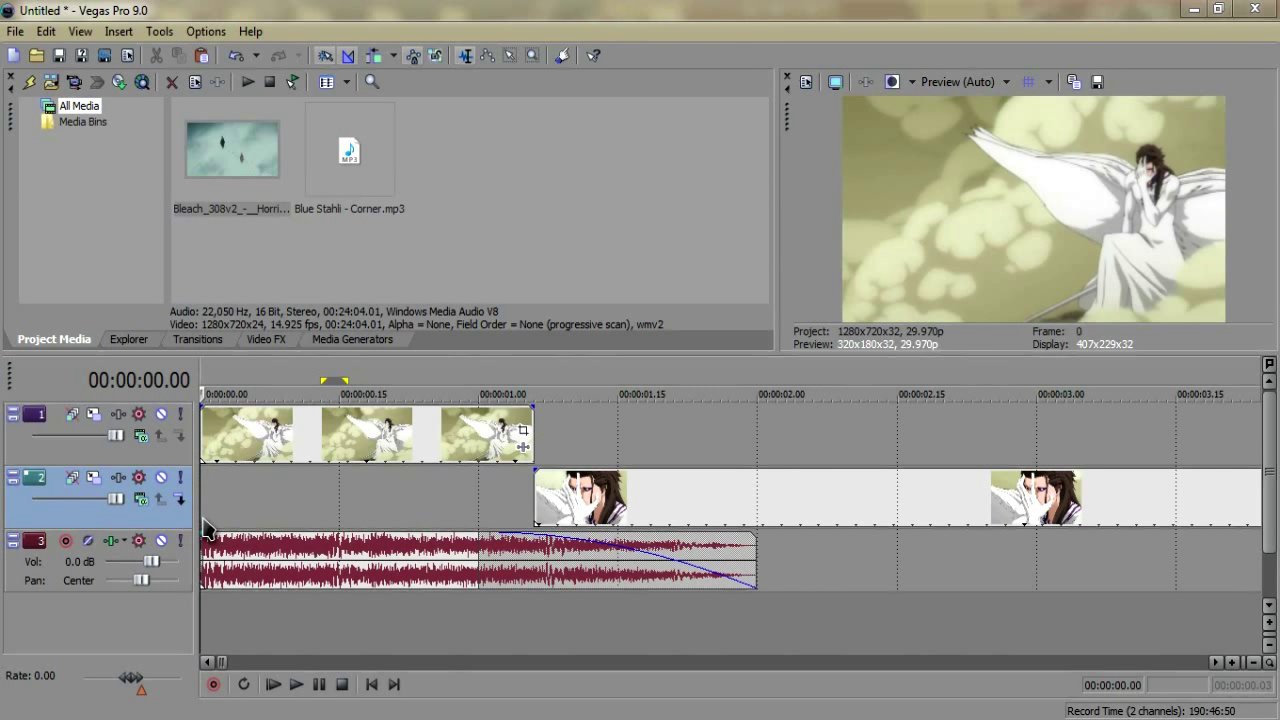
{"action": "scroll", "coordinate": [306, 601], "scroll_direction": "up", "scroll_amount": 2}
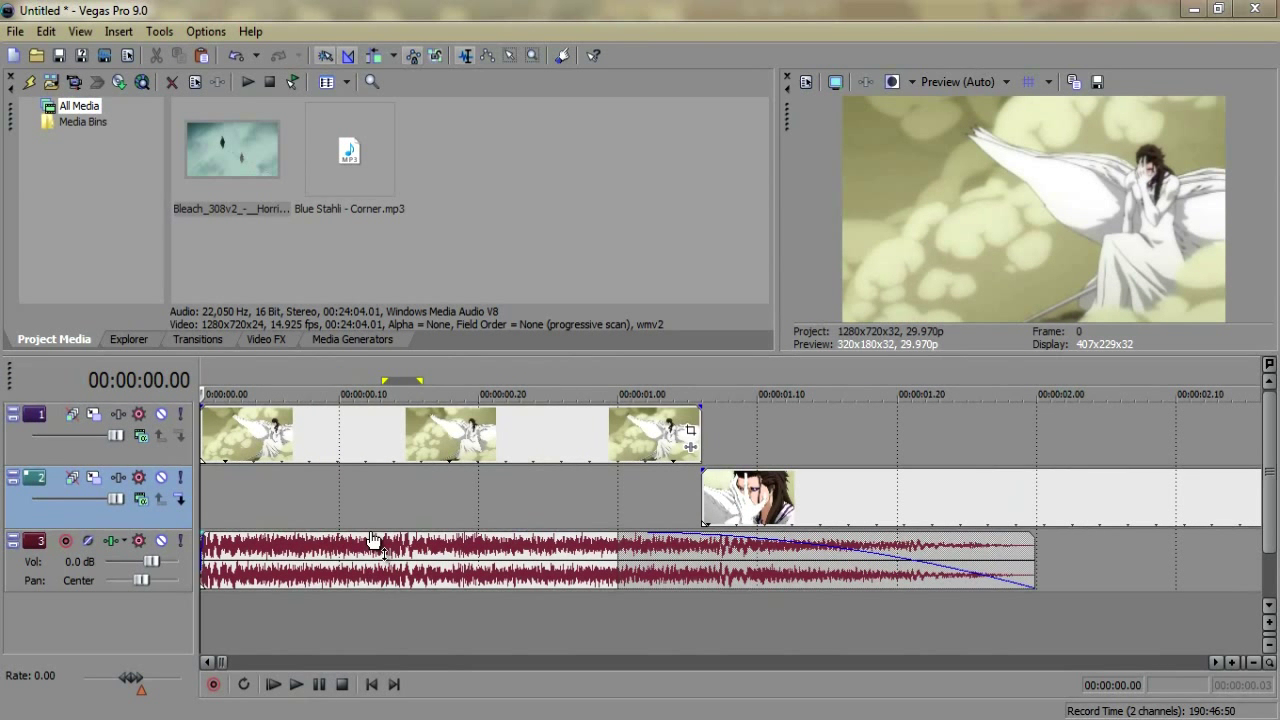
{"action": "left_click_drag", "start_coordinate": [372, 540], "coordinate": [373, 588]}
{"action": "mouse_move", "coordinate": [379, 578]}
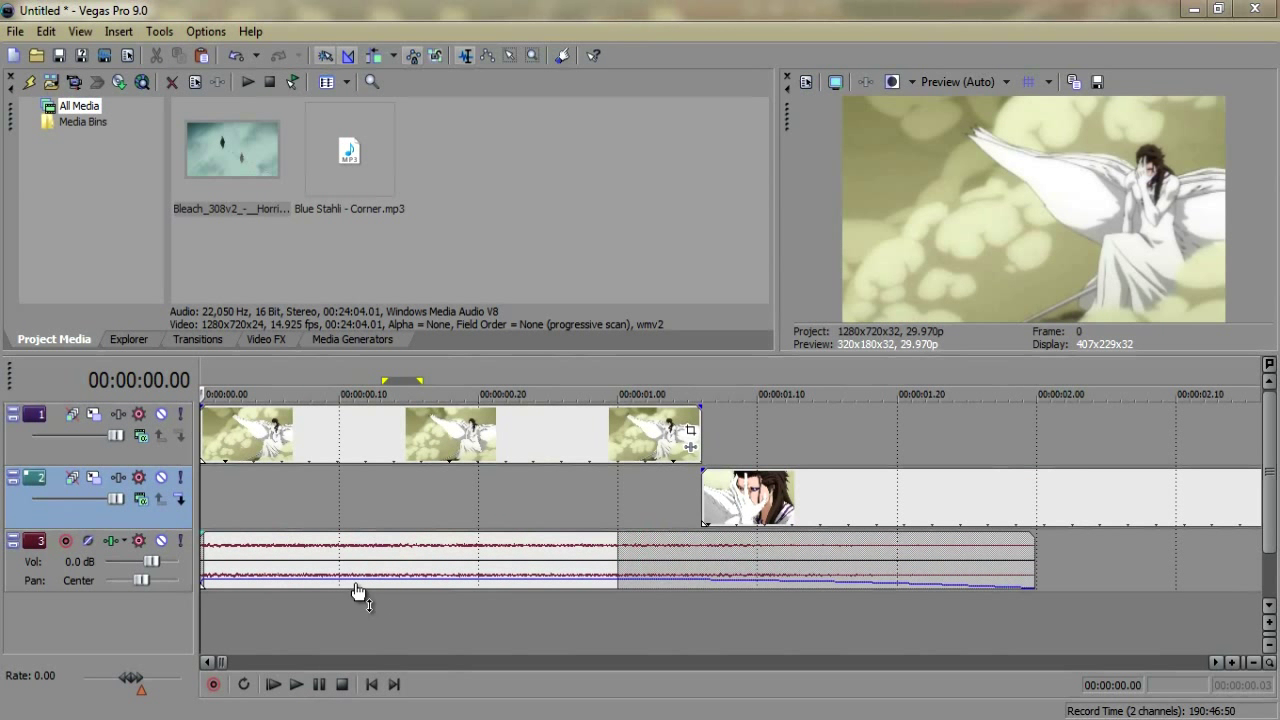
{"action": "mouse_move", "coordinate": [356, 587]}
{"action": "left_mouse_down"}
{"action": "mouse_move", "coordinate": [366, 509]}
{"action": "mouse_move", "coordinate": [364, 590]}
{"action": "left_mouse_up"}
{"action": "left_click", "coordinate": [318, 684]}
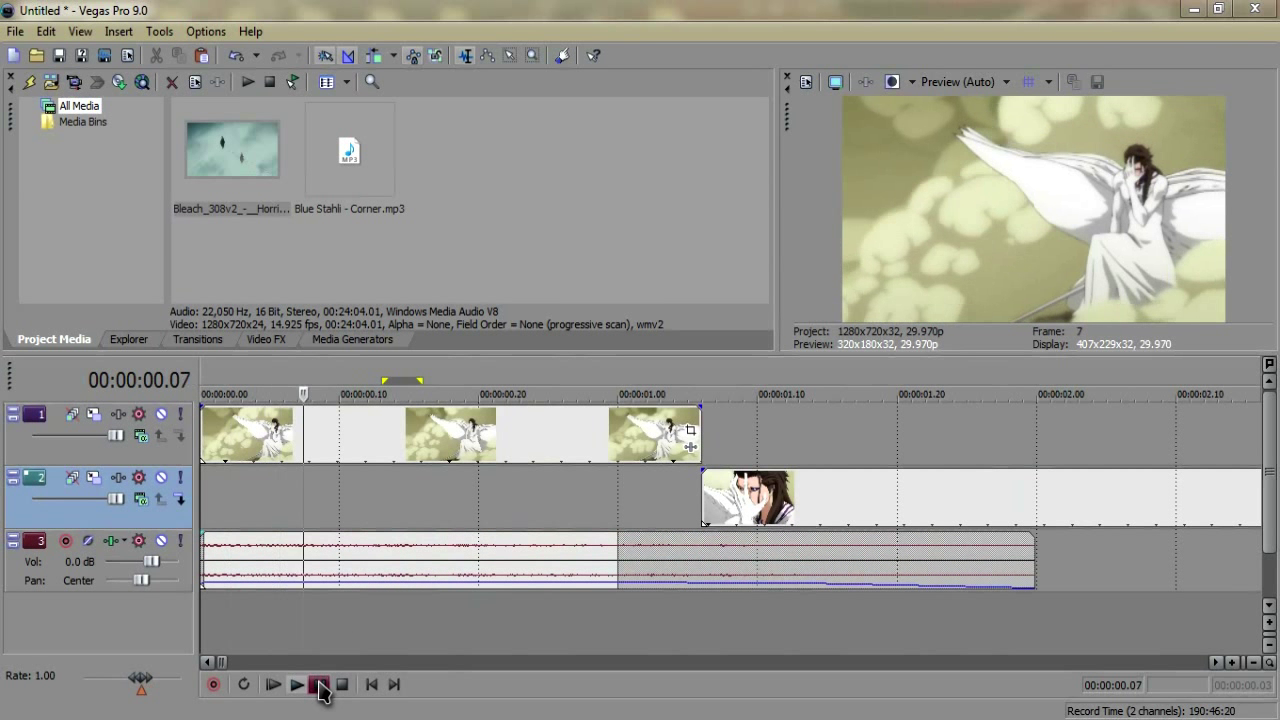
{"action": "left_click", "coordinate": [320, 686]}
Place a marker at 00:00:00.18 and return the playhead to the start of the timeline
{"action": "left_click", "coordinate": [451, 560]}
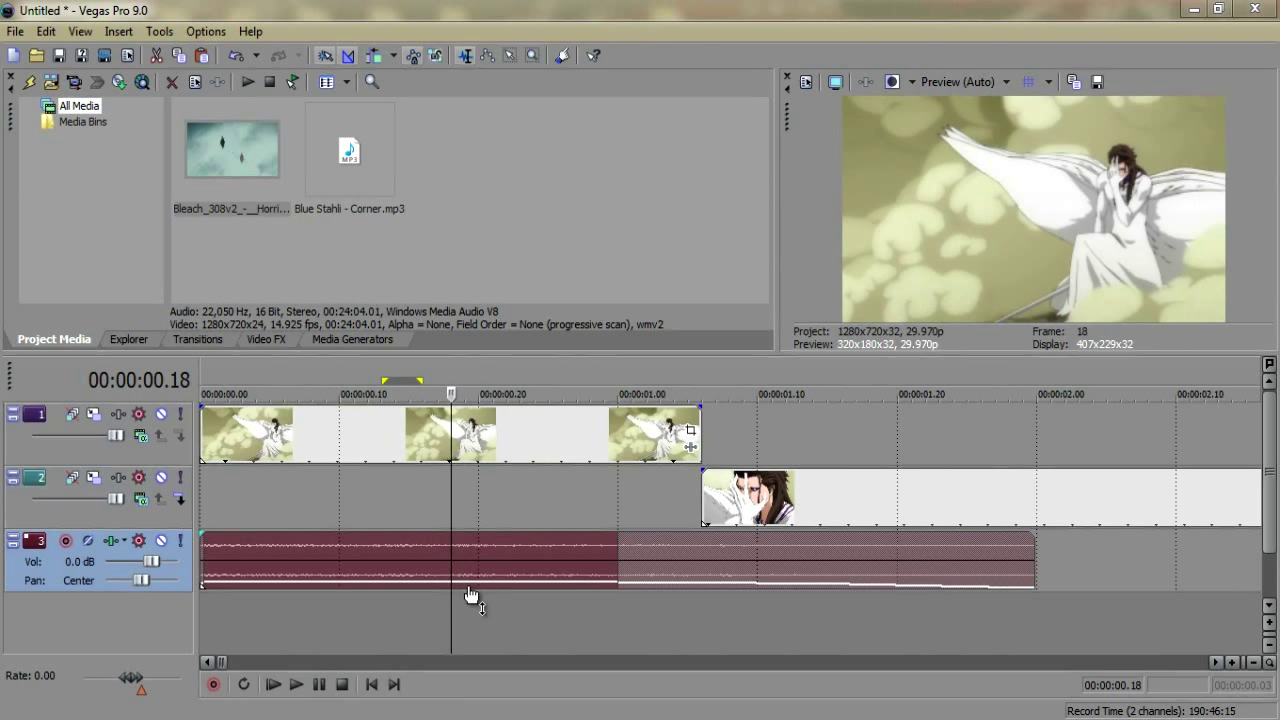
{"action": "key", "text": "m"}
{"action": "left_click_drag", "start_coordinate": [452, 549], "coordinate": [172, 550]}
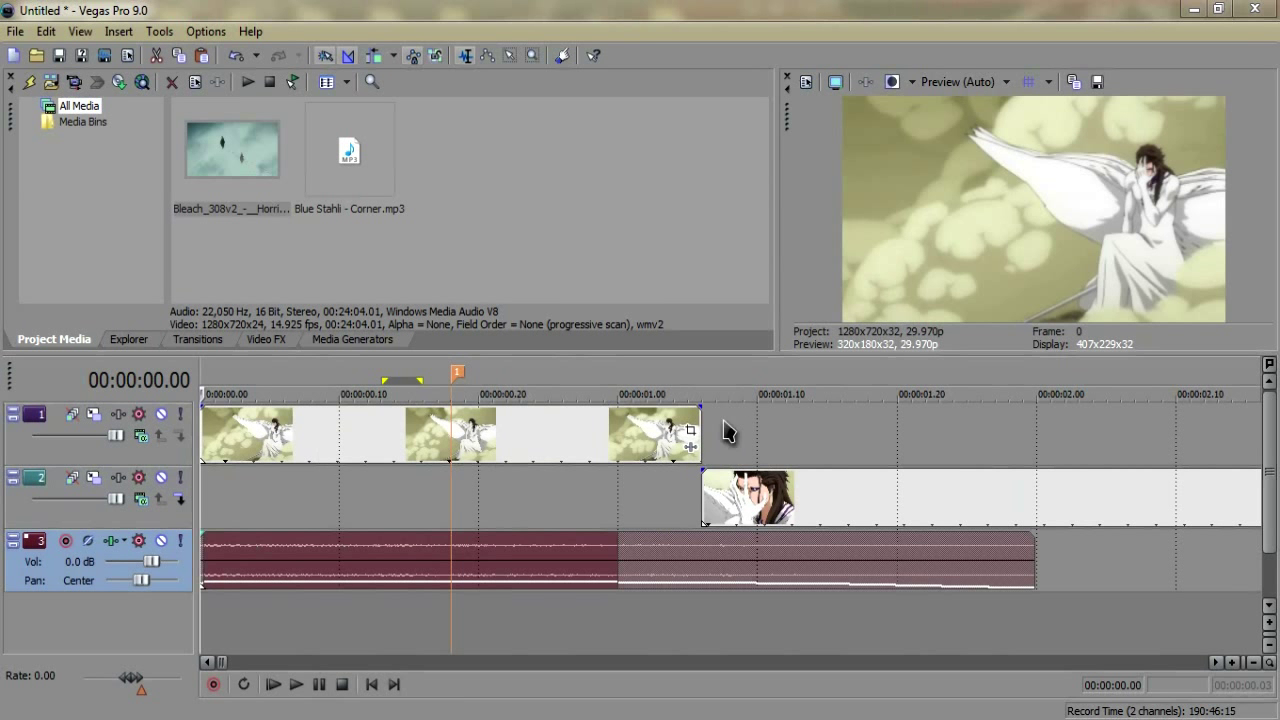
Trim the end of the track 1 clip to marker 1 and move the track 2 clip to start there
{"action": "left_click_drag", "start_coordinate": [702, 432], "coordinate": [451, 440]}
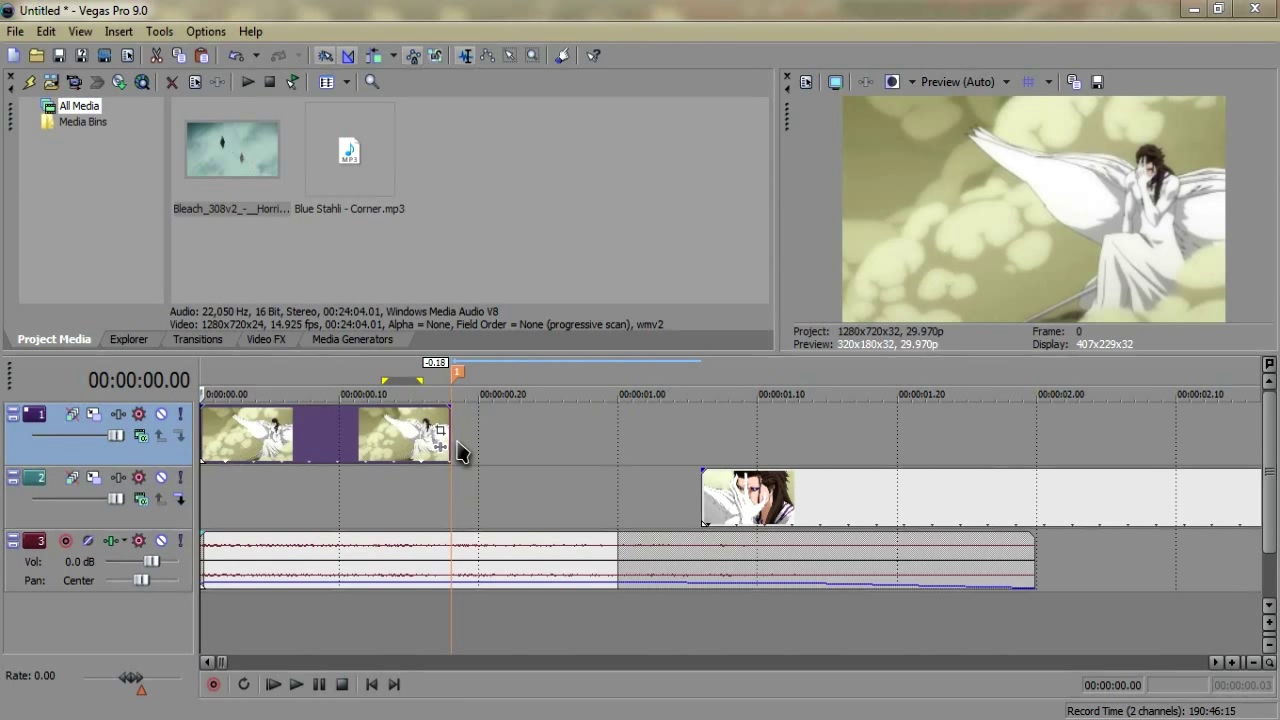
{"action": "left_click_drag", "start_coordinate": [764, 497], "coordinate": [513, 497]}
{"action": "left_click", "coordinate": [713, 548]}
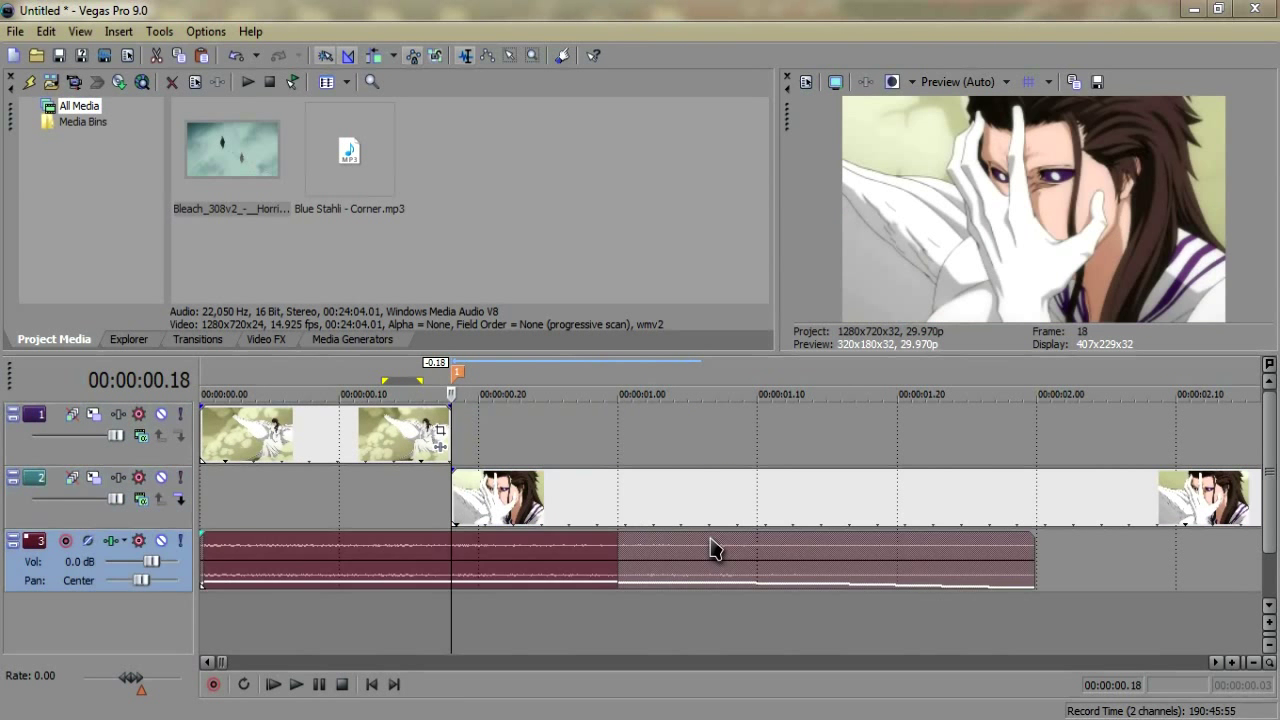
Trim the end of the close-up clip on track 2 to the end of the audio at 00:00:02.00
{"action": "left_click", "coordinate": [951, 509]}
{"action": "scroll", "coordinate": [866, 517], "scroll_direction": "down", "scroll_amount": 2}
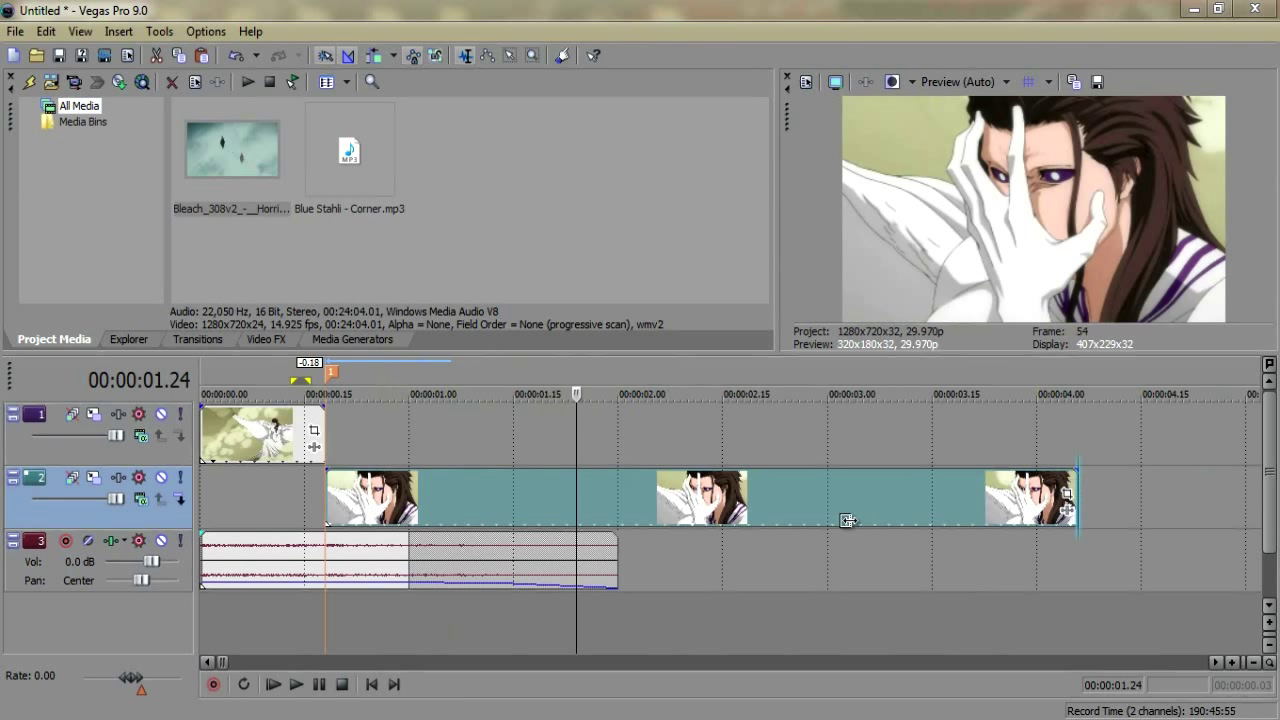
{"action": "left_click_drag", "start_coordinate": [847, 520], "coordinate": [612, 540]}
Step back and forth frame by frame through the close-up clip just before 00:00:01.00
{"action": "left_click", "coordinate": [416, 498]}
{"action": "key", "text": "Left"}
{"action": "key", "text": "Left"}
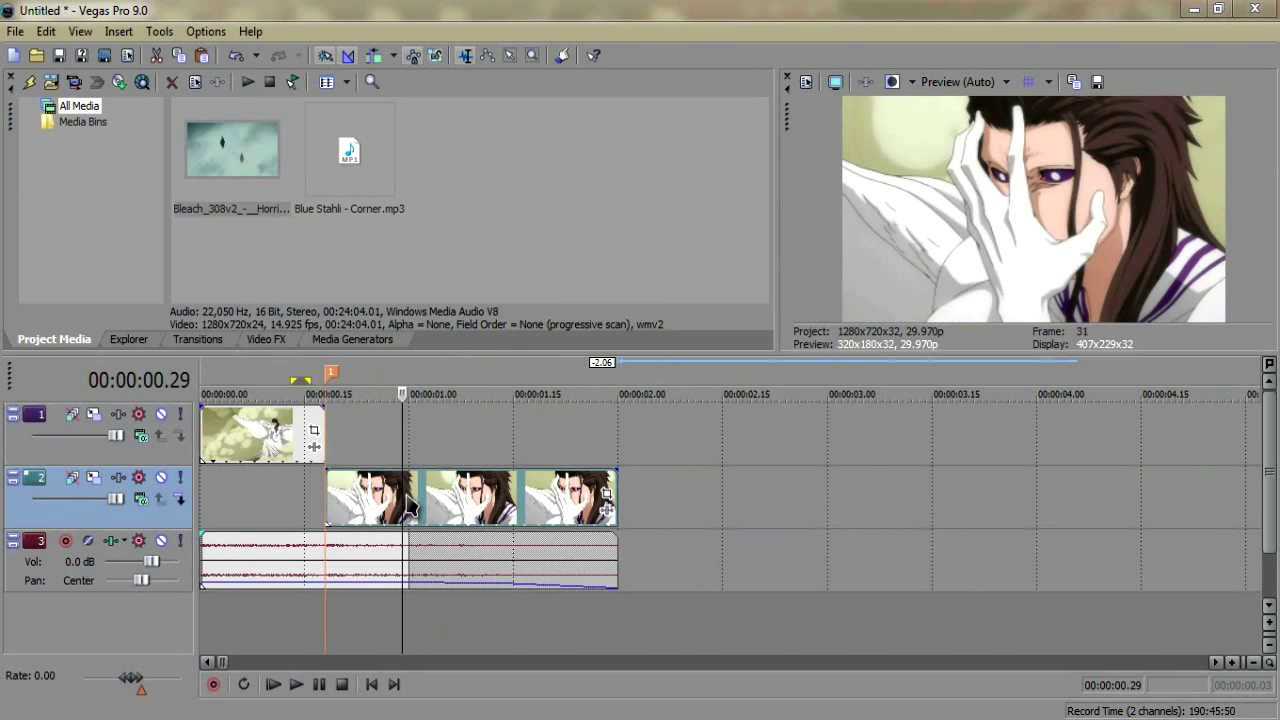
{"action": "key", "text": "Right"}
{"action": "key", "text": "Right"}
{"action": "key", "text": "Left"}
{"action": "key", "text": "Left"}
{"action": "key", "text": "Left"}
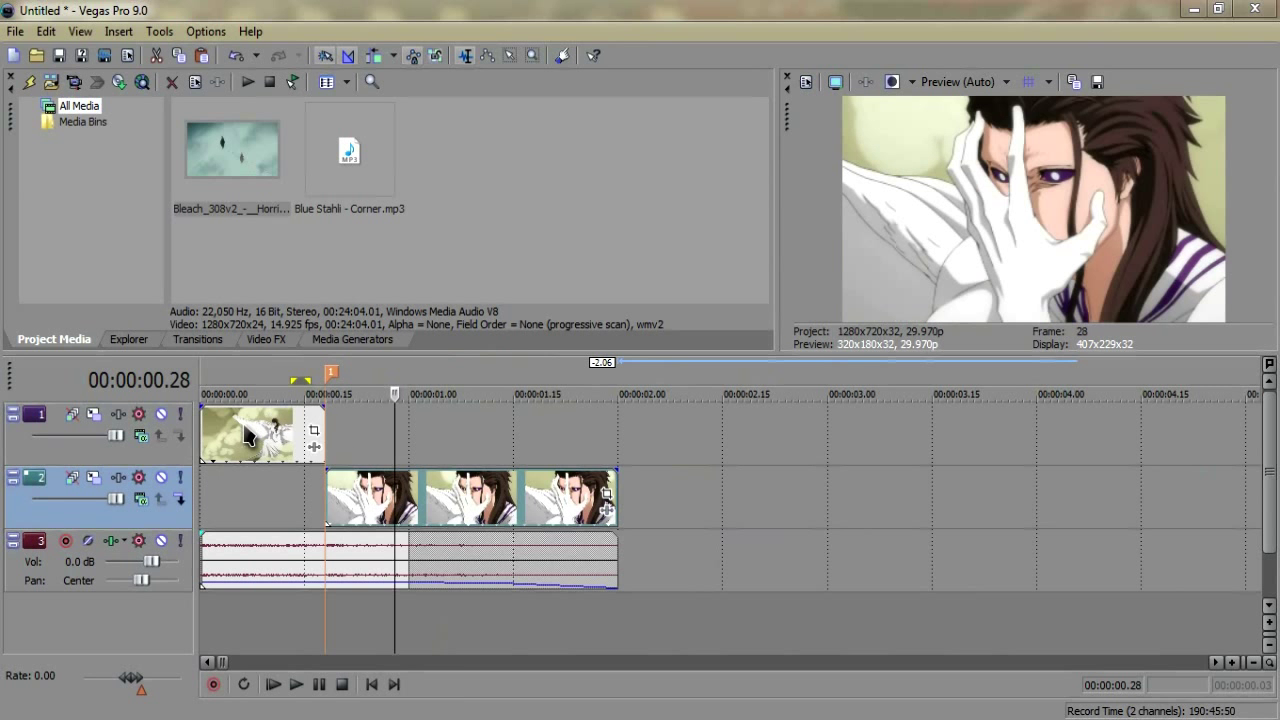
Set the close-up clip on track 2 to Disable resample in its event properties
{"action": "right_click", "coordinate": [248, 435]}
{"action": "left_click", "coordinate": [520, 512]}
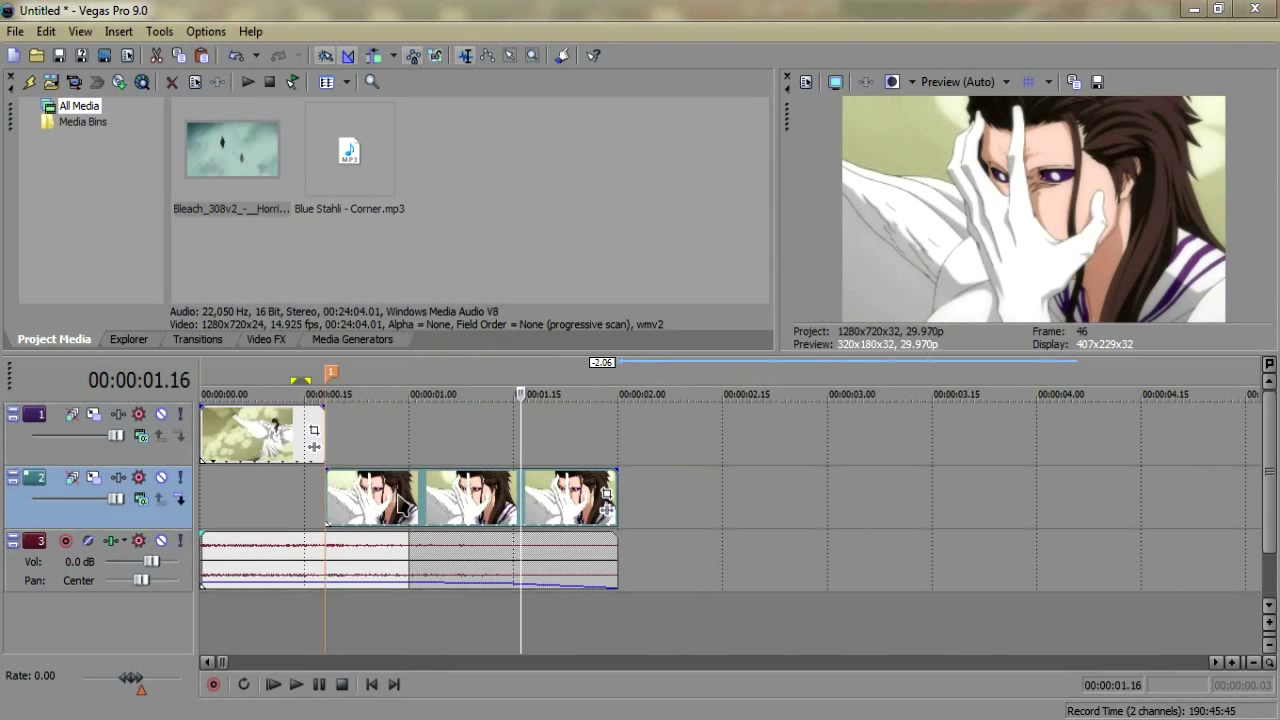
{"action": "right_click", "coordinate": [403, 507]}
{"action": "left_click", "coordinate": [420, 482]}
{"action": "left_click", "coordinate": [498, 334]}
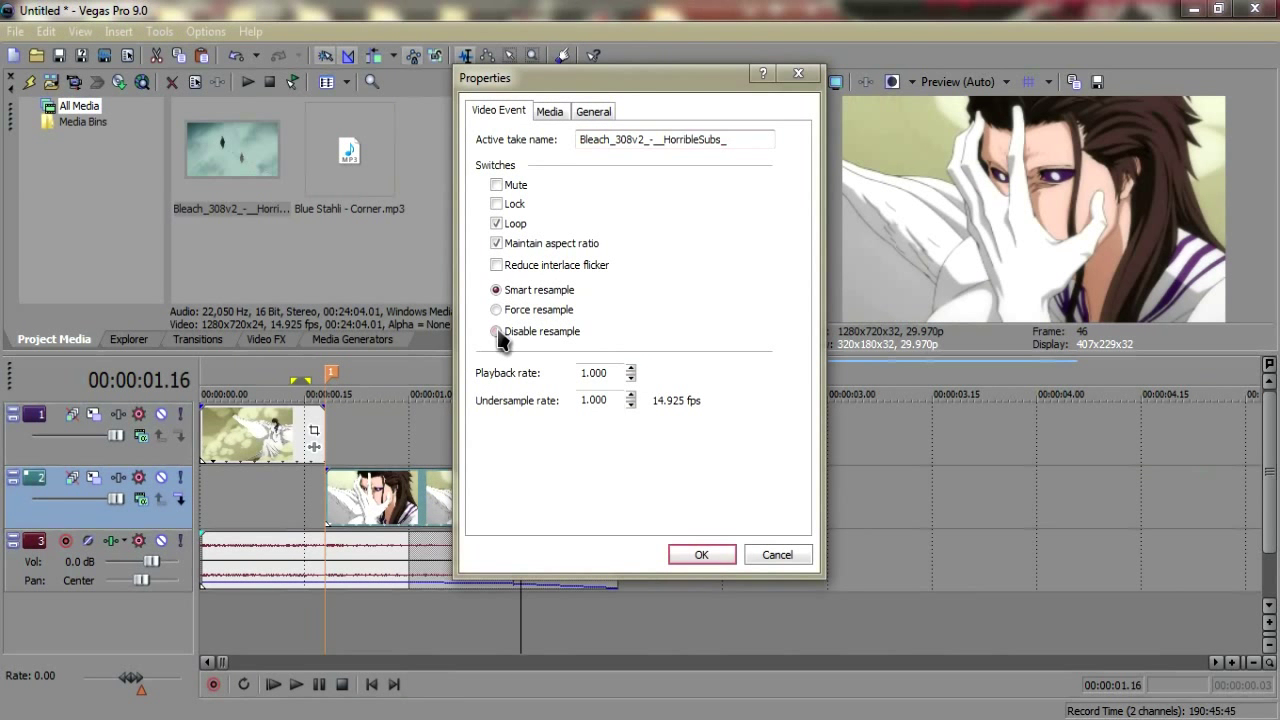
{"action": "left_click", "coordinate": [702, 555]}
Set the winged-figure clip on track 1 to Disable resample in its event properties
{"action": "left_click", "coordinate": [220, 440]}
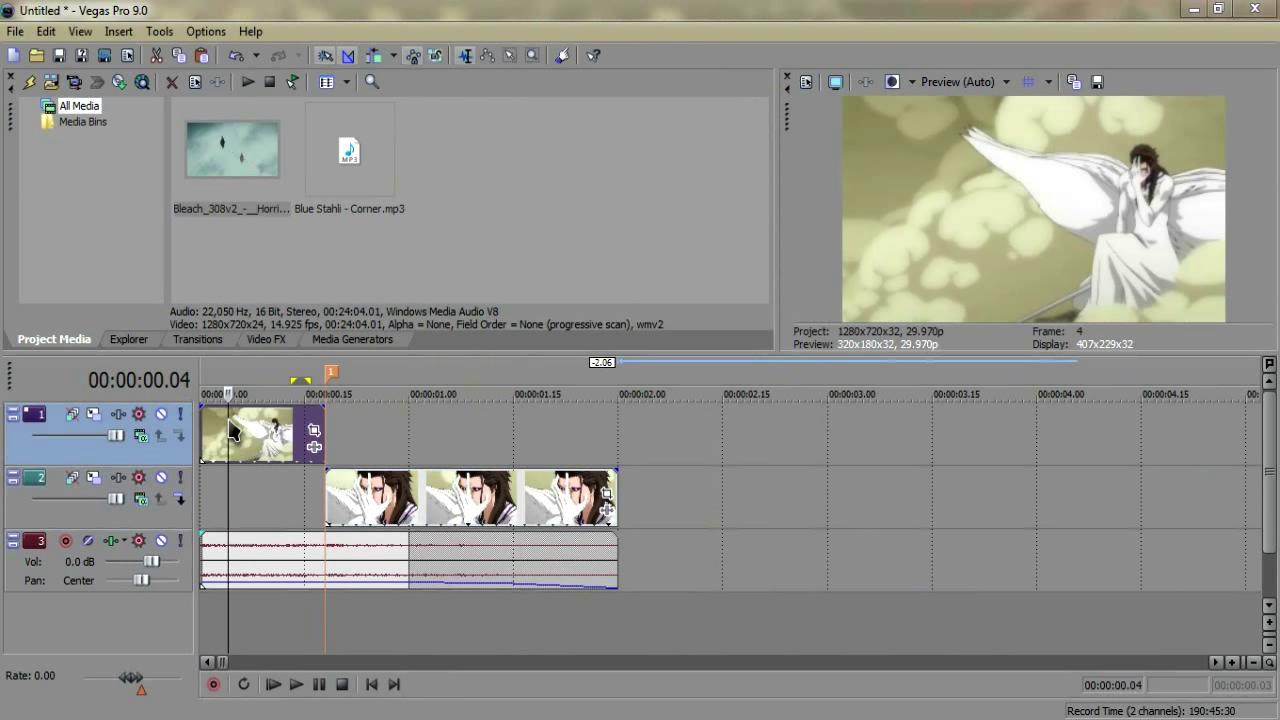
{"action": "right_click", "coordinate": [228, 440]}
{"action": "left_click", "coordinate": [335, 704]}
{"action": "left_click", "coordinate": [513, 338]}
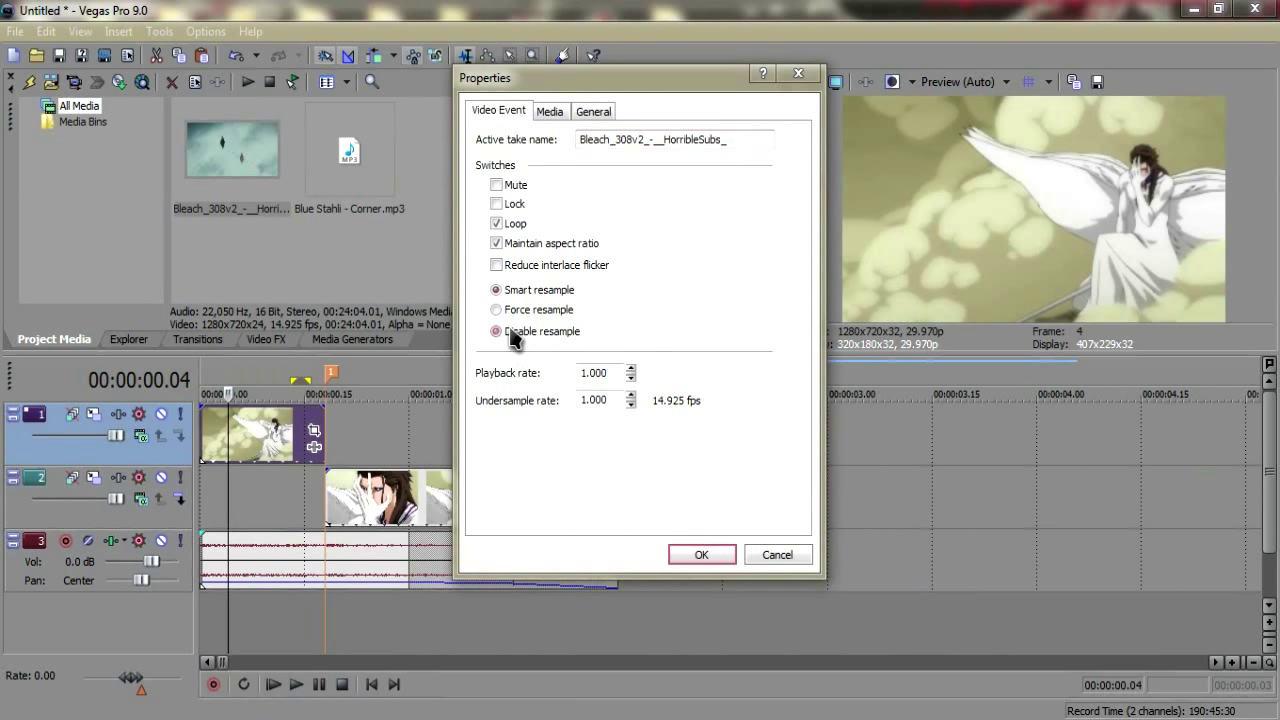
{"action": "left_click", "coordinate": [702, 555]}
Set the preview quality to Best (Full) with the playhead at 00:00:00.28 in the close-up clip
{"action": "scroll", "coordinate": [386, 451], "scroll_direction": "up", "scroll_amount": 4}
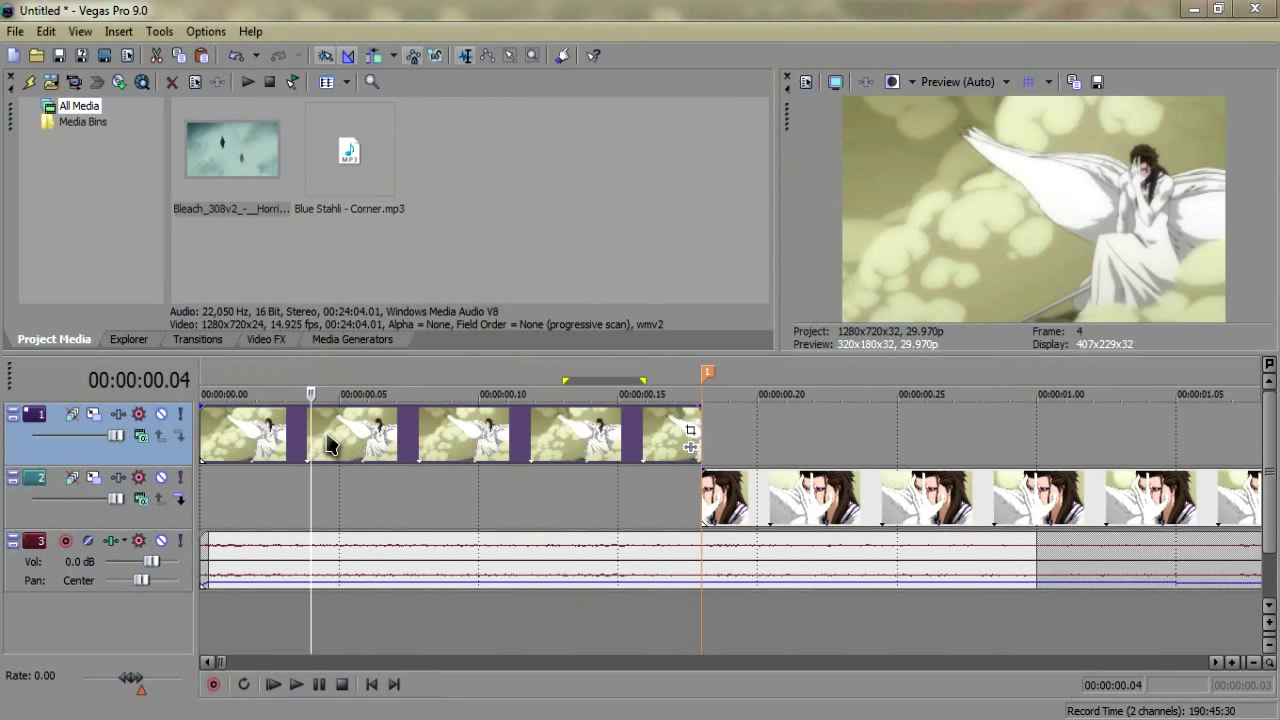
{"action": "left_click", "coordinate": [450, 432]}
{"action": "left_click_drag", "start_coordinate": [445, 432], "coordinate": [840, 470]}
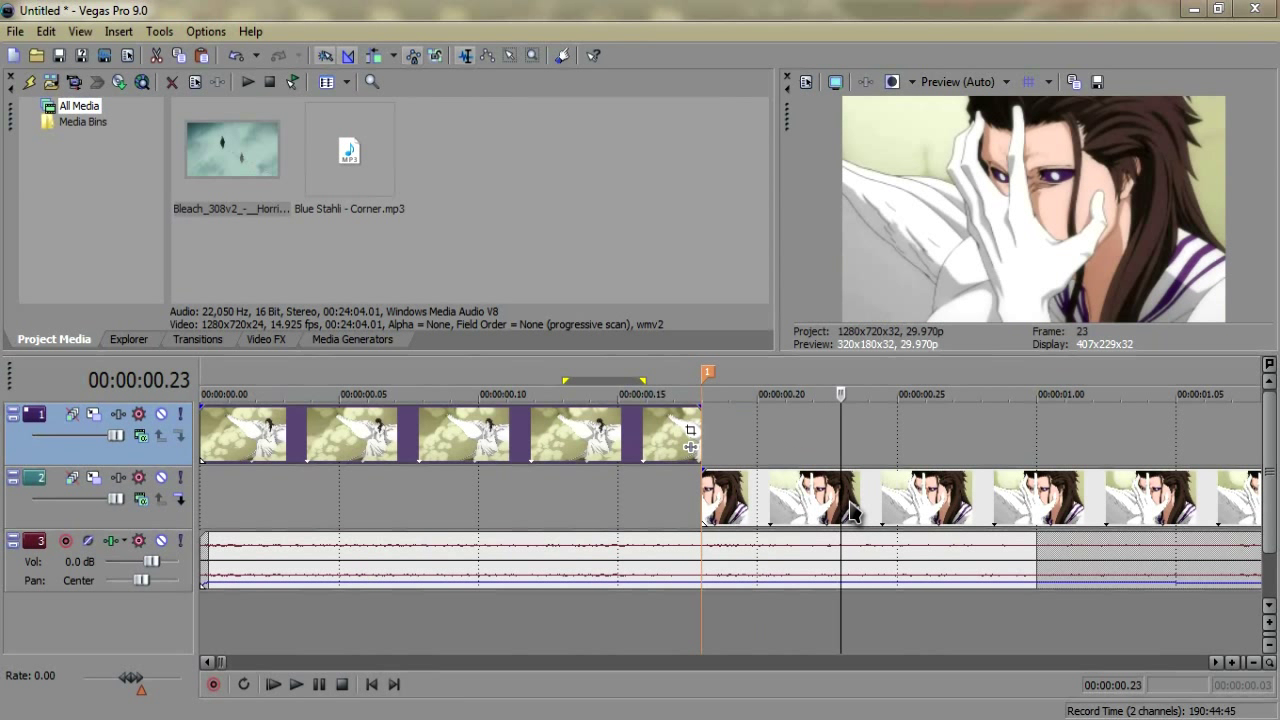
{"action": "left_click_drag", "start_coordinate": [840, 487], "coordinate": [985, 500]}
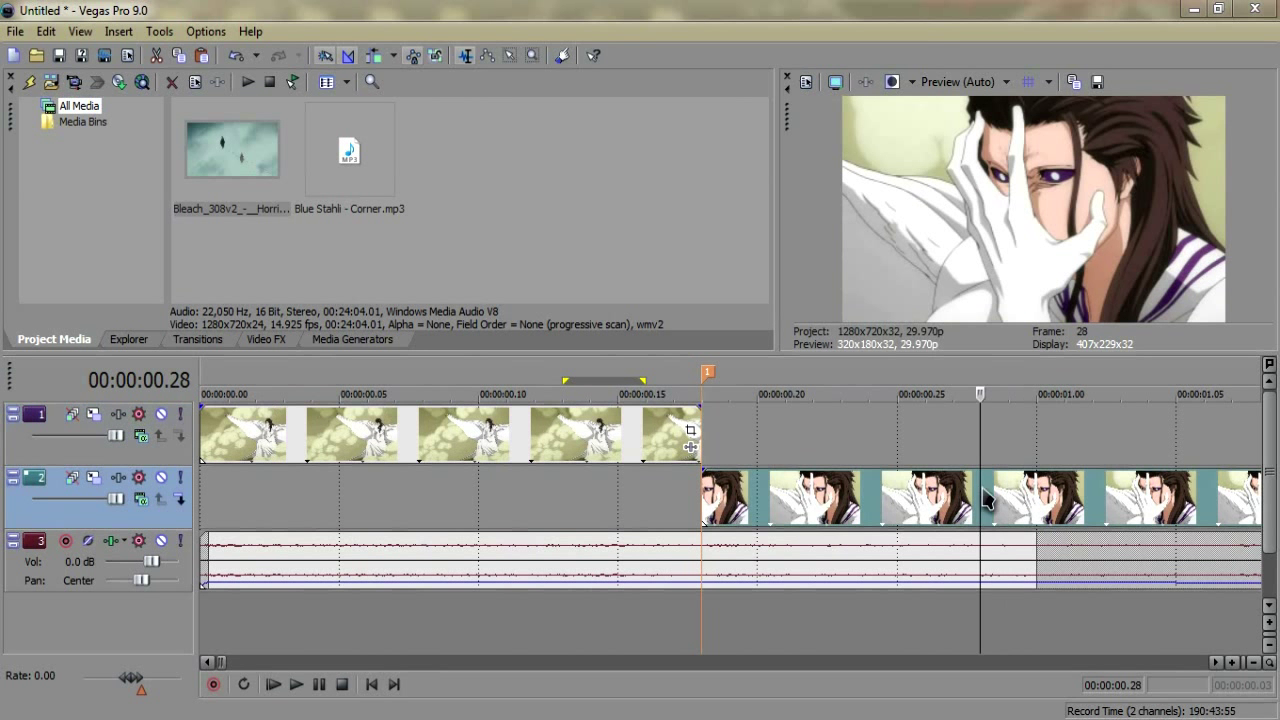
{"action": "left_click", "coordinate": [958, 82]}
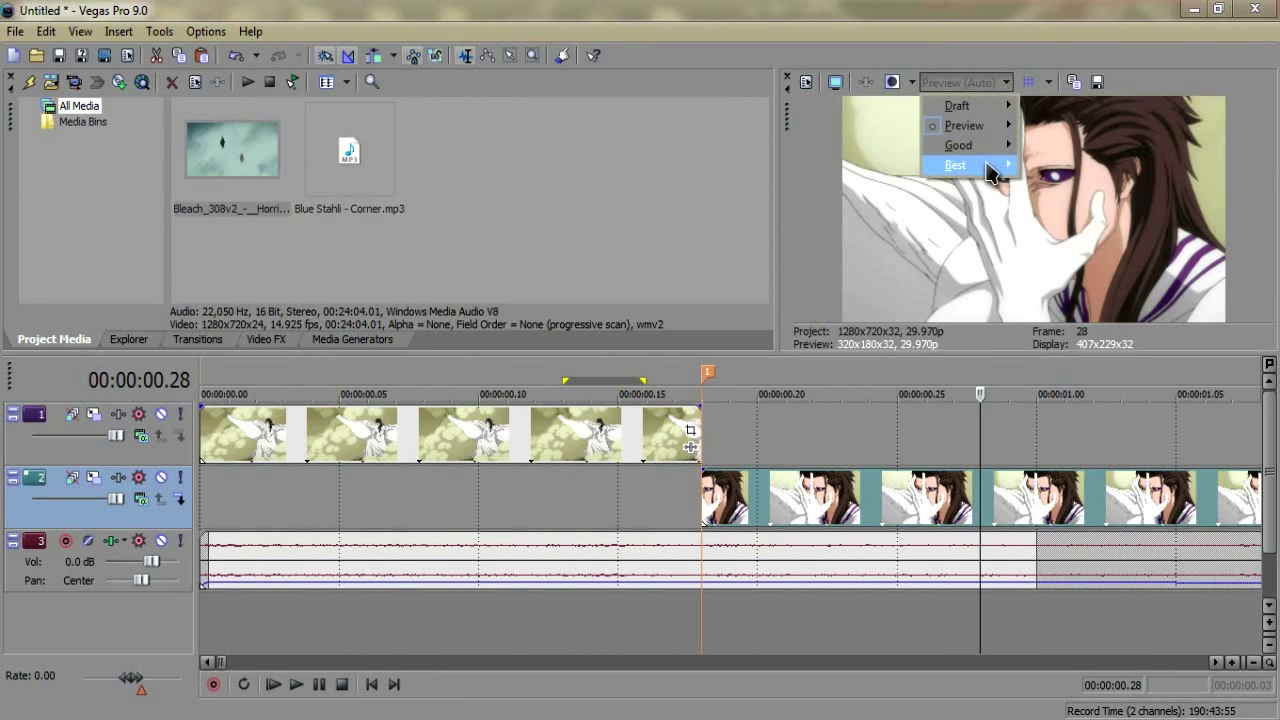
{"action": "mouse_move", "coordinate": [985, 165]}
{"action": "left_click", "coordinate": [1084, 188]}
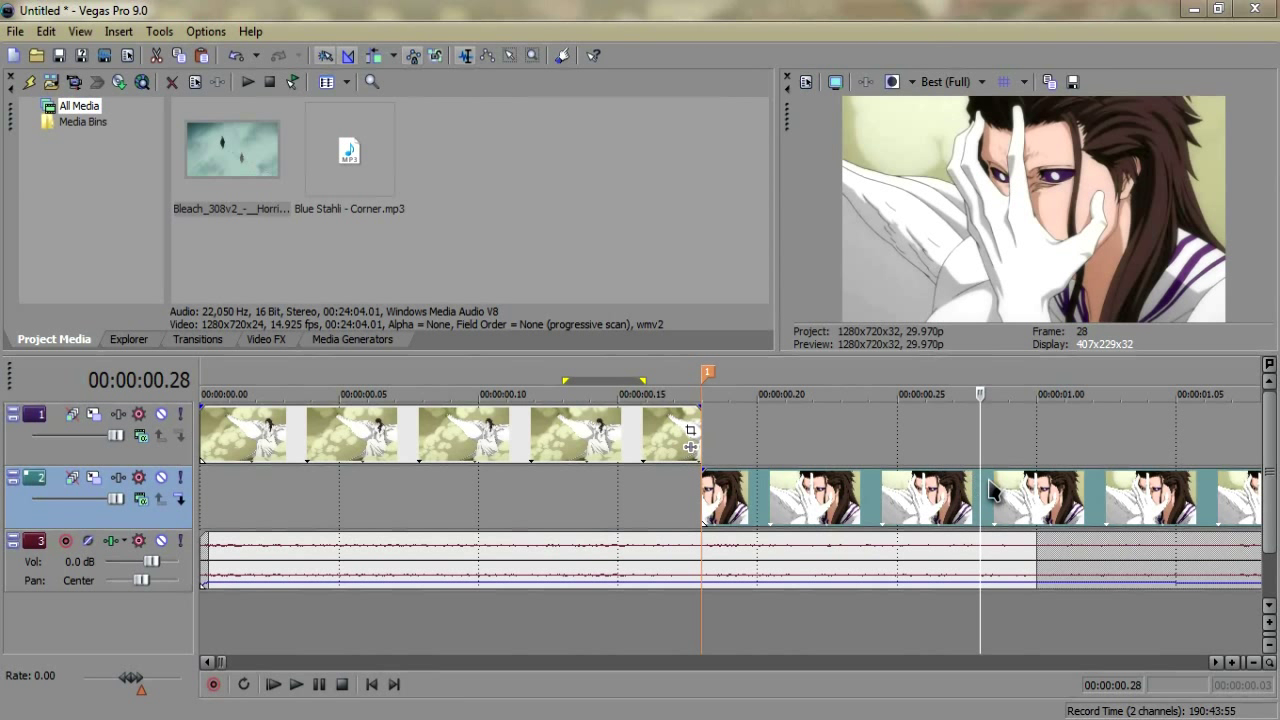
Move the playhead to 00:00:00.25 in the close-up clip and set the preview quality to Preview (Auto)
{"action": "left_click_drag", "start_coordinate": [982, 481], "coordinate": [897, 481]}
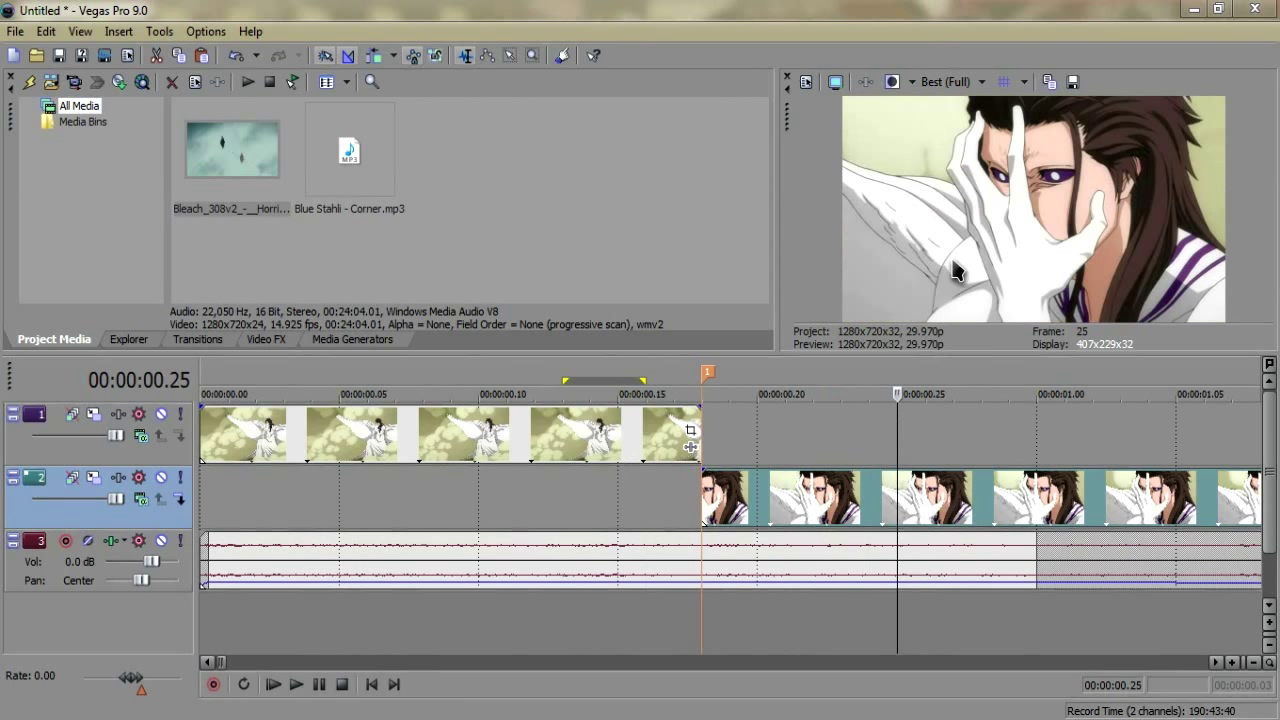
{"action": "left_click", "coordinate": [950, 78]}
{"action": "mouse_move", "coordinate": [985, 126]}
{"action": "left_click", "coordinate": [1050, 126]}
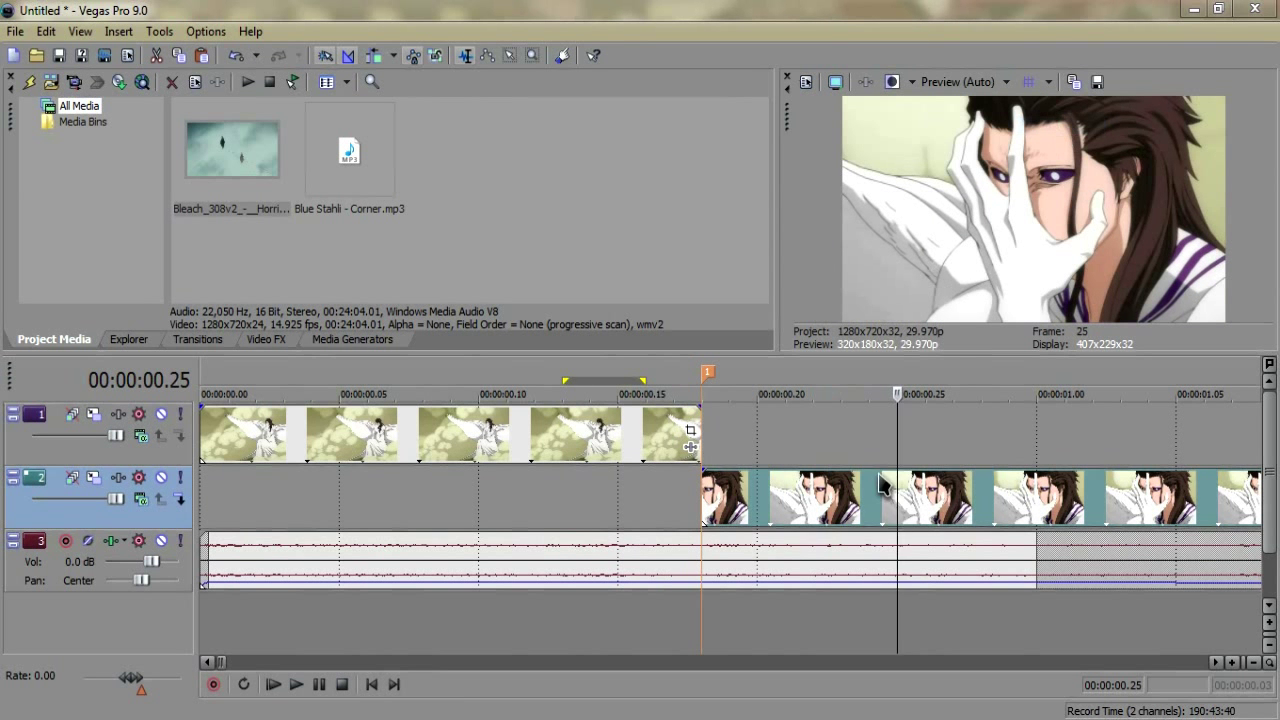
Shorten the close-up clip on track 2 to end at about 00:00:01.15 and fade it out from about 00:00:01.00
{"action": "scroll", "coordinate": [595, 478], "scroll_direction": "down", "scroll_amount": 2}
{"action": "left_click_drag", "start_coordinate": [545, 490], "coordinate": [615, 497]}
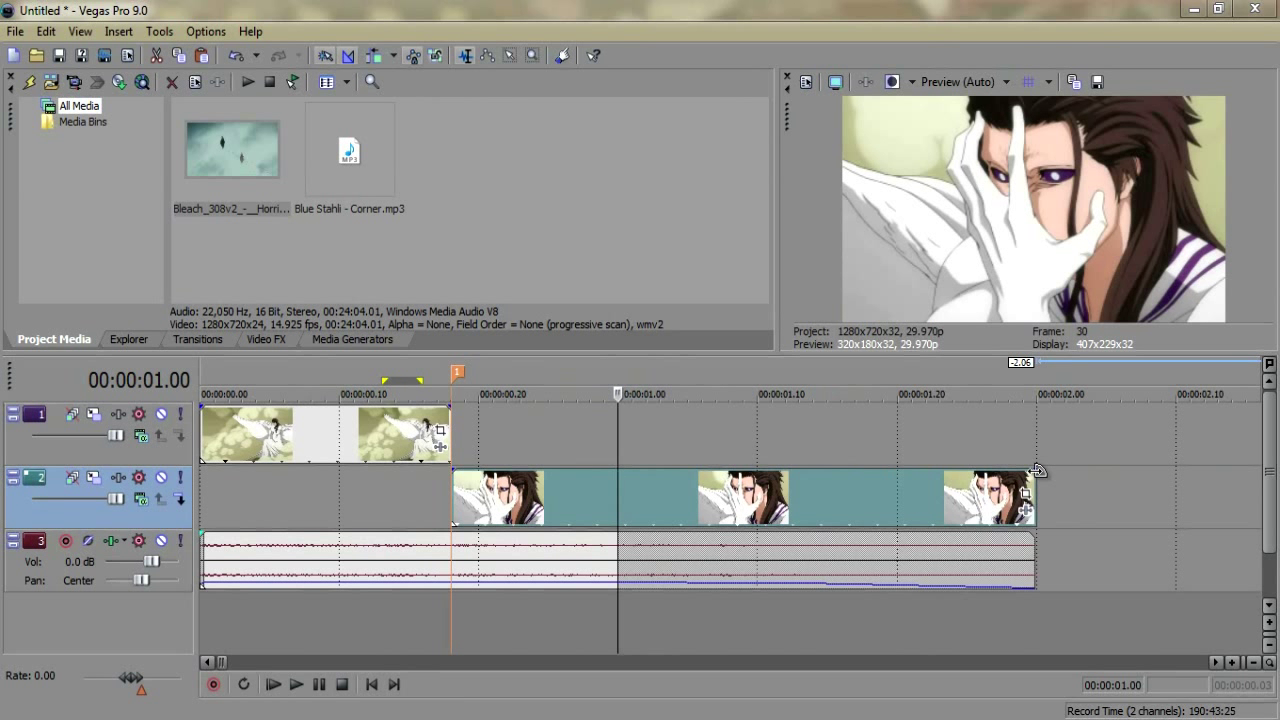
{"action": "left_click_drag", "start_coordinate": [1037, 470], "coordinate": [1016, 489]}
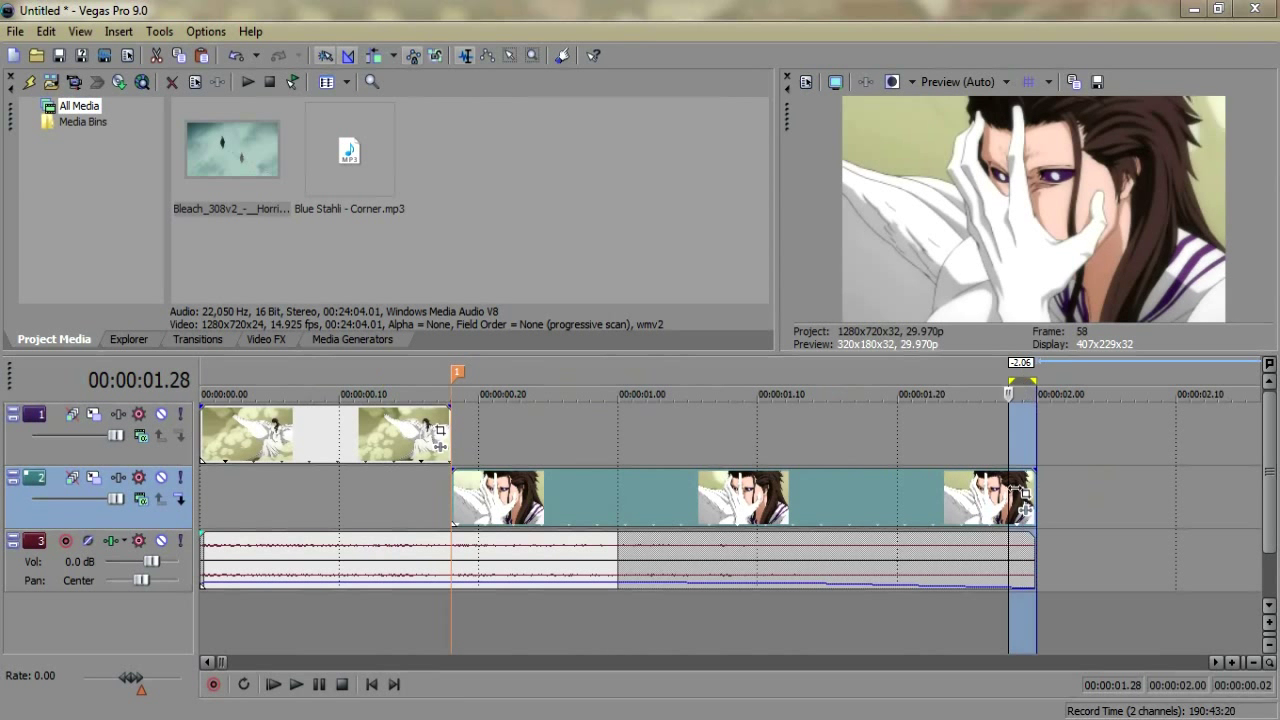
{"action": "left_click", "coordinate": [1024, 490]}
{"action": "left_click", "coordinate": [891, 241]}
{"action": "left_click", "coordinate": [955, 442]}
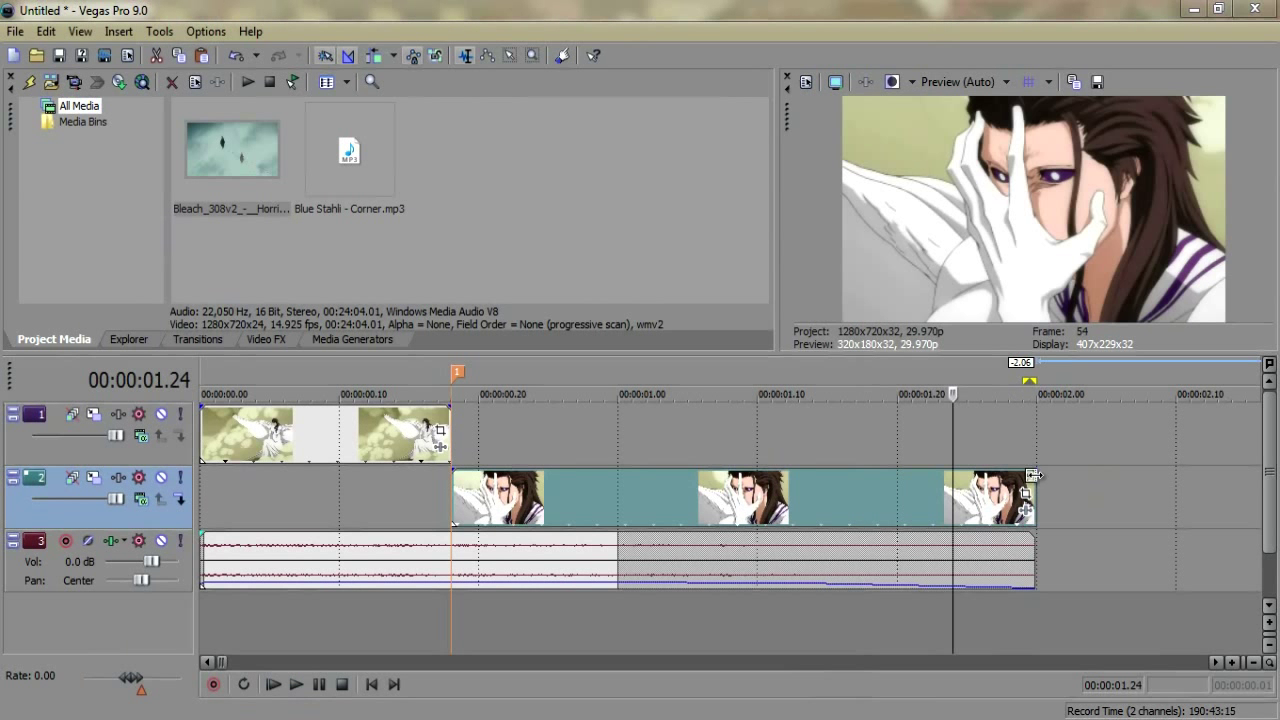
{"action": "mouse_move", "coordinate": [1036, 476]}
{"action": "left_mouse_down"}
{"action": "mouse_move", "coordinate": [760, 476]}
{"action": "mouse_move", "coordinate": [1034, 478]}
{"action": "mouse_move", "coordinate": [590, 495]}
{"action": "left_mouse_up"}
{"action": "left_click_drag", "start_coordinate": [797, 487], "coordinate": [826, 487]}
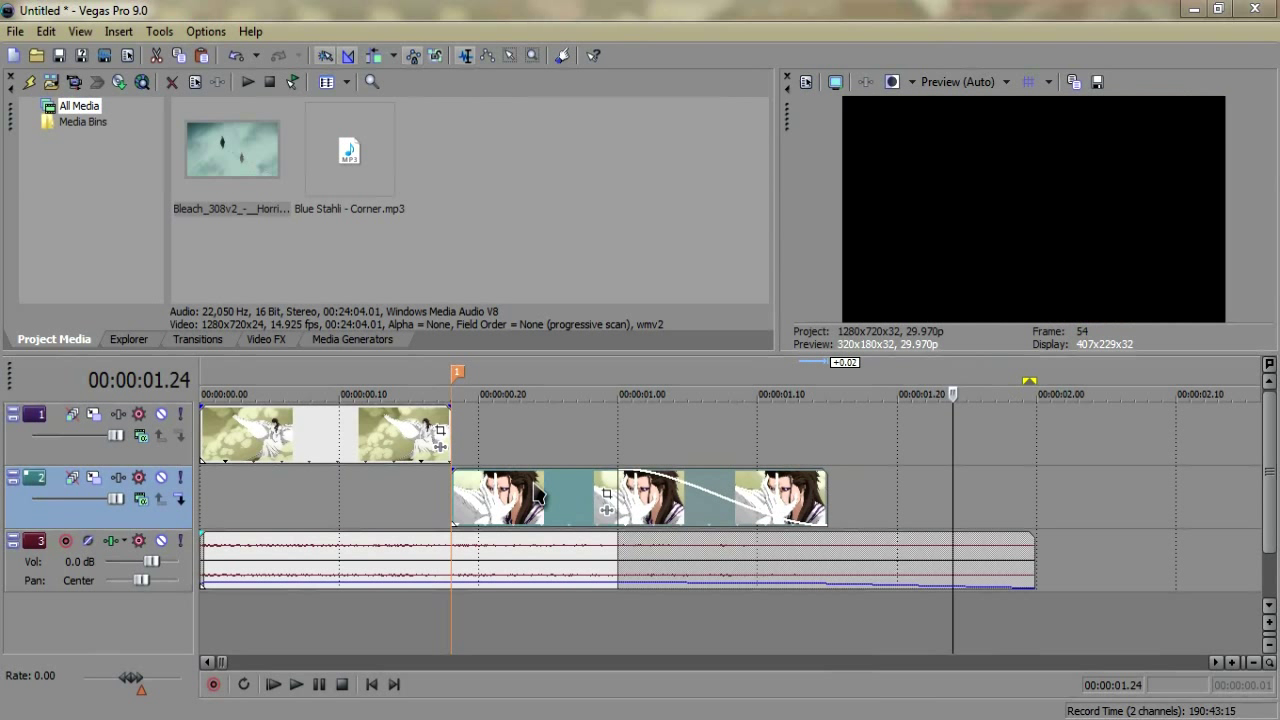
Check the event properties of the winged-figure clip on track 1
{"action": "left_click", "coordinate": [533, 496]}
{"action": "left_click_drag", "start_coordinate": [530, 487], "coordinate": [740, 453]}
{"action": "left_click", "coordinate": [337, 434]}
{"action": "right_click", "coordinate": [343, 434]}
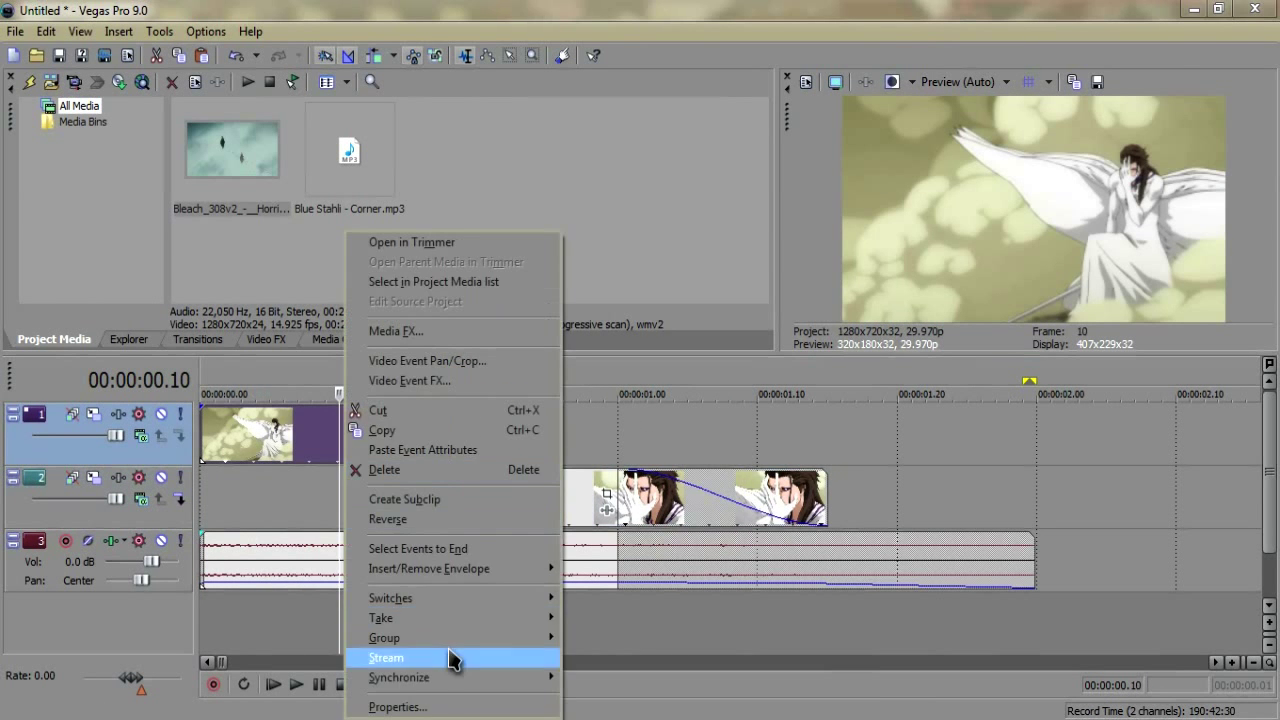
{"action": "left_click", "coordinate": [449, 703]}
{"action": "left_click", "coordinate": [798, 74]}
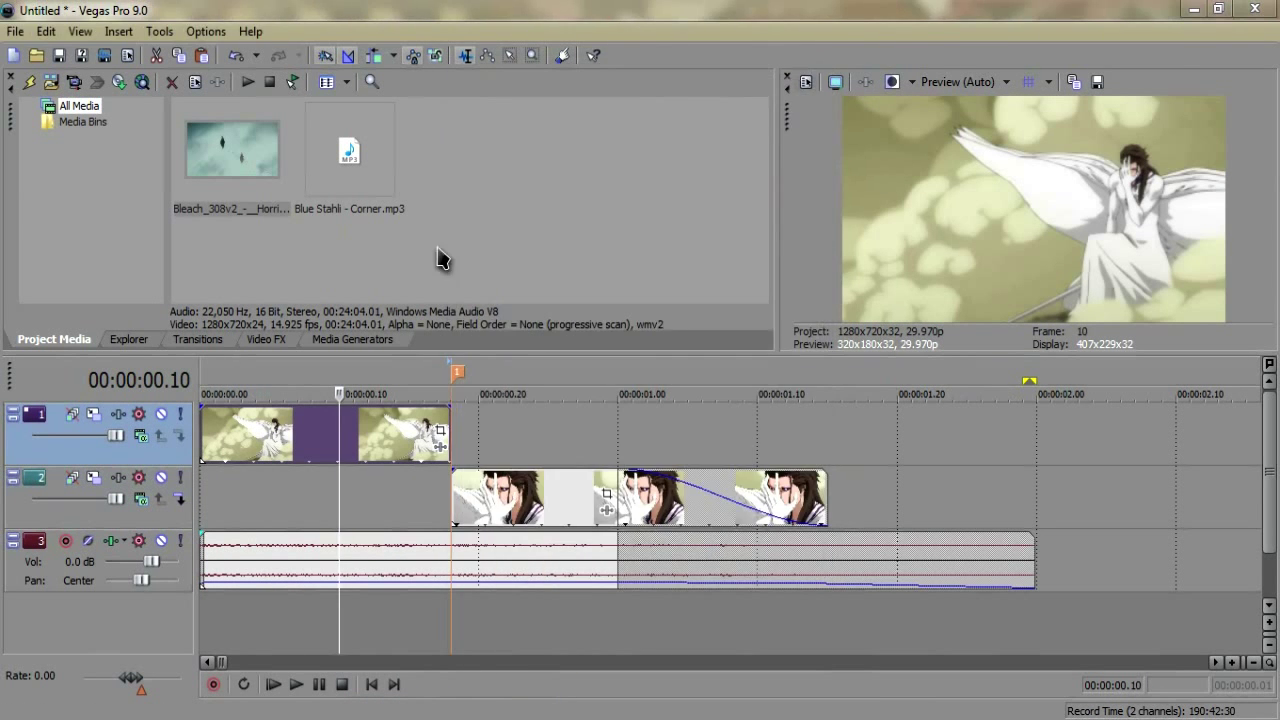
Open the list of video effects and compare frames of the winged-figure and close-up clips around the marker
{"action": "left_click", "coordinate": [266, 340]}
{"action": "left_click", "coordinate": [505, 503]}
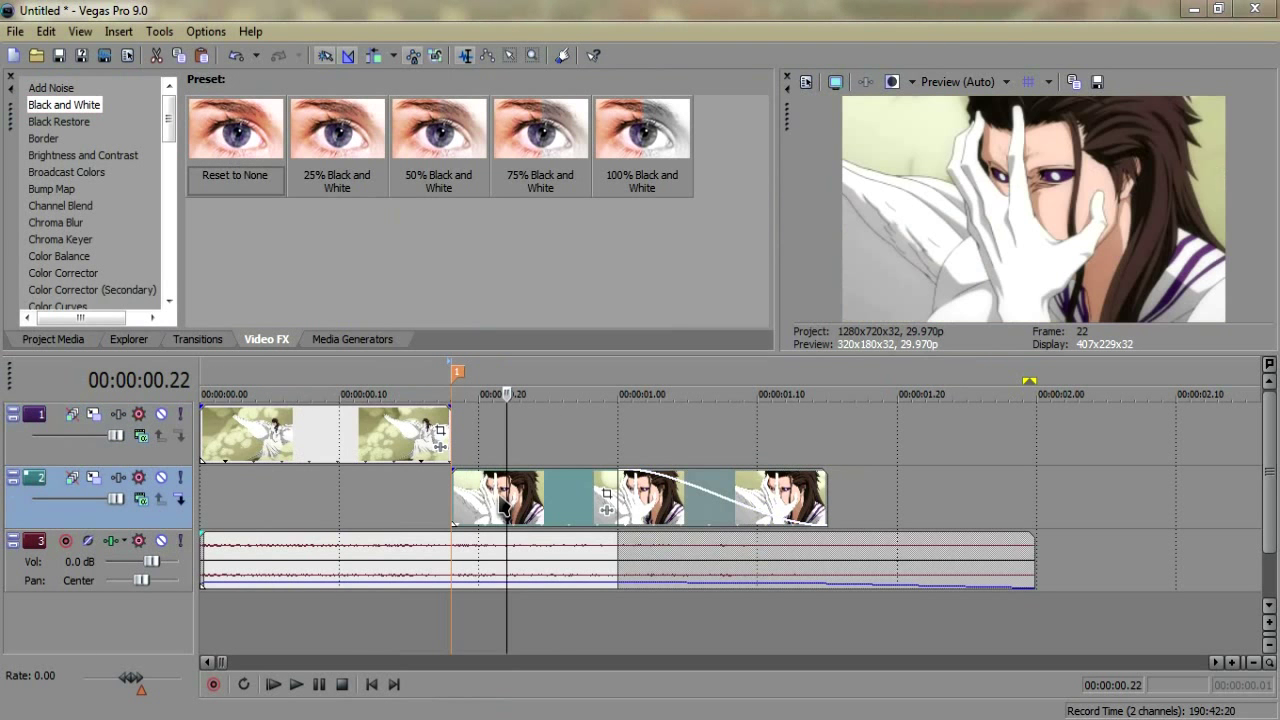
{"action": "left_click", "coordinate": [297, 435]}
{"action": "left_click", "coordinate": [520, 497]}
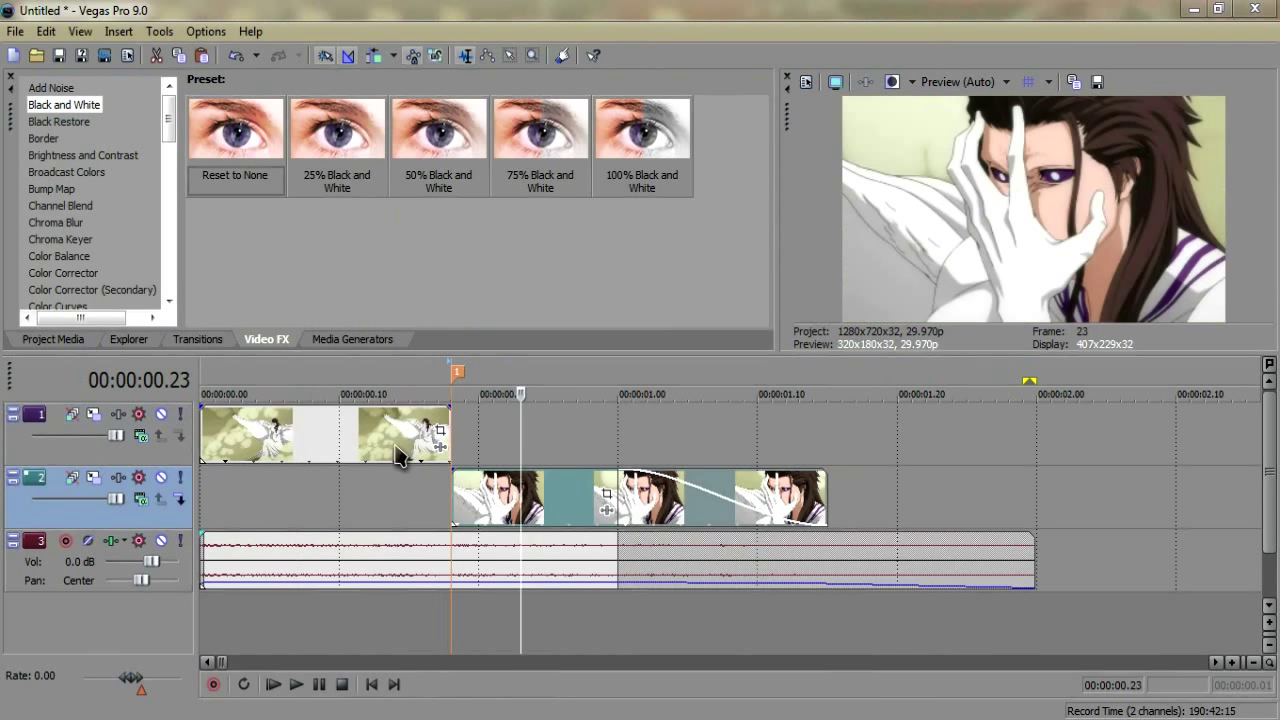
{"action": "left_click", "coordinate": [351, 435]}
{"action": "left_click", "coordinate": [507, 500]}
{"action": "left_click", "coordinate": [548, 504]}
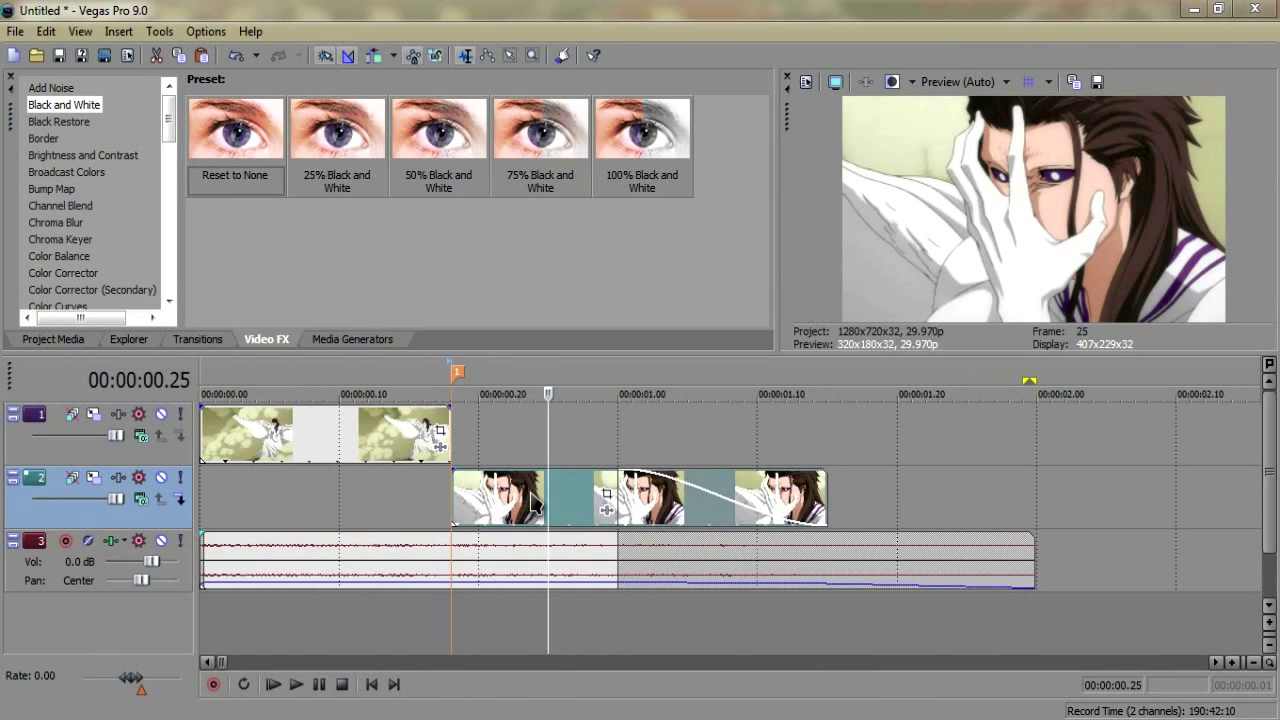
{"action": "mouse_move", "coordinate": [546, 497]}
{"action": "left_mouse_down"}
{"action": "mouse_move", "coordinate": [660, 497]}
{"action": "mouse_move", "coordinate": [423, 486]}
{"action": "mouse_move", "coordinate": [556, 504]}
{"action": "left_mouse_up"}
{"action": "left_click", "coordinate": [451, 492]}
{"action": "left_click", "coordinate": [493, 508]}
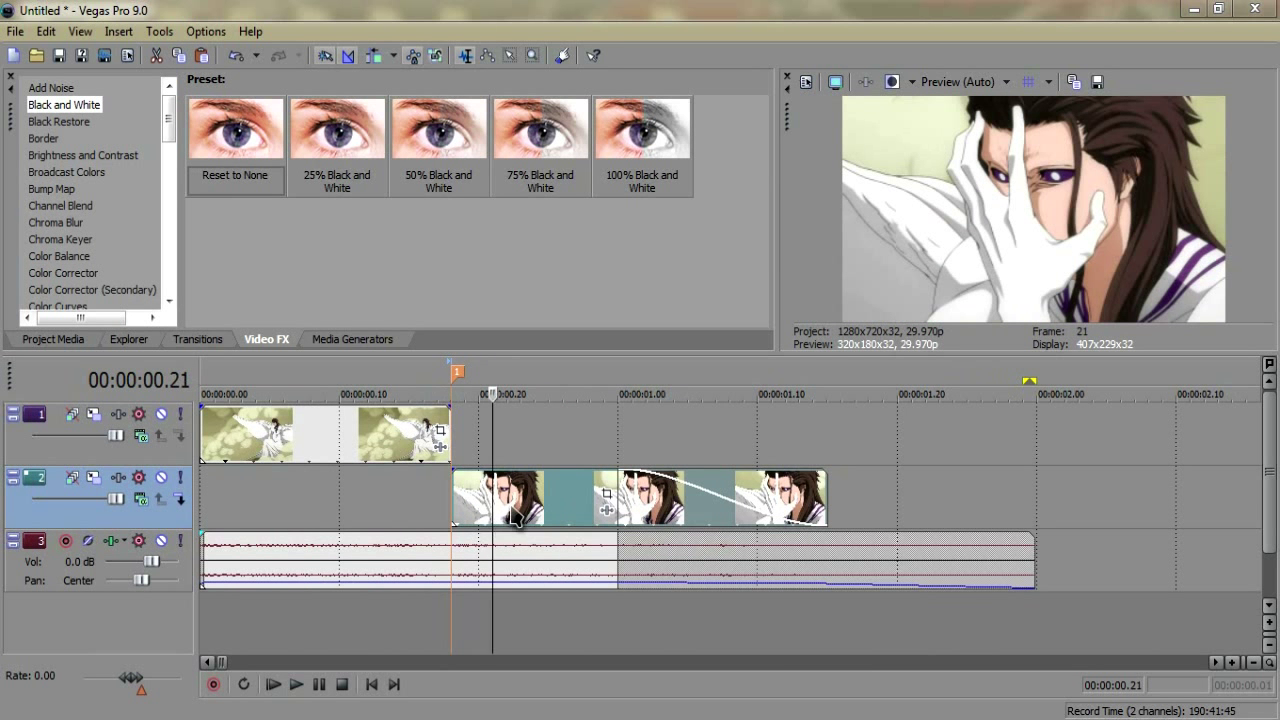
{"action": "left_click", "coordinate": [395, 490]}
{"action": "left_click", "coordinate": [531, 490]}
{"action": "left_click", "coordinate": [376, 490]}
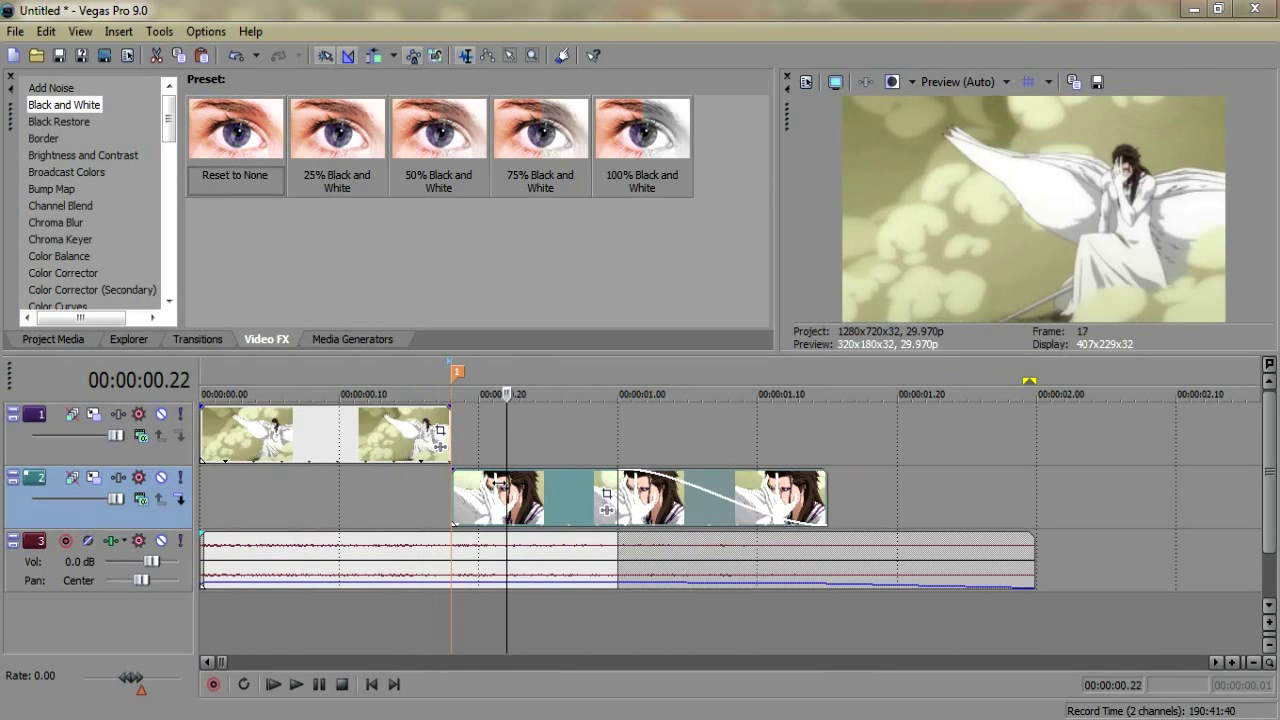
{"action": "left_click", "coordinate": [548, 489]}
Scrub back and forth across the cut at the marker between the two uncorrected clips
{"action": "scroll", "coordinate": [548, 489], "scroll_direction": "down", "scroll_amount": 8}
{"action": "scroll", "coordinate": [720, 523], "scroll_direction": "up", "scroll_amount": 9}
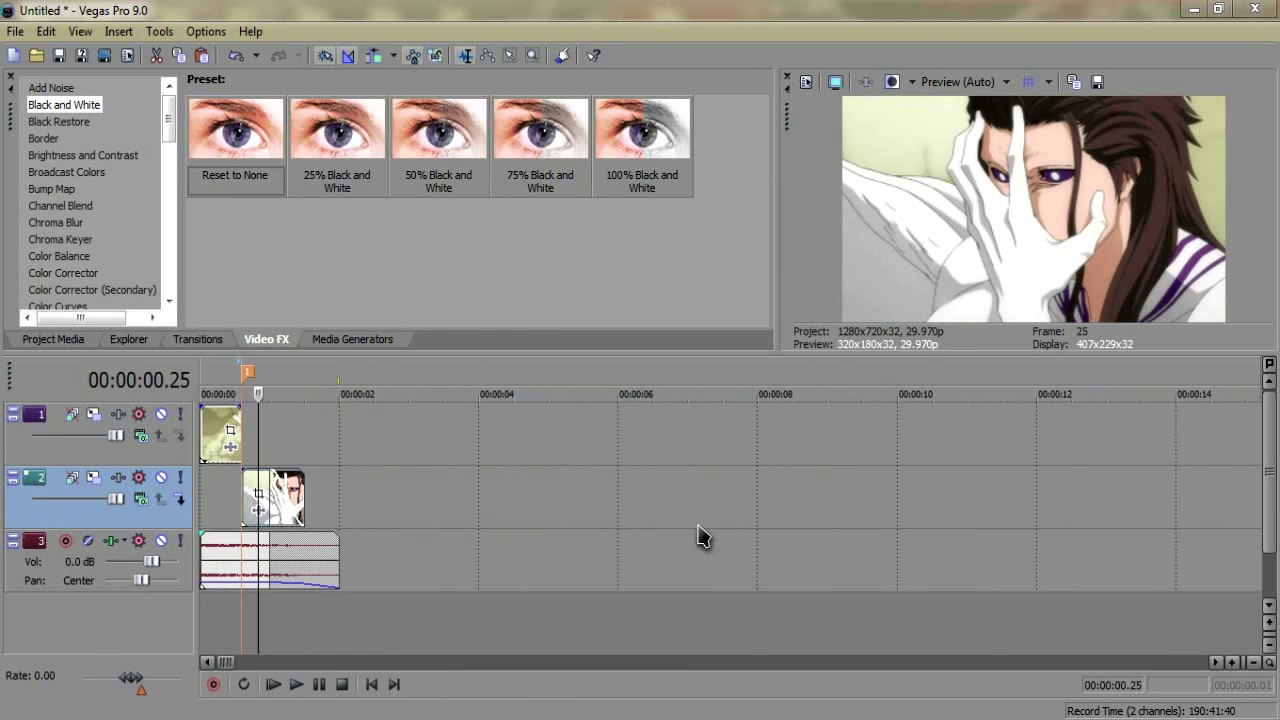
{"action": "left_click_drag", "start_coordinate": [668, 492], "coordinate": [597, 469]}
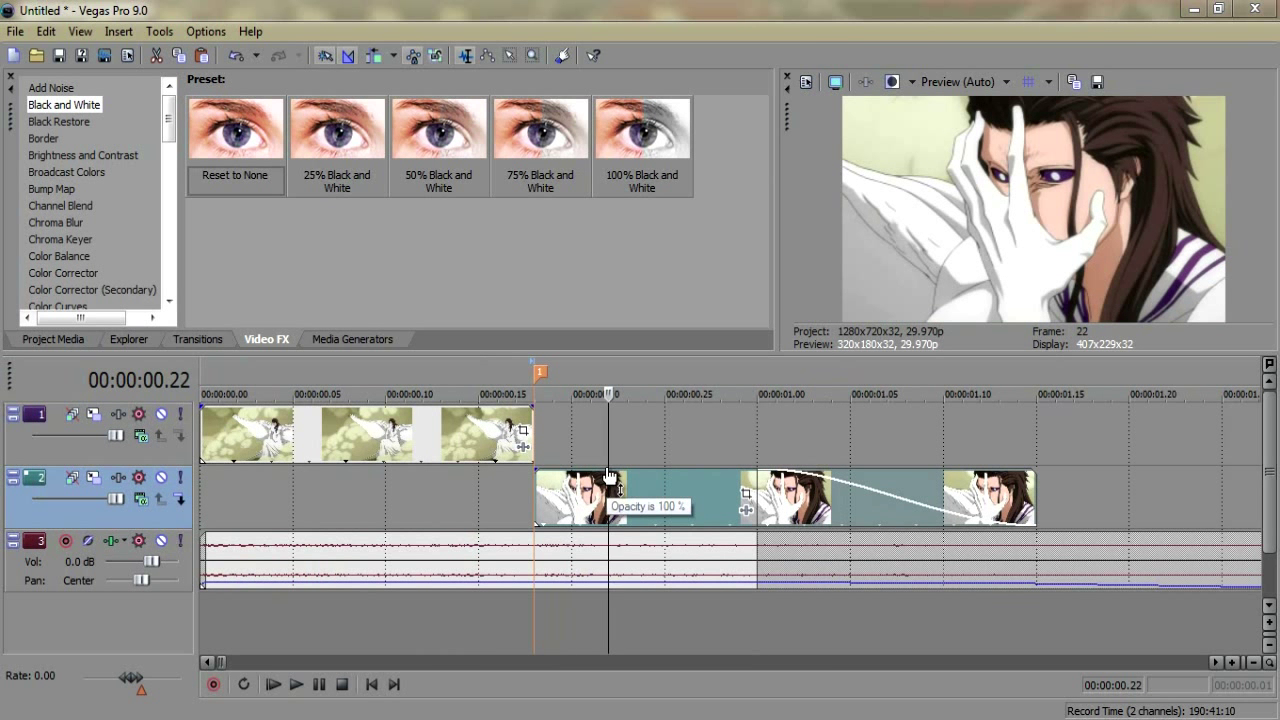
{"action": "left_click_drag", "start_coordinate": [609, 476], "coordinate": [495, 462]}
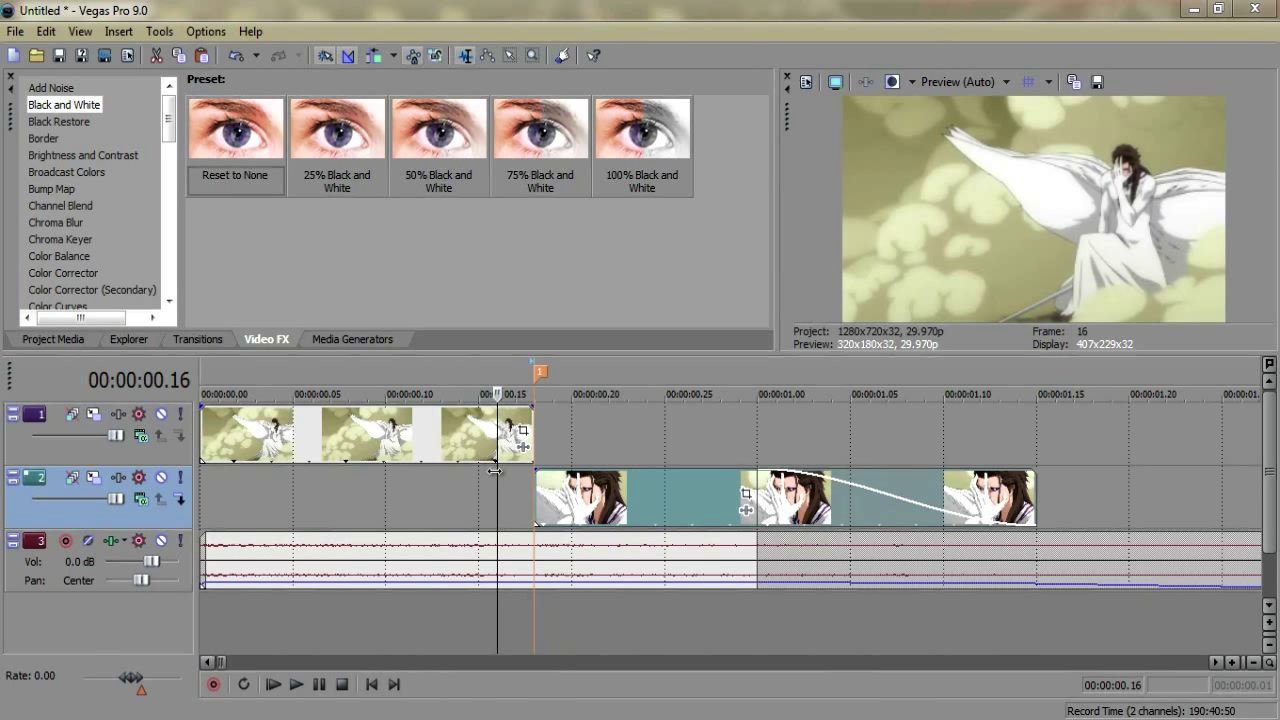
{"action": "left_click_drag", "start_coordinate": [559, 457], "coordinate": [403, 428]}
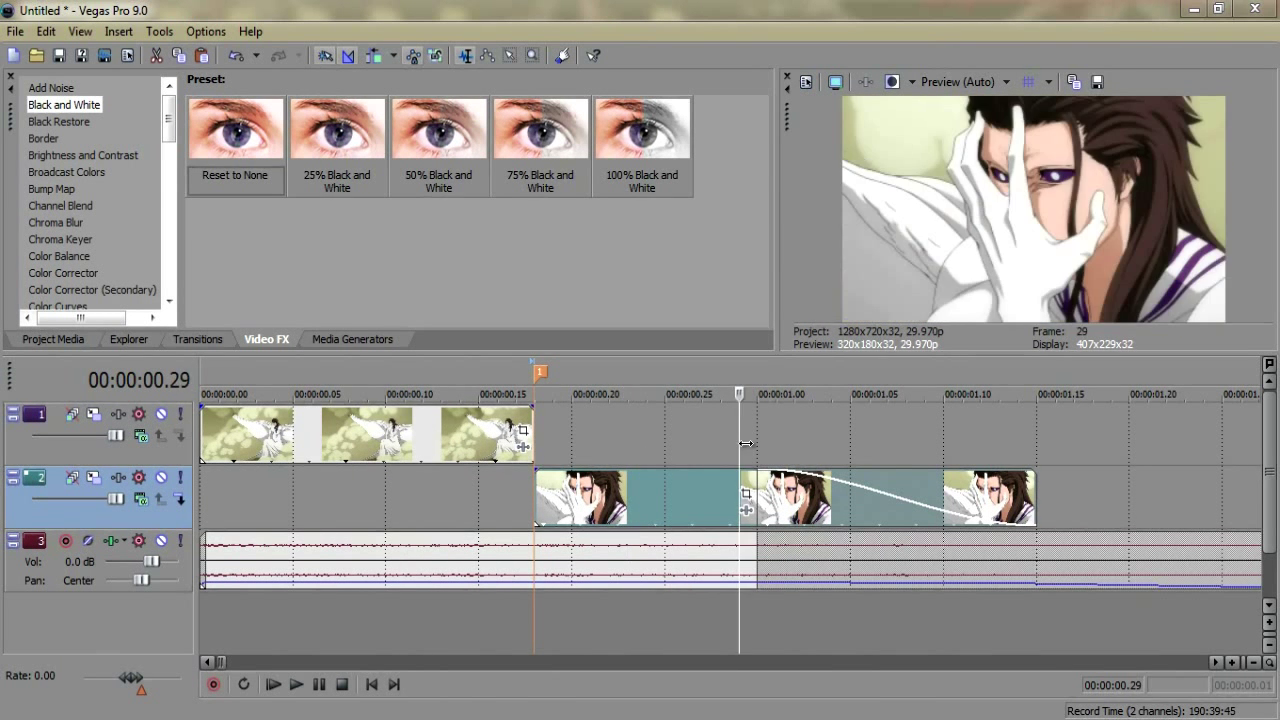
{"action": "left_click_drag", "start_coordinate": [745, 443], "coordinate": [632, 433]}
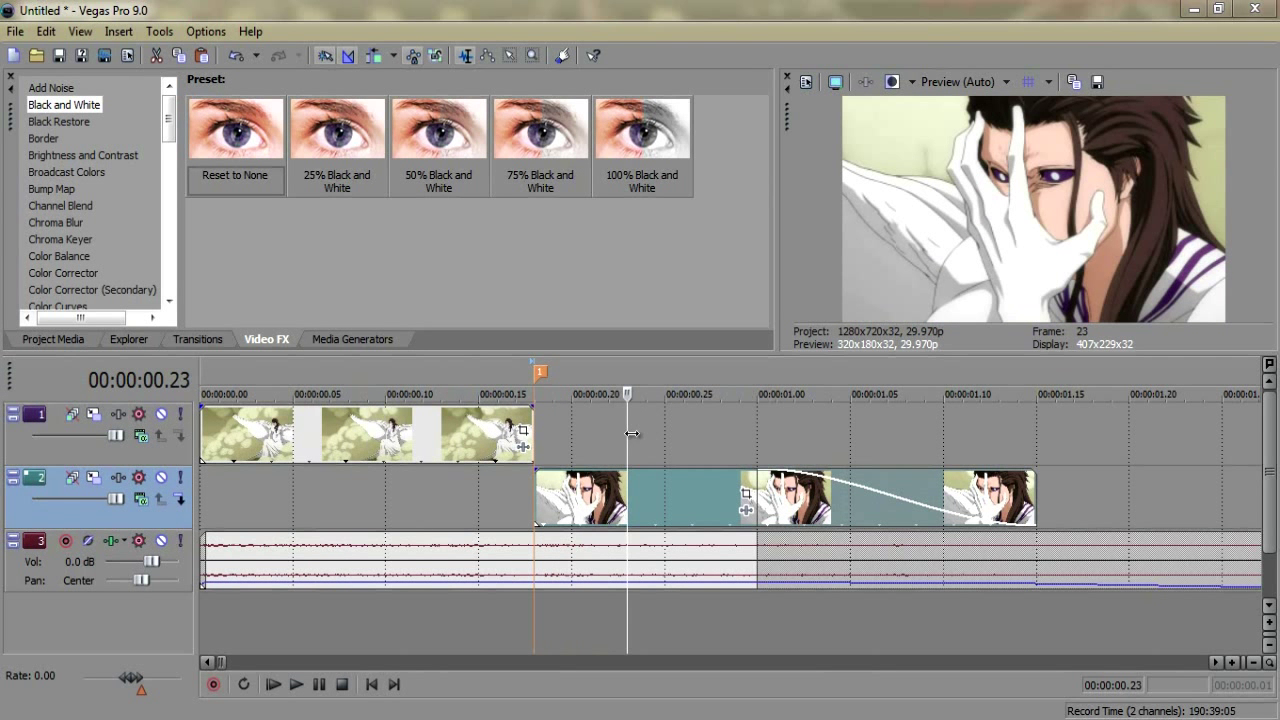
Apply the Color Corrector preset Studio RGB to Computer RGB to the close-up clip on track 2
{"action": "left_click", "coordinate": [88, 272]}
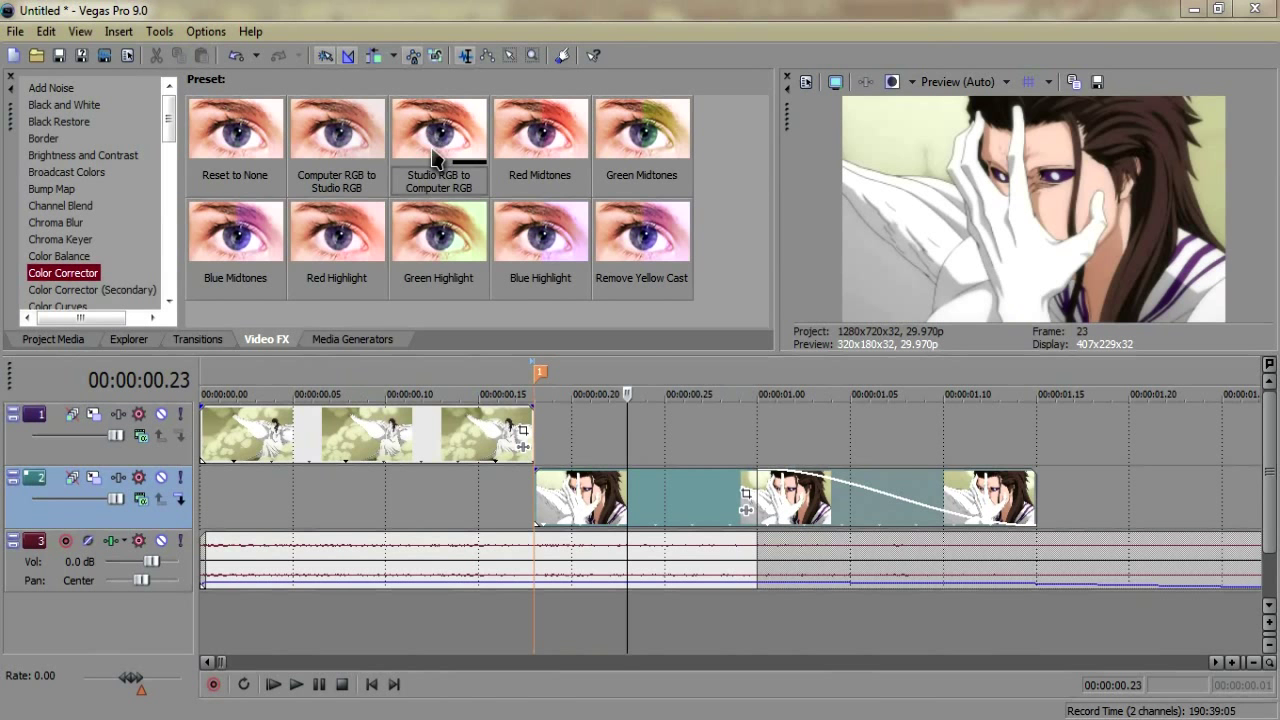
{"action": "left_click_drag", "start_coordinate": [435, 158], "coordinate": [449, 162]}
{"action": "left_click_drag", "start_coordinate": [657, 456], "coordinate": [658, 460]}
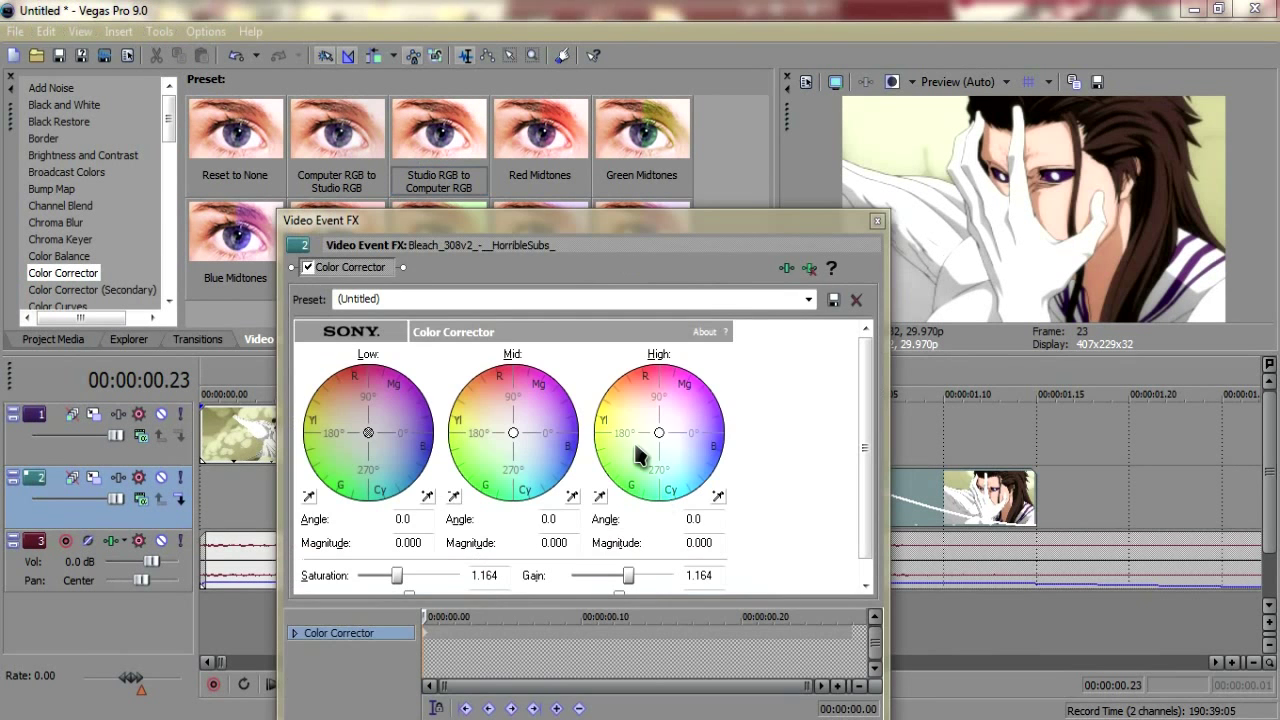
{"action": "left_click", "coordinate": [877, 221]}
Apply the Color Corrector preset Studio RGB to Computer RGB to the winged-figure clip on track 1
{"action": "left_click", "coordinate": [404, 437]}
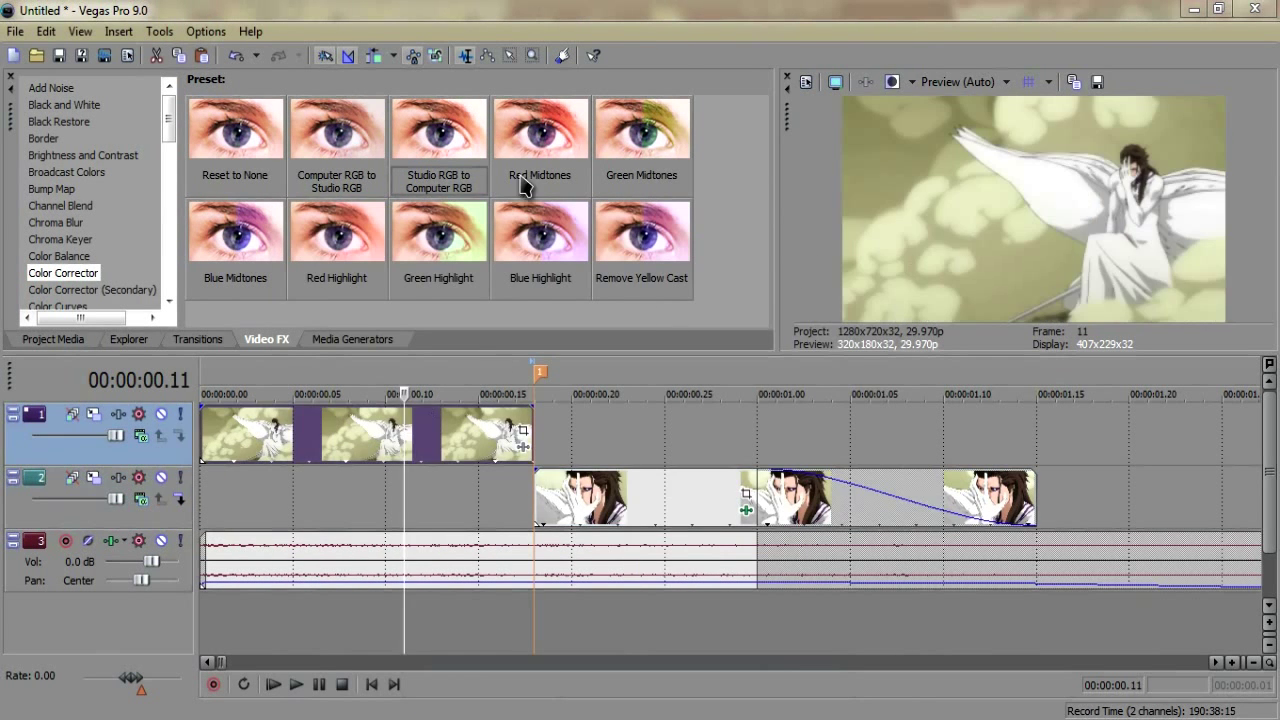
{"action": "left_click_drag", "start_coordinate": [409, 442], "coordinate": [410, 444]}
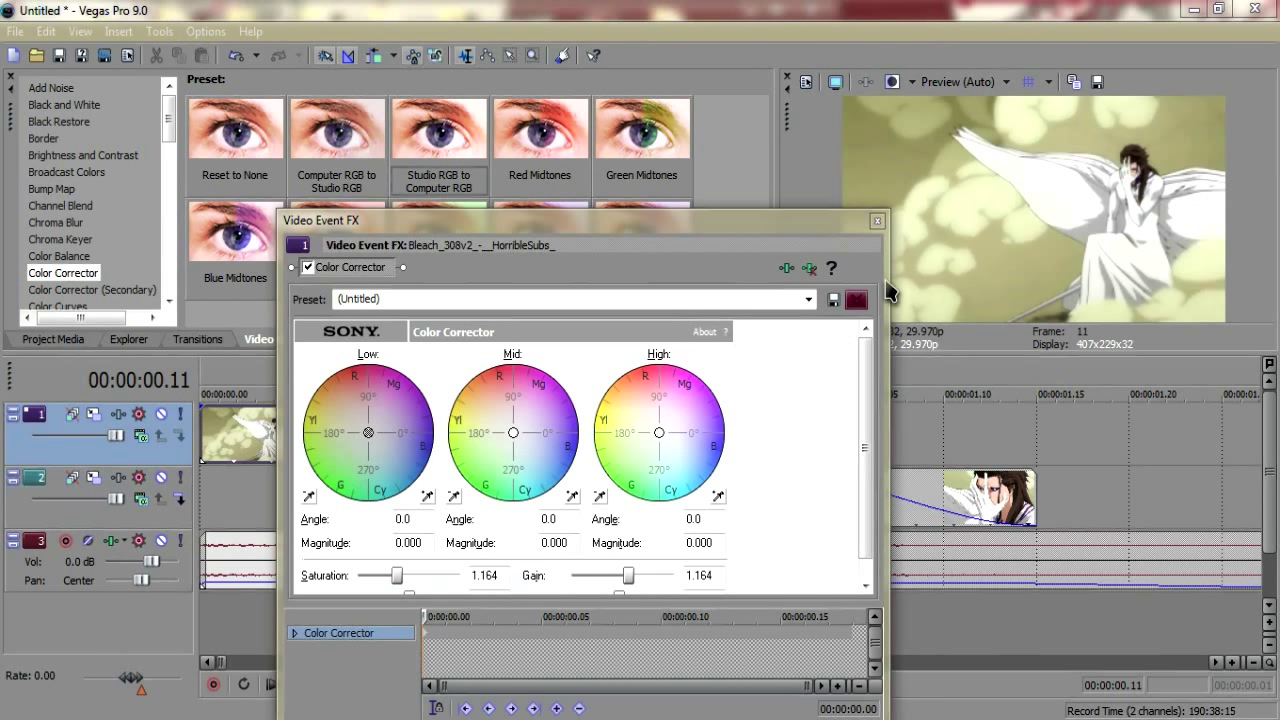
{"action": "left_click", "coordinate": [876, 221]}
Review the colour-corrected clips by scrubbing to 00:00:01.02 and playing part of the winged-figure clip before the marker
{"action": "left_click_drag", "start_coordinate": [405, 396], "coordinate": [795, 393]}
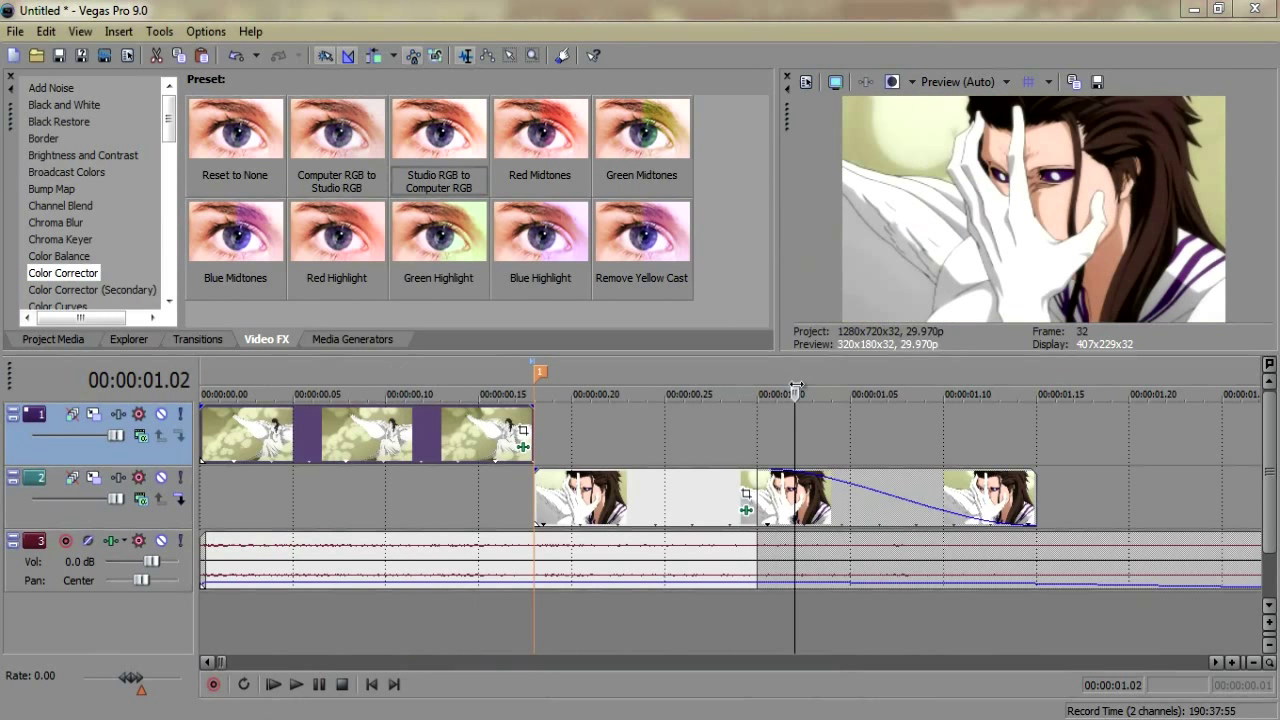
{"action": "scroll", "coordinate": [734, 377], "scroll_direction": "down", "scroll_amount": 5}
{"action": "scroll", "coordinate": [585, 424], "scroll_direction": "up", "scroll_amount": 2}
{"action": "scroll", "coordinate": [360, 455], "scroll_direction": "up", "scroll_amount": 3}
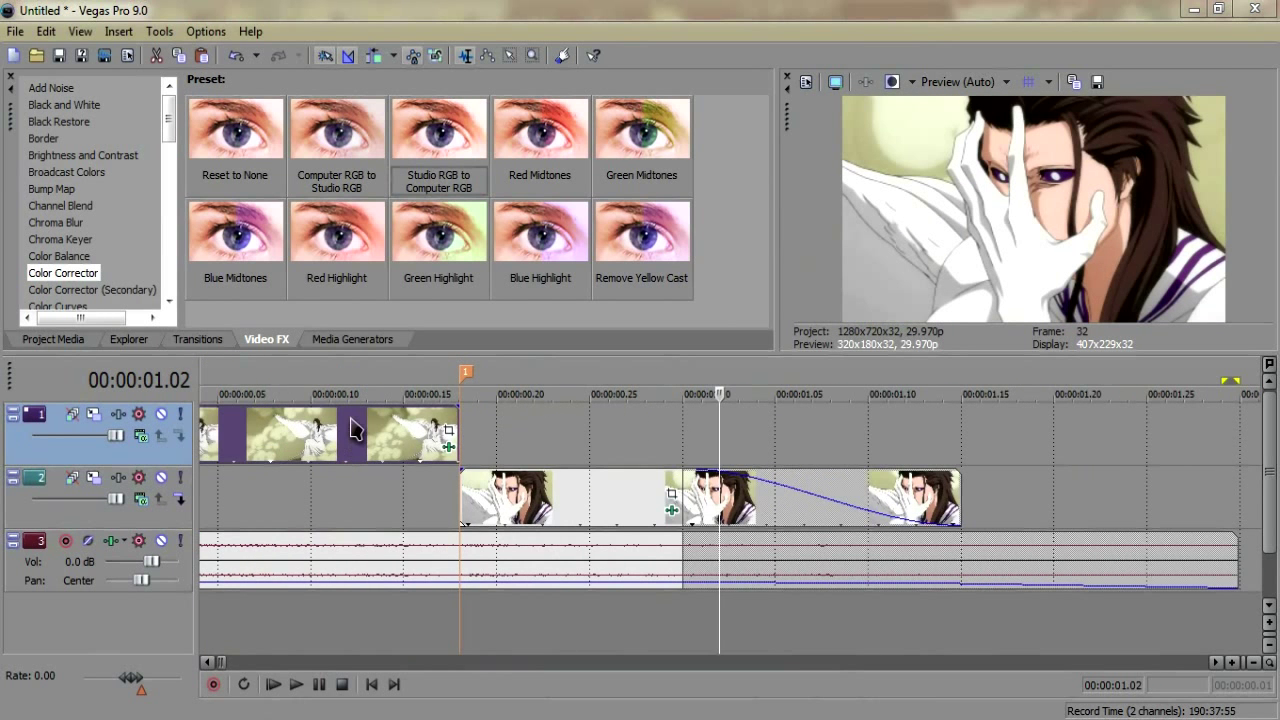
{"action": "left_click", "coordinate": [353, 424]}
{"action": "scroll", "coordinate": [380, 443], "scroll_direction": "down", "scroll_amount": 3}
{"action": "key", "text": "shift+space"}
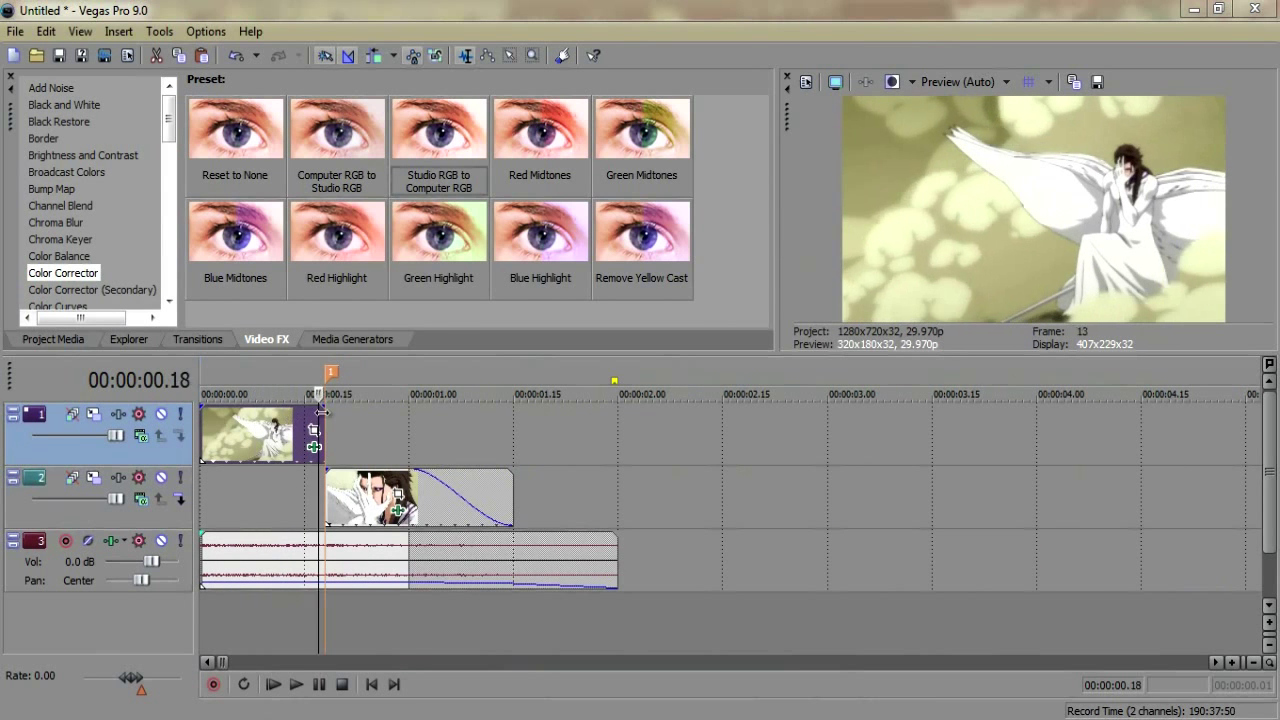
At 00:00:00.00, shrink the pan/crop frame of the winged-figure clip on track 1 to about 660 × 372 around its centre
{"action": "left_click_drag", "start_coordinate": [320, 410], "coordinate": [176, 419]}
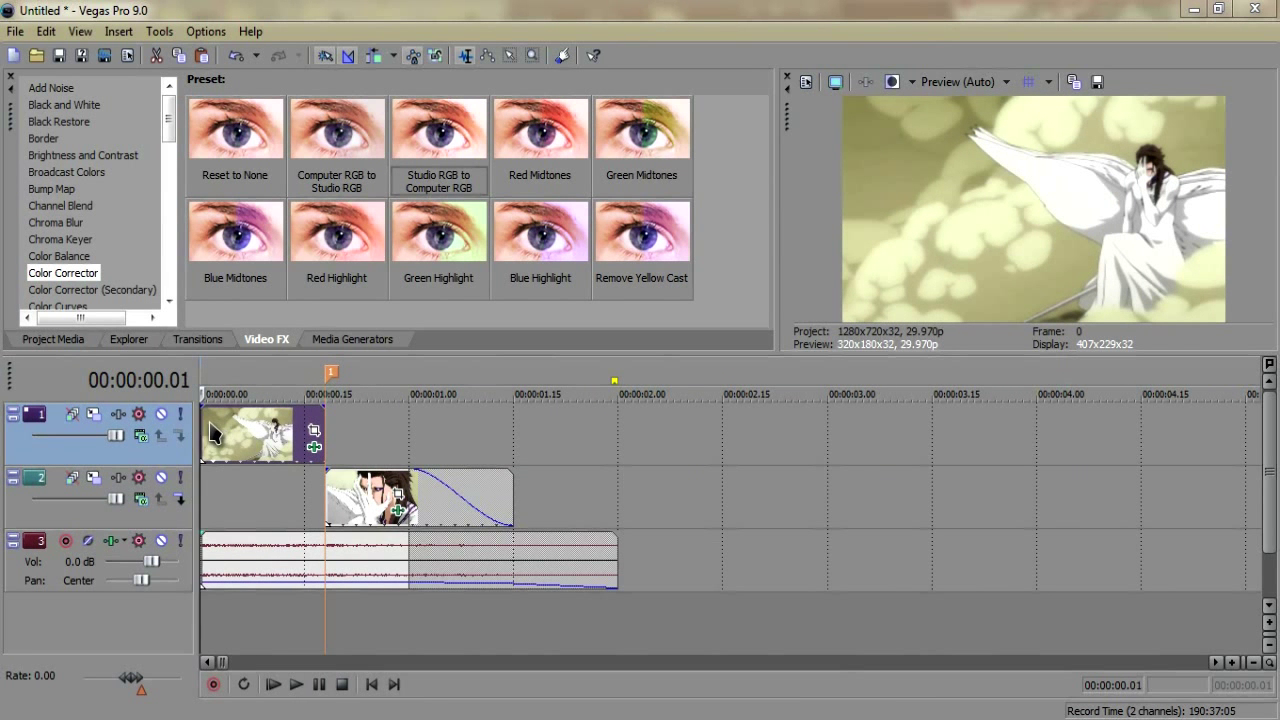
{"action": "scroll", "coordinate": [318, 487], "scroll_direction": "up", "scroll_amount": 5}
{"action": "left_click_drag", "start_coordinate": [203, 503], "coordinate": [163, 501]}
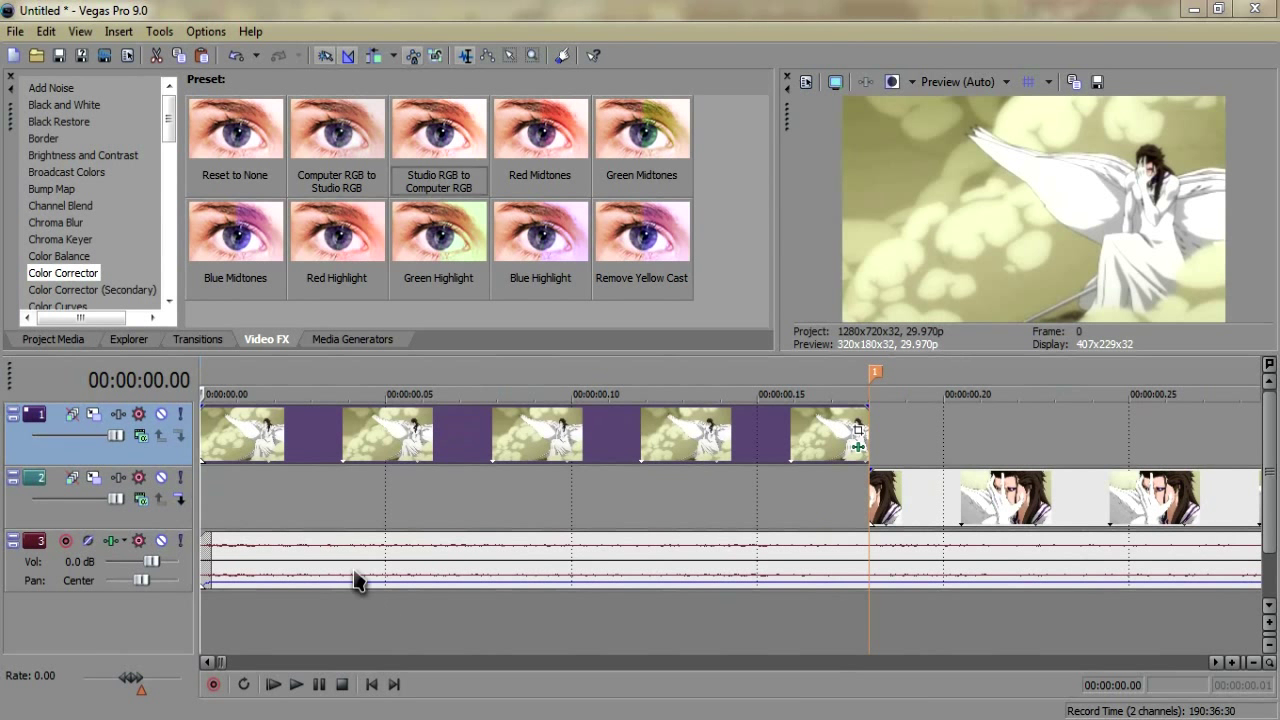
{"action": "left_click", "coordinate": [207, 486]}
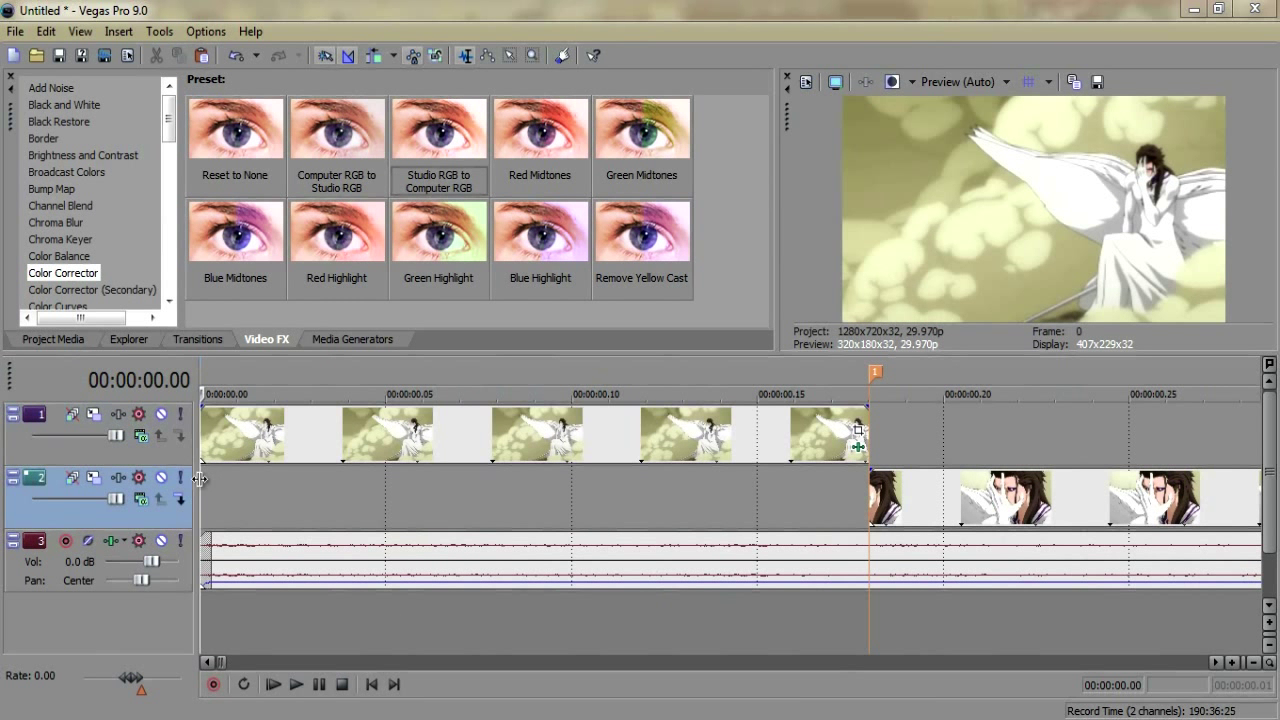
{"action": "left_click_drag", "start_coordinate": [201, 479], "coordinate": [5, 410]}
{"action": "left_click", "coordinate": [204, 418]}
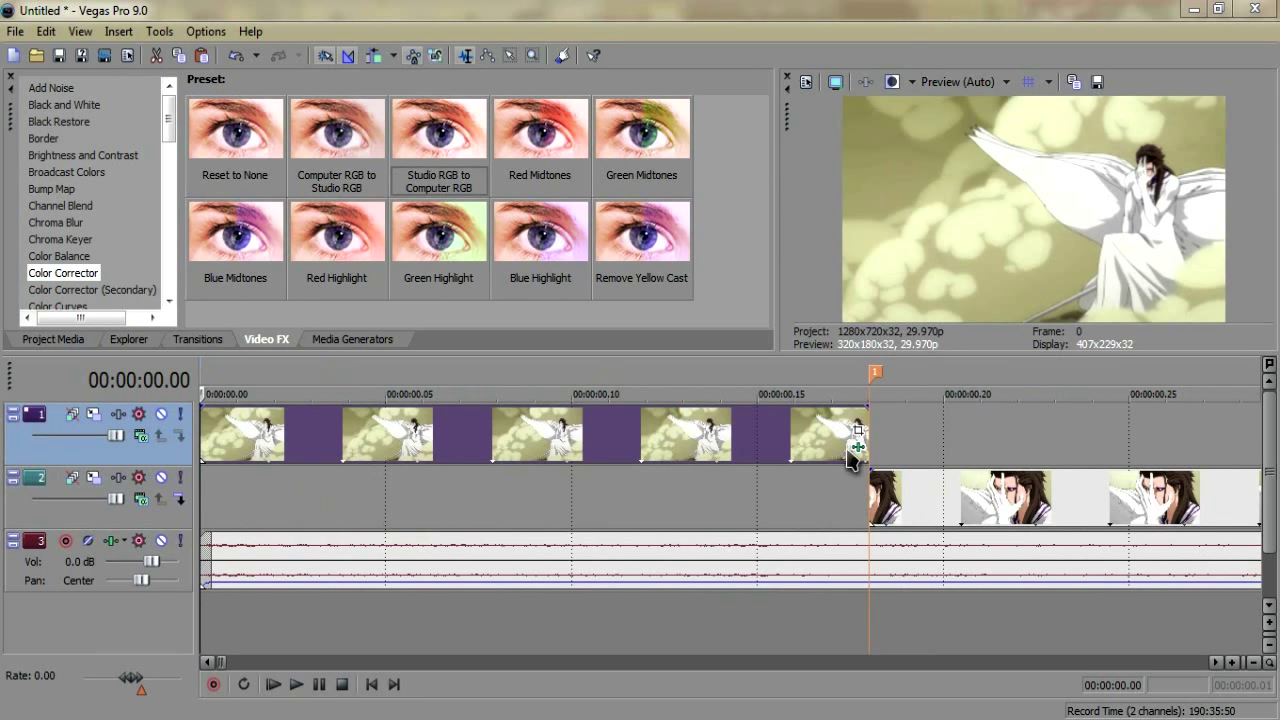
{"action": "left_click", "coordinate": [858, 432]}
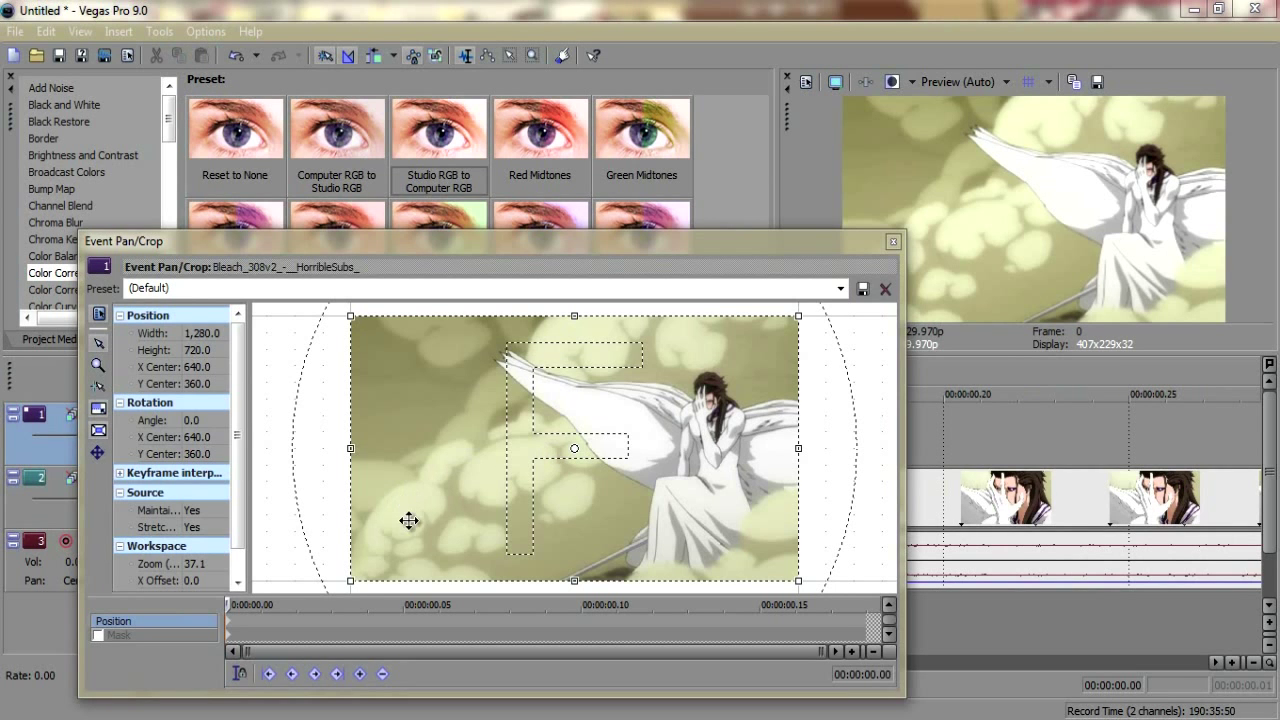
{"action": "left_click_drag", "start_coordinate": [352, 580], "coordinate": [458, 516]}
Add a pan/crop keyframe at 00:00:00.03 with an enlarged, still centred crop frame
{"action": "left_click", "coordinate": [263, 604]}
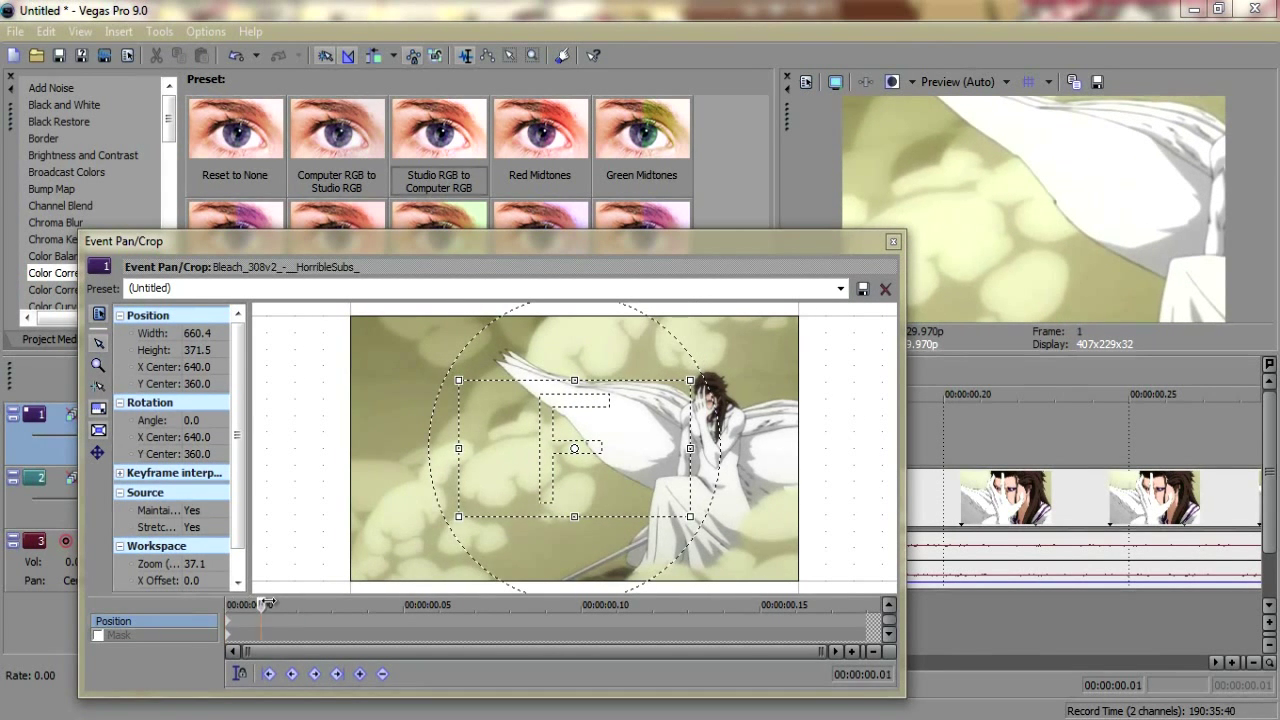
{"action": "left_click_drag", "start_coordinate": [238, 604], "coordinate": [297, 603]}
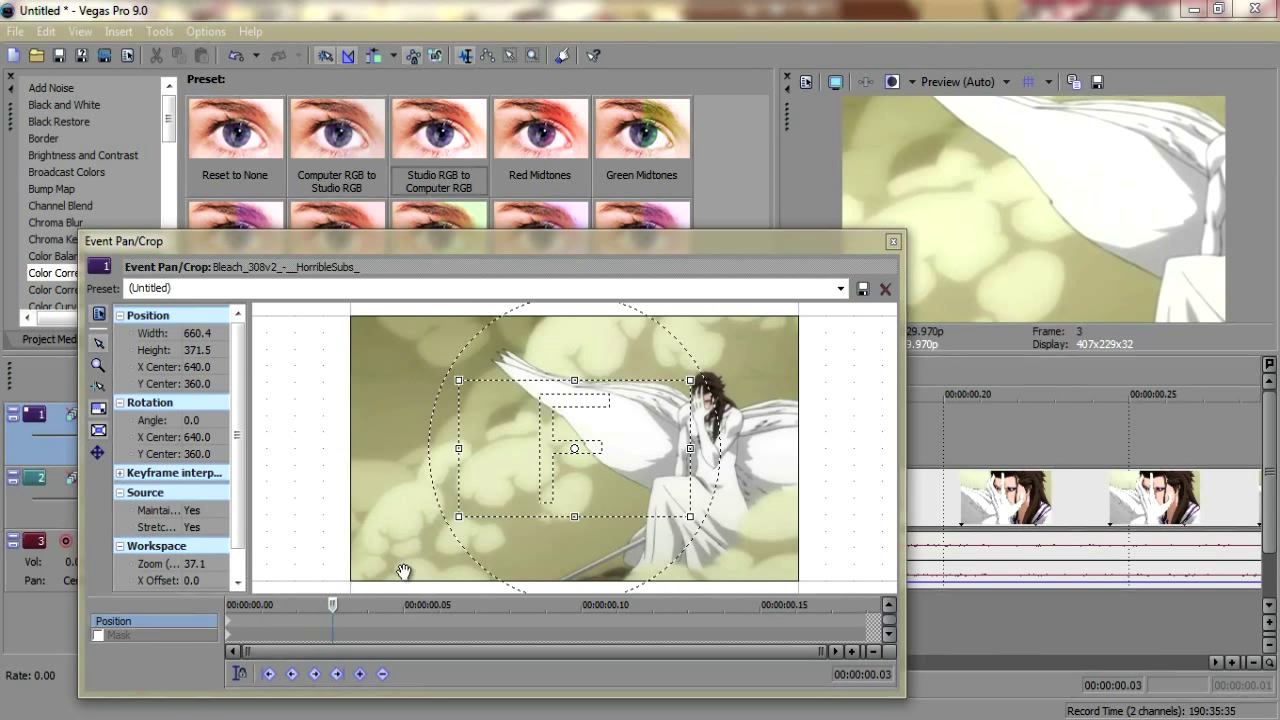
{"action": "left_click_drag", "start_coordinate": [462, 513], "coordinate": [379, 564]}
Add a pan/crop keyframe at 00:00:00.18 with the crop frame enlarged to about 1,201 × 676 and close the pan/crop settings
{"action": "left_click_drag", "start_coordinate": [338, 604], "coordinate": [866, 604]}
{"action": "left_click_drag", "start_coordinate": [762, 570], "coordinate": [785, 578]}
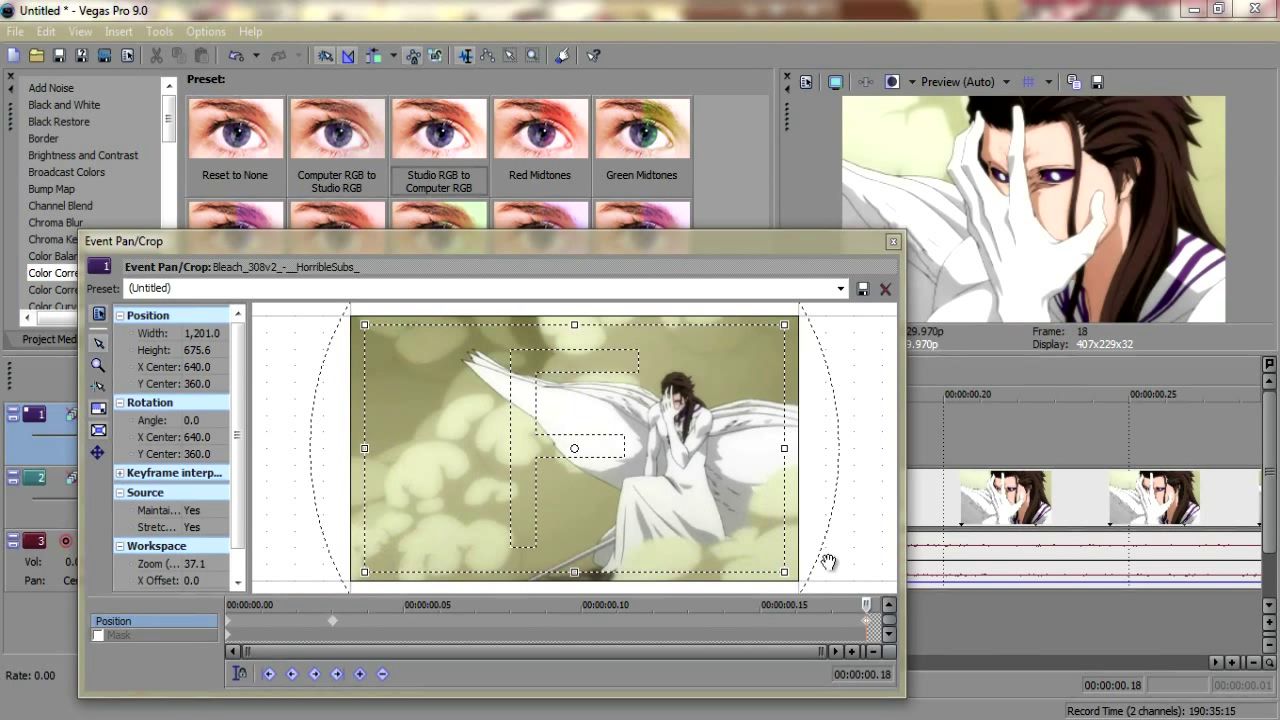
{"action": "left_click", "coordinate": [894, 242]}
Move the last pan/crop keyframe of the winged-figure clip to 00:00:00.14 and close the pan/crop settings
{"action": "left_click", "coordinate": [888, 510]}
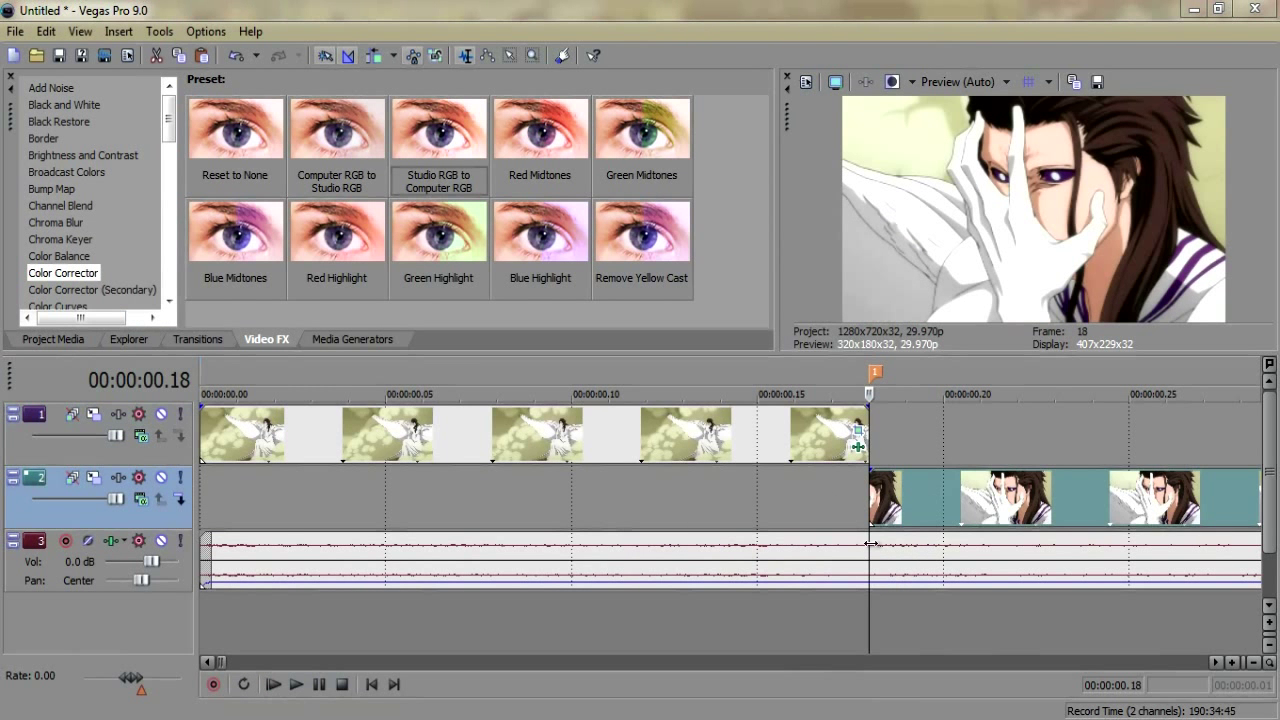
{"action": "left_click_drag", "start_coordinate": [891, 557], "coordinate": [828, 552]}
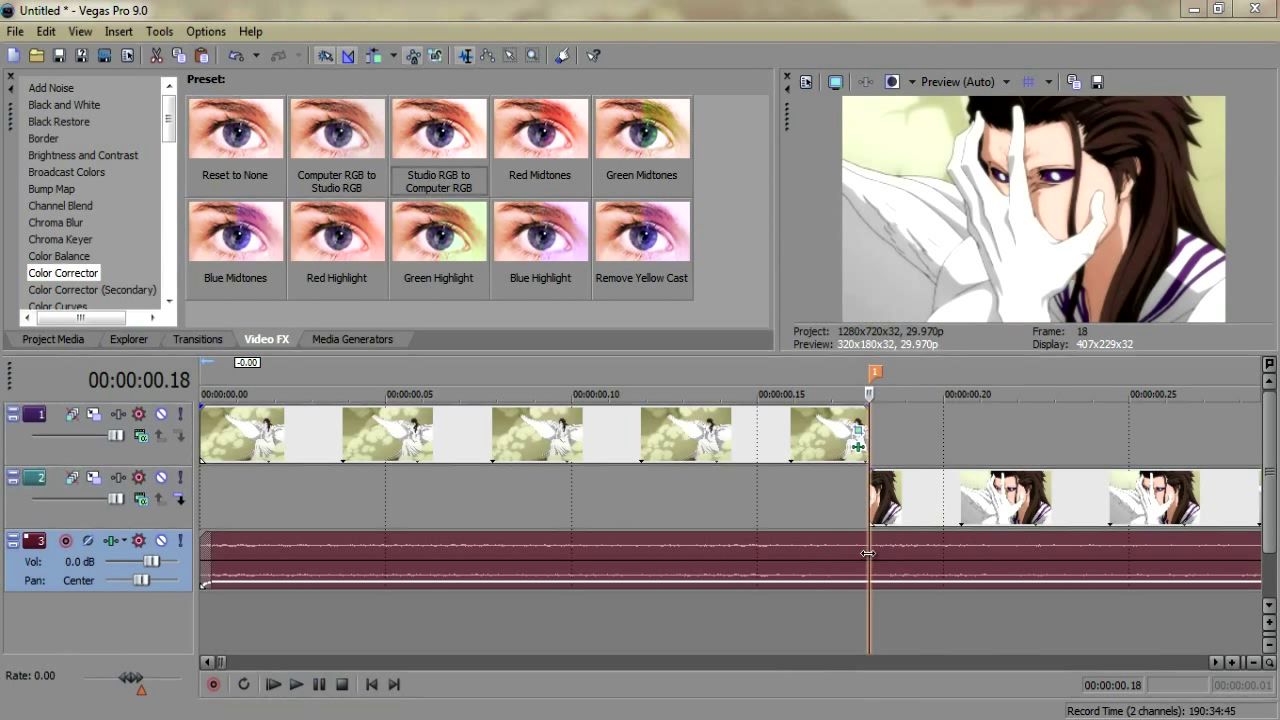
{"action": "left_click", "coordinate": [912, 534]}
{"action": "left_click_drag", "start_coordinate": [910, 532], "coordinate": [867, 513]}
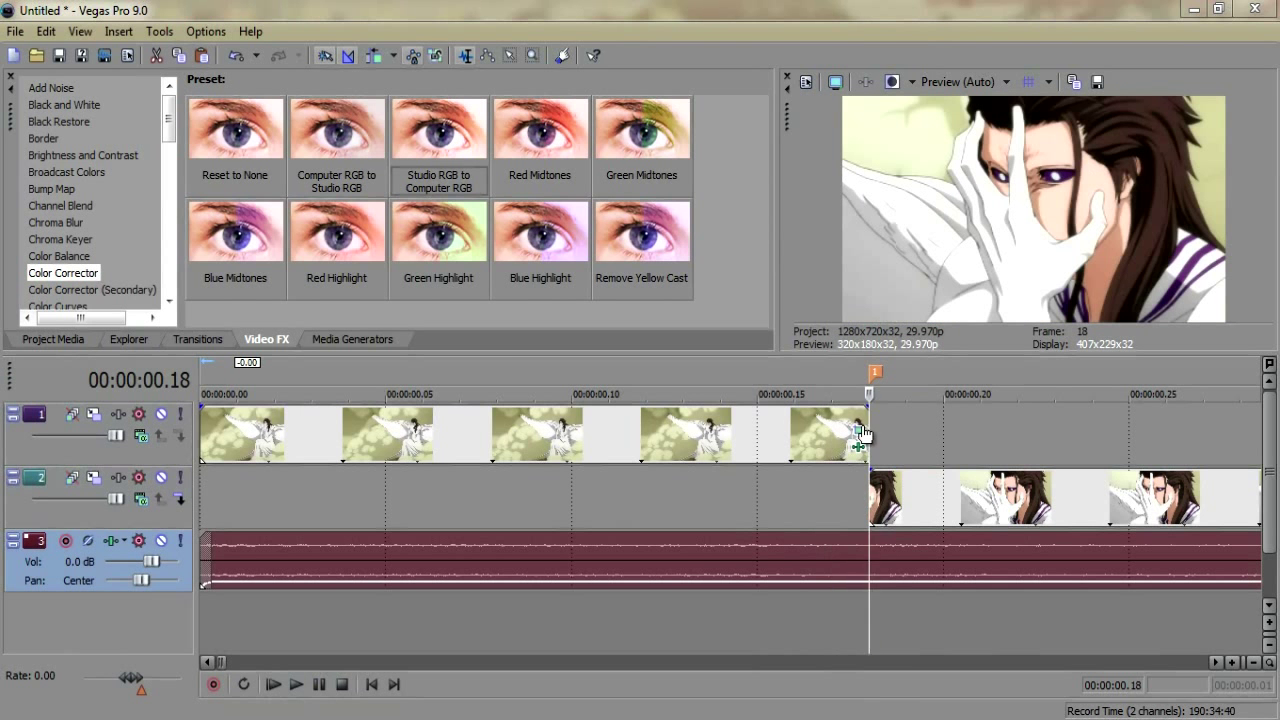
{"action": "left_click", "coordinate": [858, 430]}
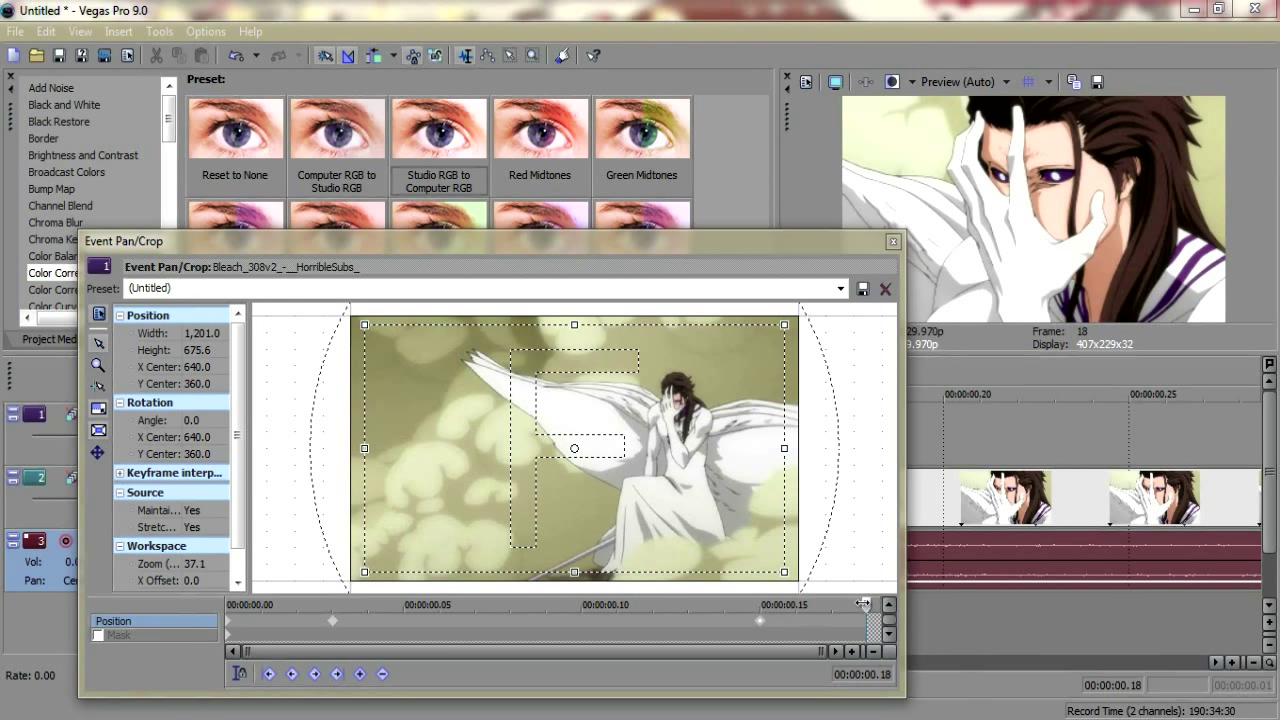
{"action": "left_click_drag", "start_coordinate": [863, 604], "coordinate": [731, 630]}
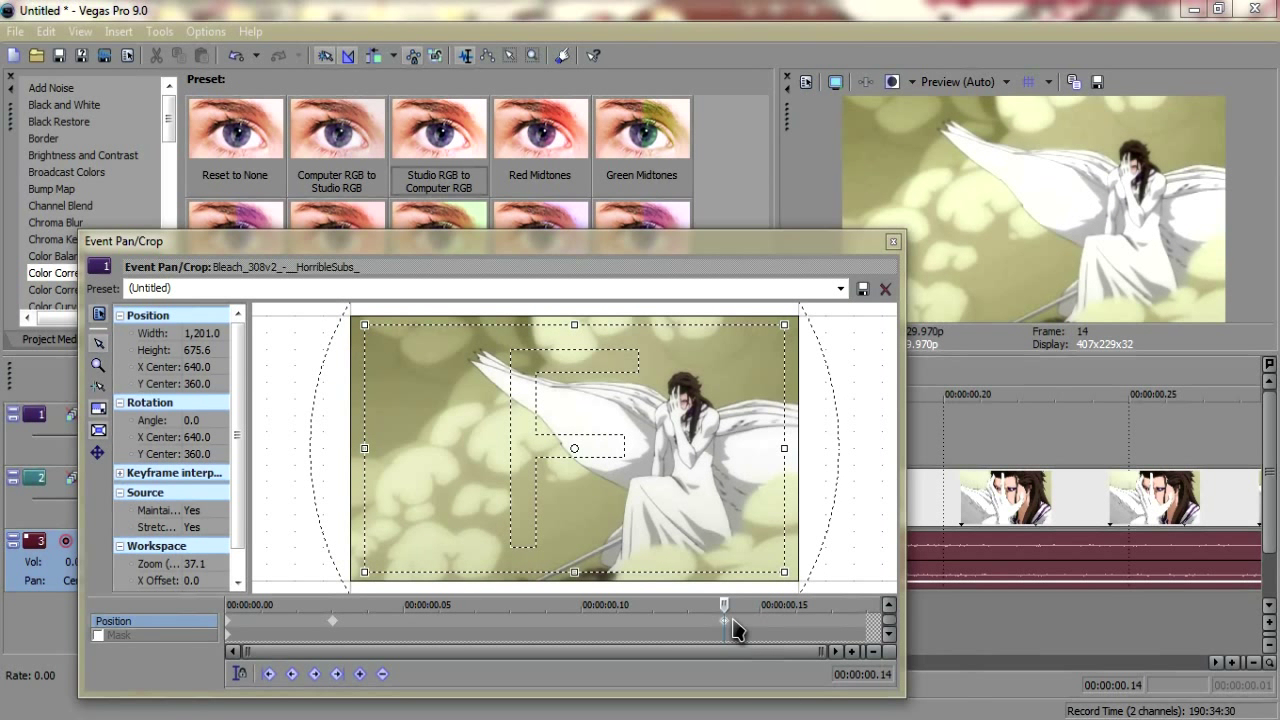
{"action": "left_click_drag", "start_coordinate": [715, 603], "coordinate": [887, 591]}
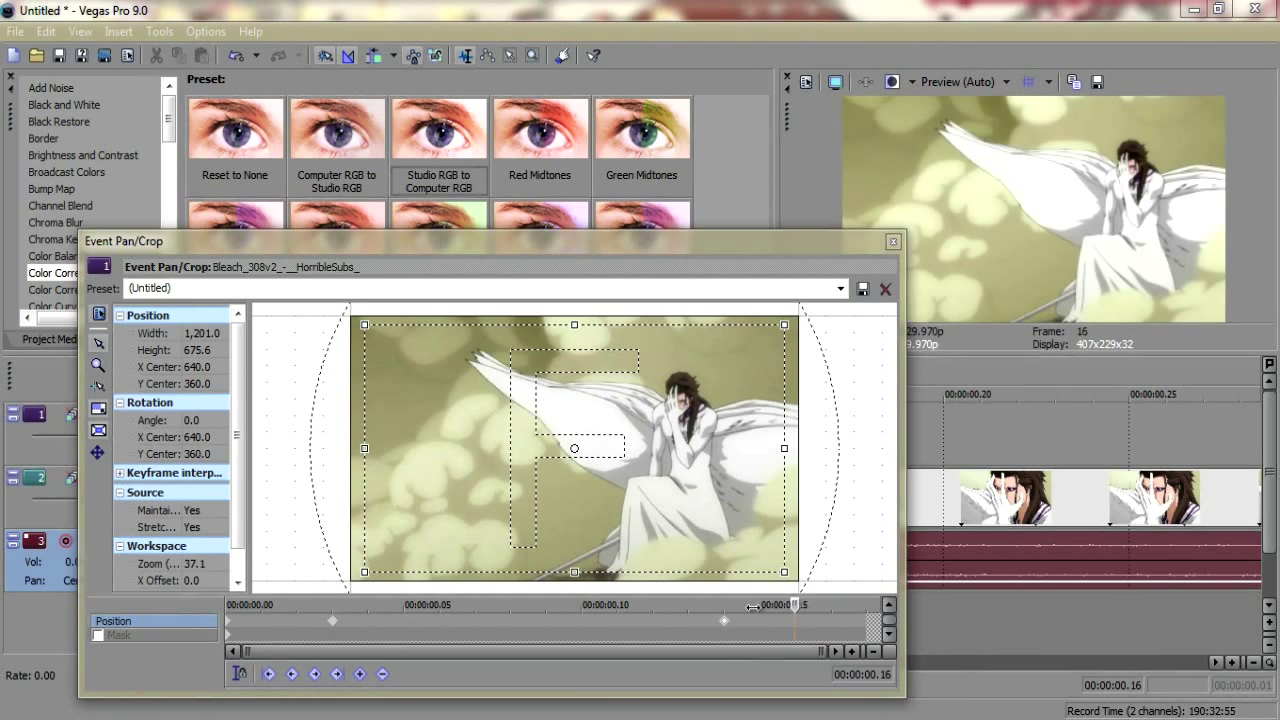
{"action": "left_click", "coordinate": [893, 242]}
Apply the Radial Blur effect with the Moderate Proportional preset to the winged-figure clip on track 1
{"action": "left_click", "coordinate": [458, 455]}
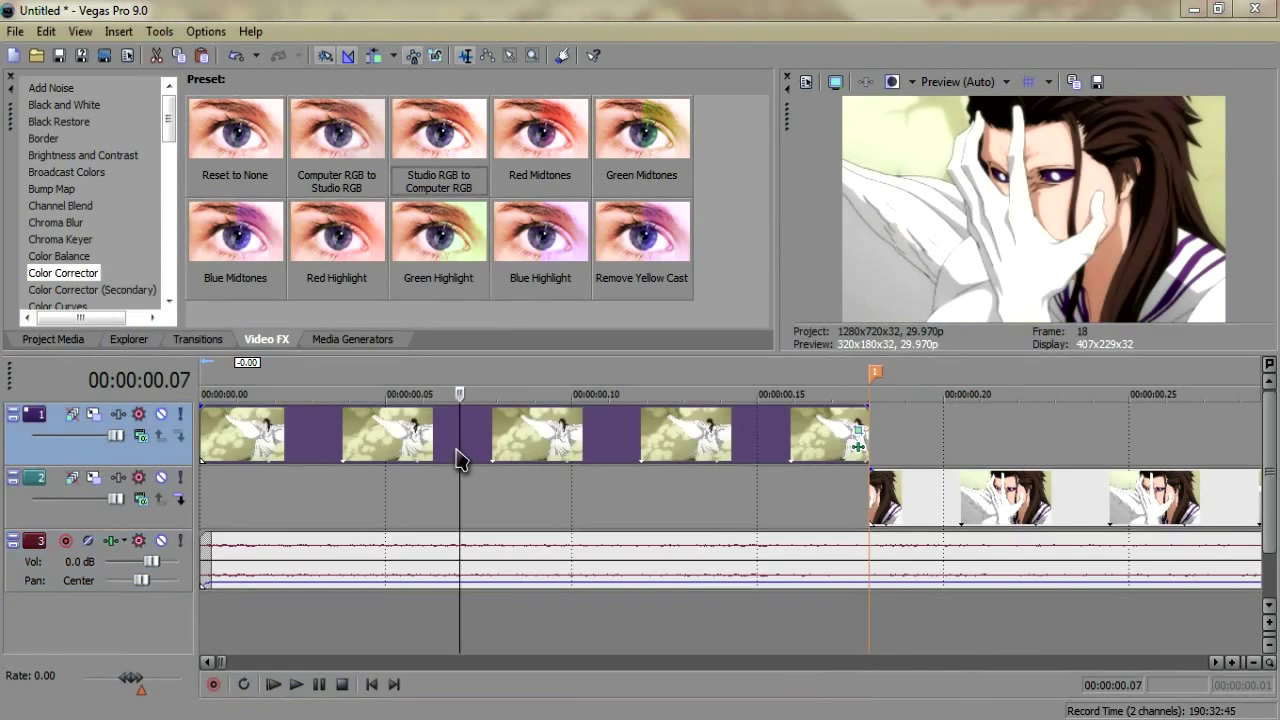
{"action": "scroll", "coordinate": [90, 245], "scroll_direction": "down", "scroll_amount": 12}
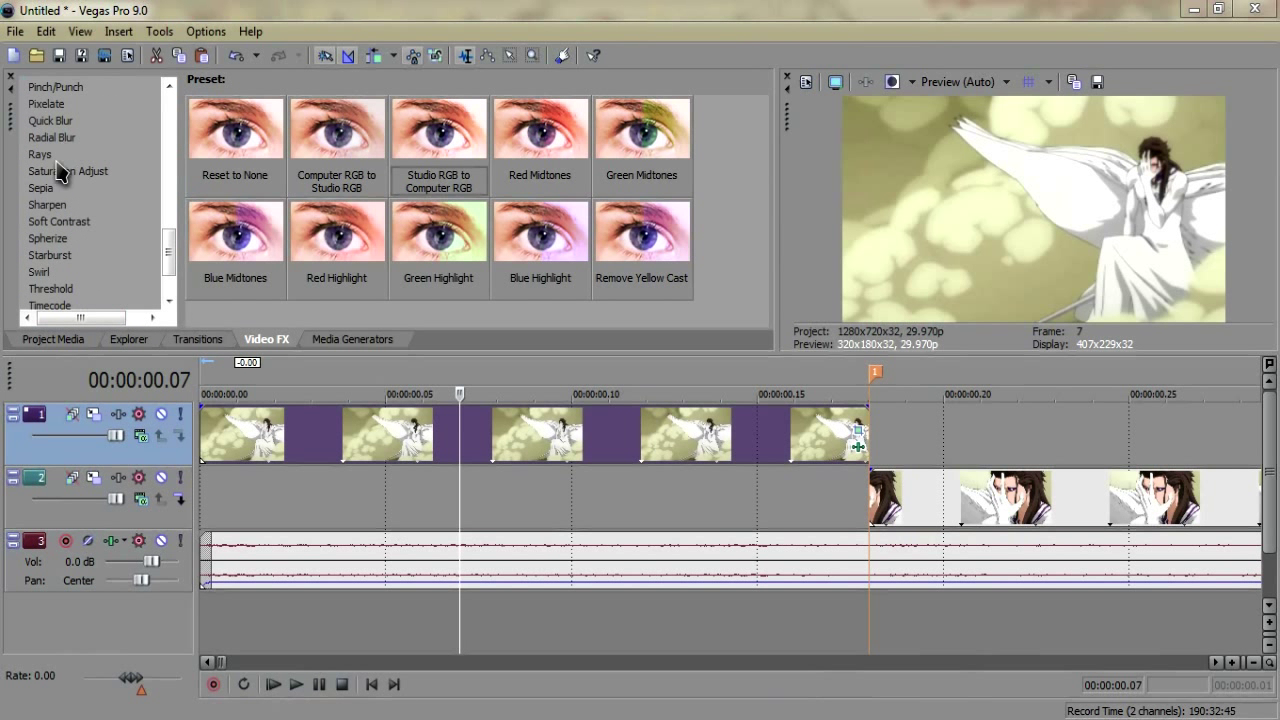
{"action": "left_click", "coordinate": [50, 137]}
{"action": "left_click_drag", "start_coordinate": [345, 150], "coordinate": [368, 285]}
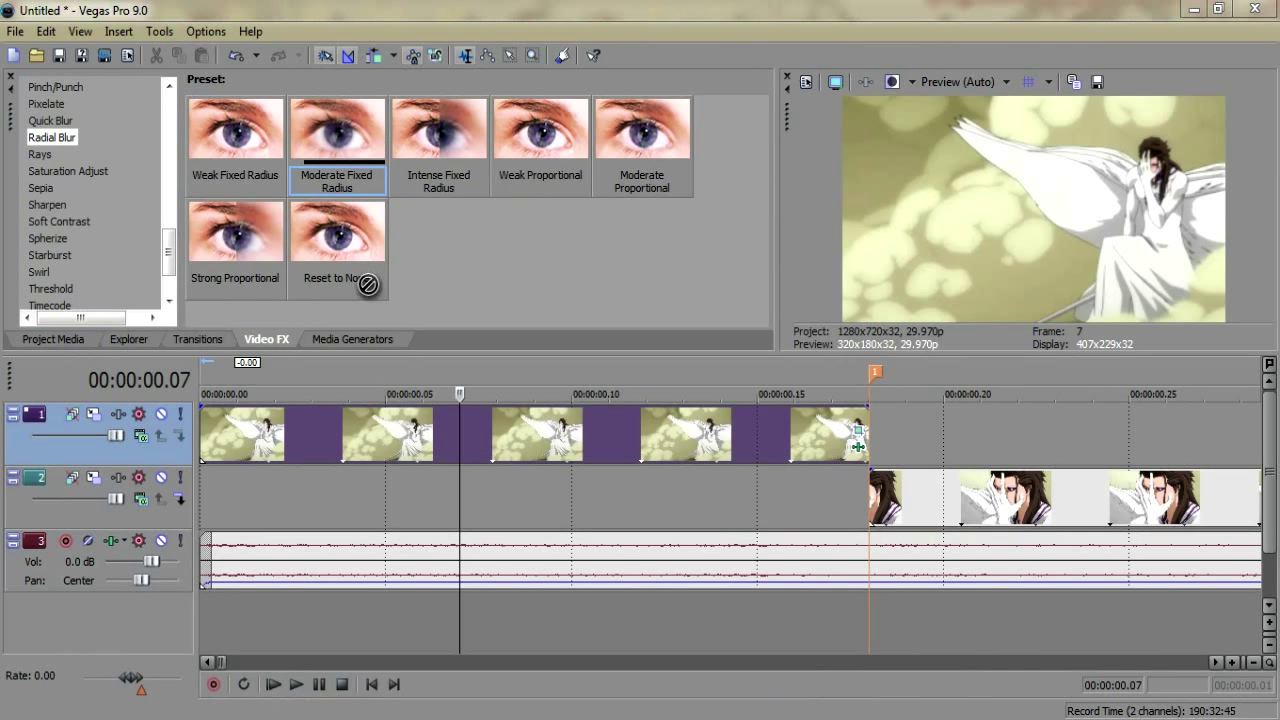
{"action": "left_click_drag", "start_coordinate": [645, 130], "coordinate": [350, 405]}
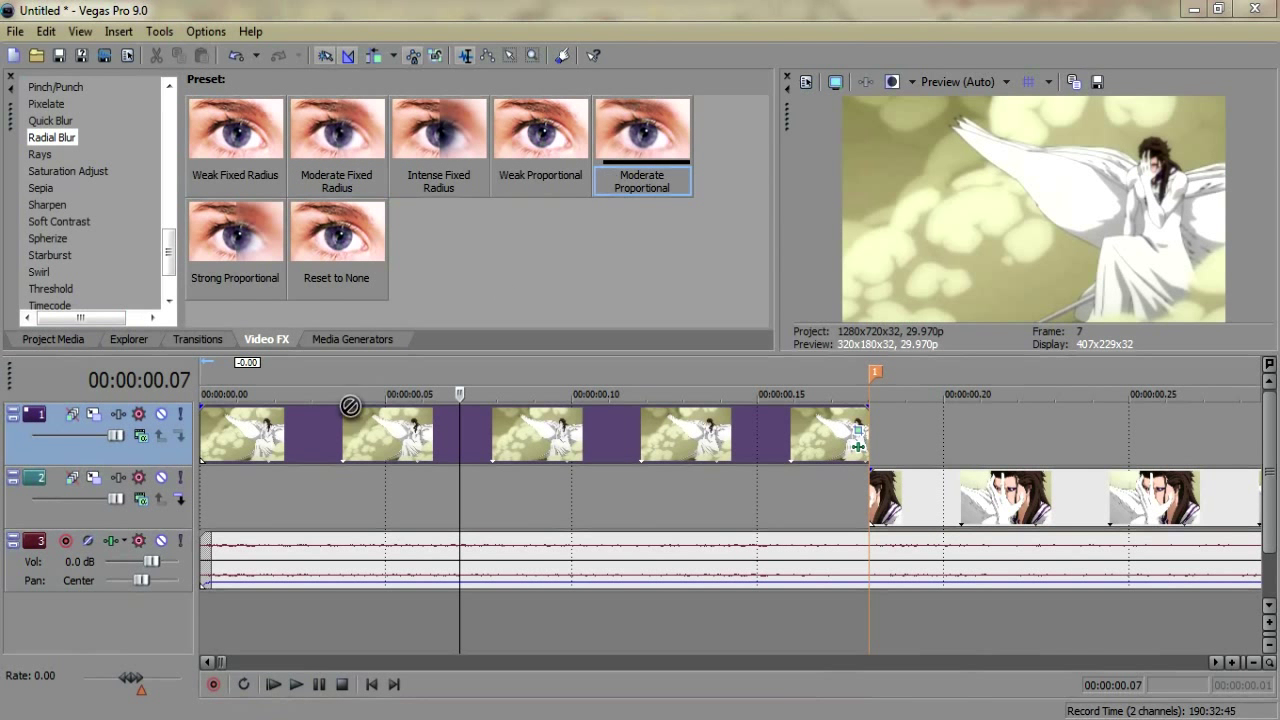
{"action": "left_click_drag", "start_coordinate": [229, 430], "coordinate": [231, 432]}
Add a Radial Blur keyframe at 00:00:00.08 with strength 0, close the effect settings and preview the clip
{"action": "left_click_drag", "start_coordinate": [428, 620], "coordinate": [617, 605]}
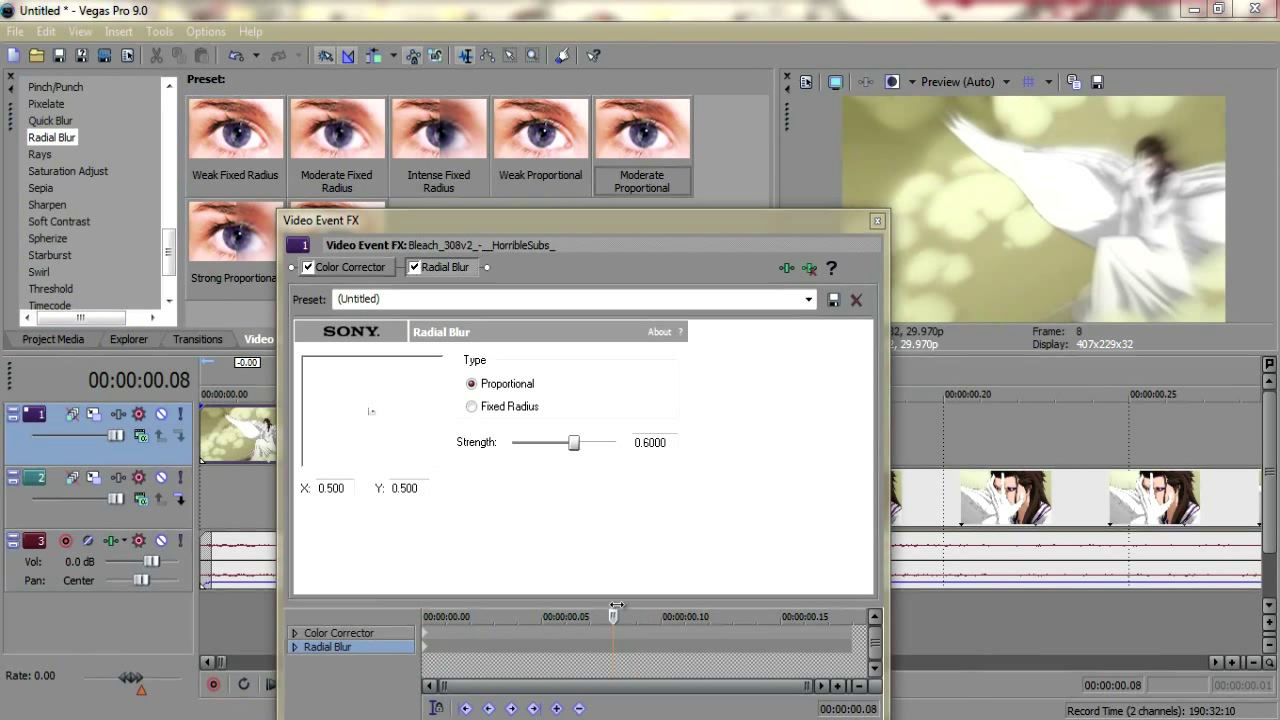
{"action": "left_click_drag", "start_coordinate": [571, 446], "coordinate": [350, 436]}
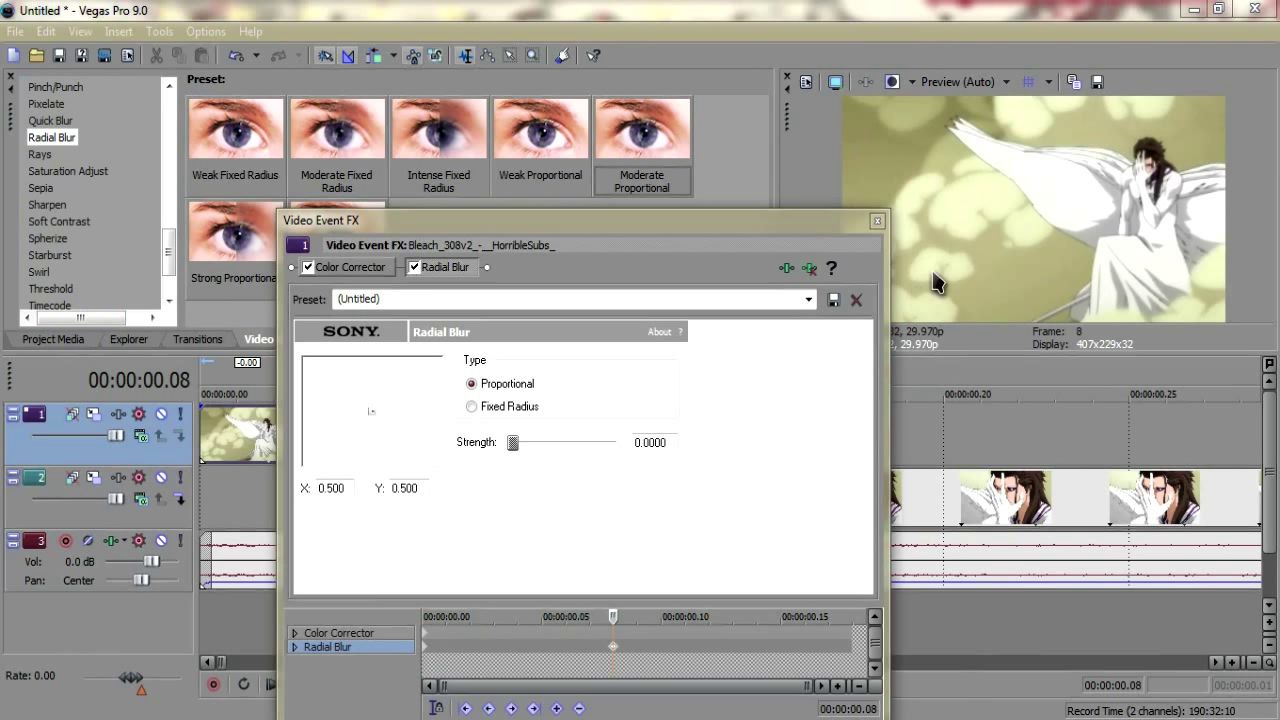
{"action": "left_click", "coordinate": [877, 220]}
{"action": "left_click_drag", "start_coordinate": [498, 446], "coordinate": [529, 416]}
Add Radial Blur keyframes to the winged-figure clip at 00:00:00.12 with strength 0 and at 00:00:00.18 with strength 0.4
{"action": "left_click", "coordinate": [857, 446]}
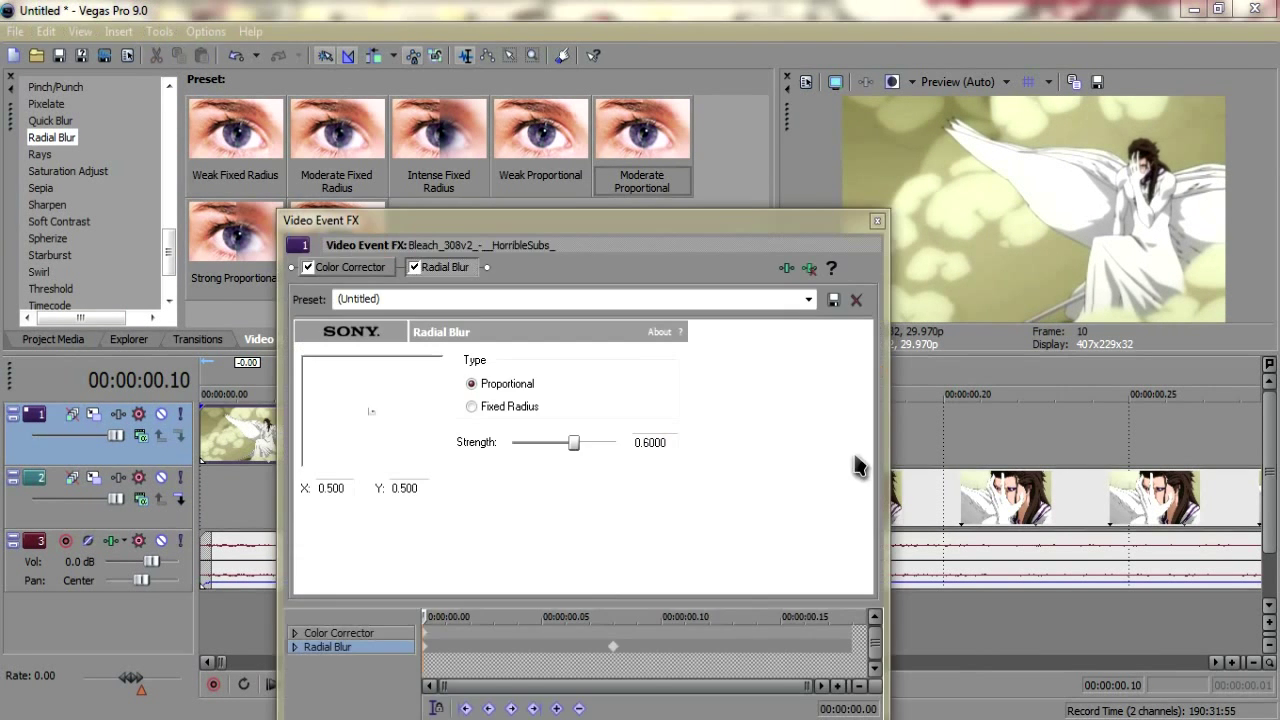
{"action": "left_click", "coordinate": [855, 650]}
{"action": "left_click_drag", "start_coordinate": [852, 618], "coordinate": [707, 617]}
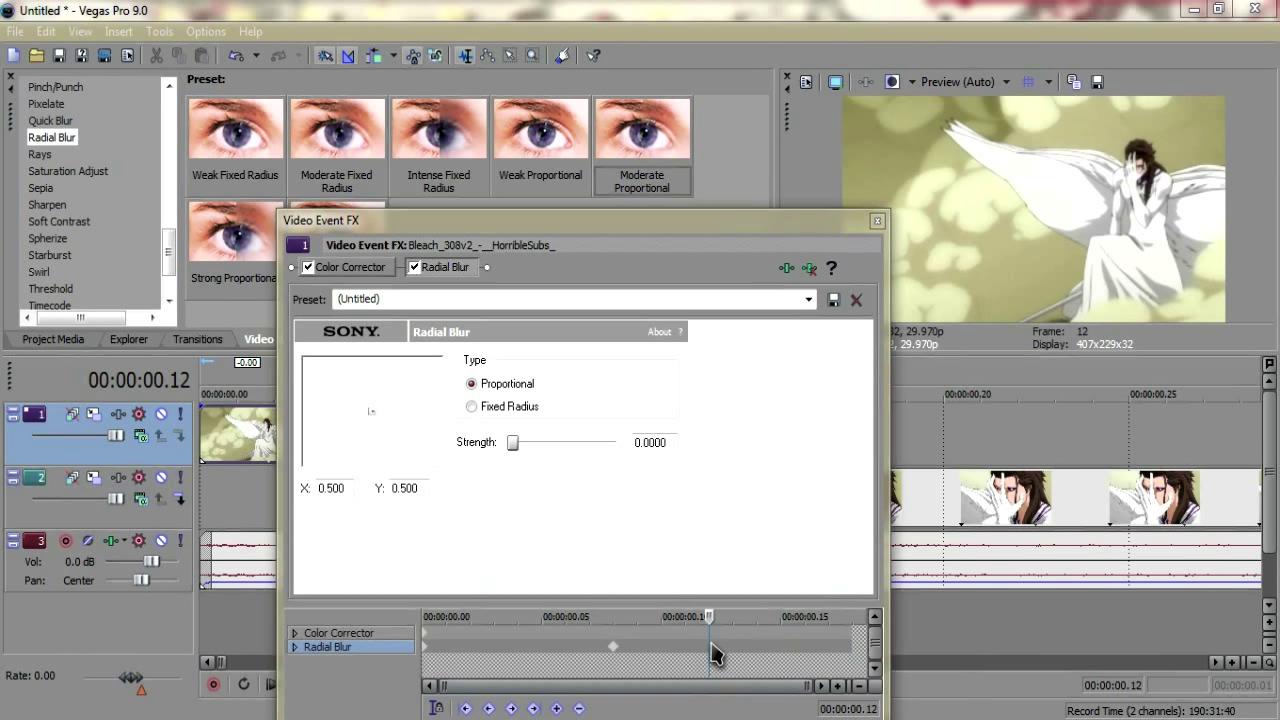
{"action": "left_click_drag", "start_coordinate": [708, 616], "coordinate": [852, 616]}
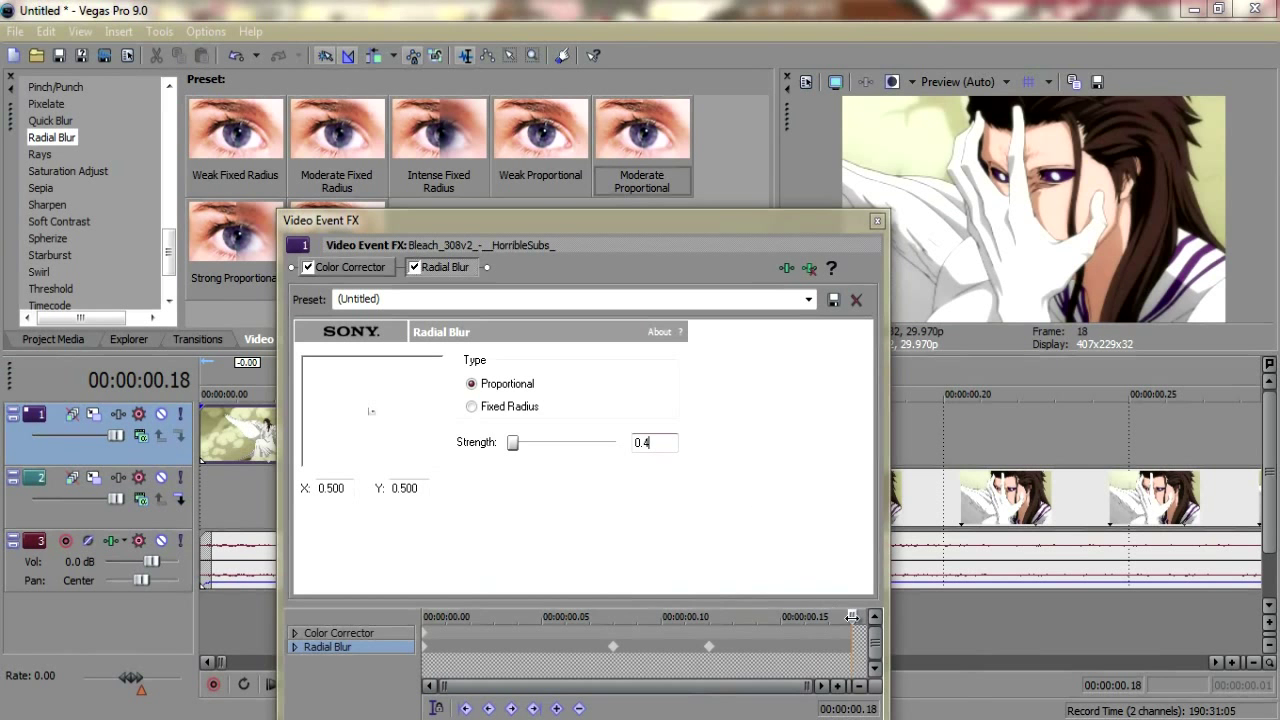
{"action": "key", "text": "Return"}
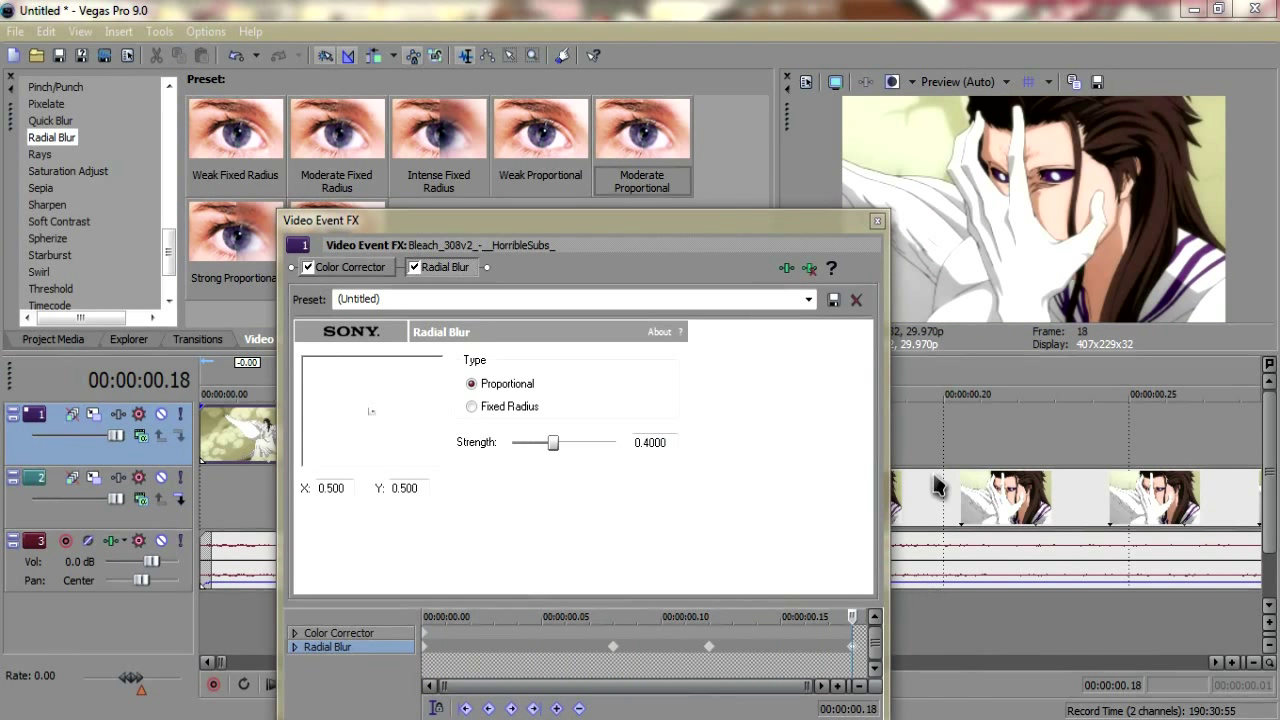
{"action": "left_click", "coordinate": [877, 221]}
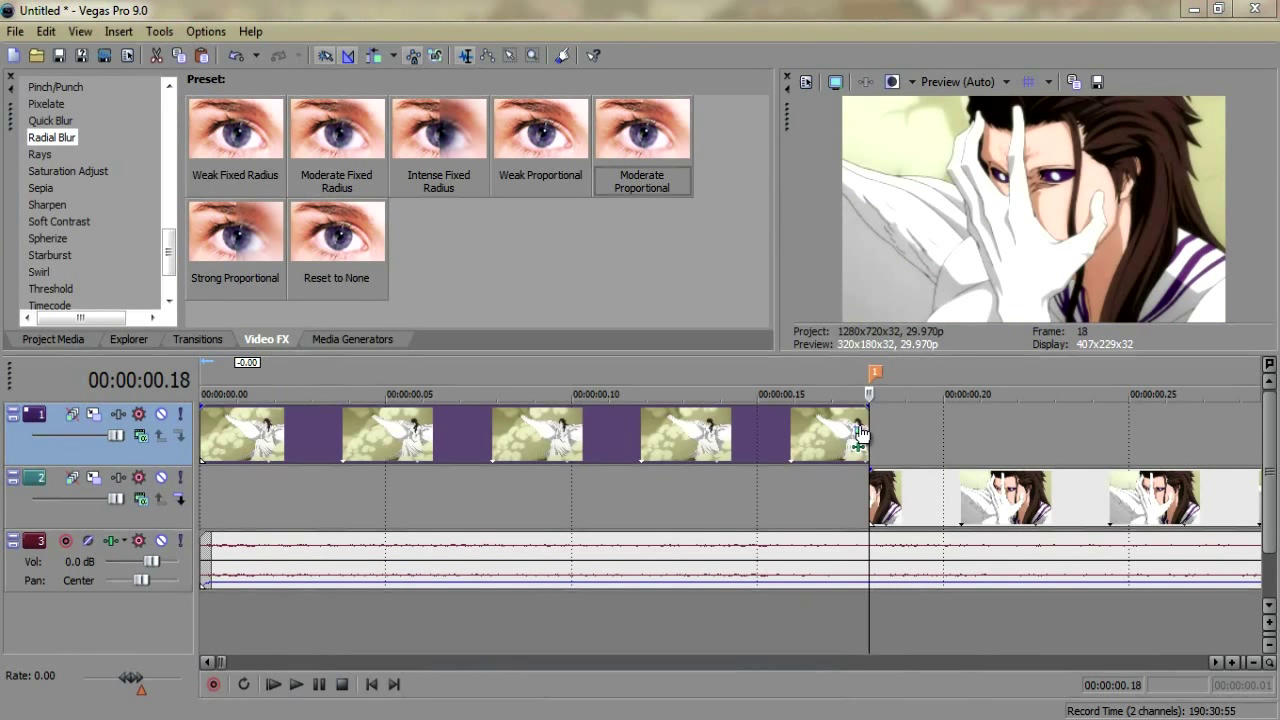
Add a pan/crop keyframe at 00:00:00.18 on the winged-figure clip with the crop frame shrunk to about 156 × 88 around the figure's face
{"action": "left_click", "coordinate": [858, 430]}
{"action": "left_click_drag", "start_coordinate": [869, 603], "coordinate": [716, 591]}
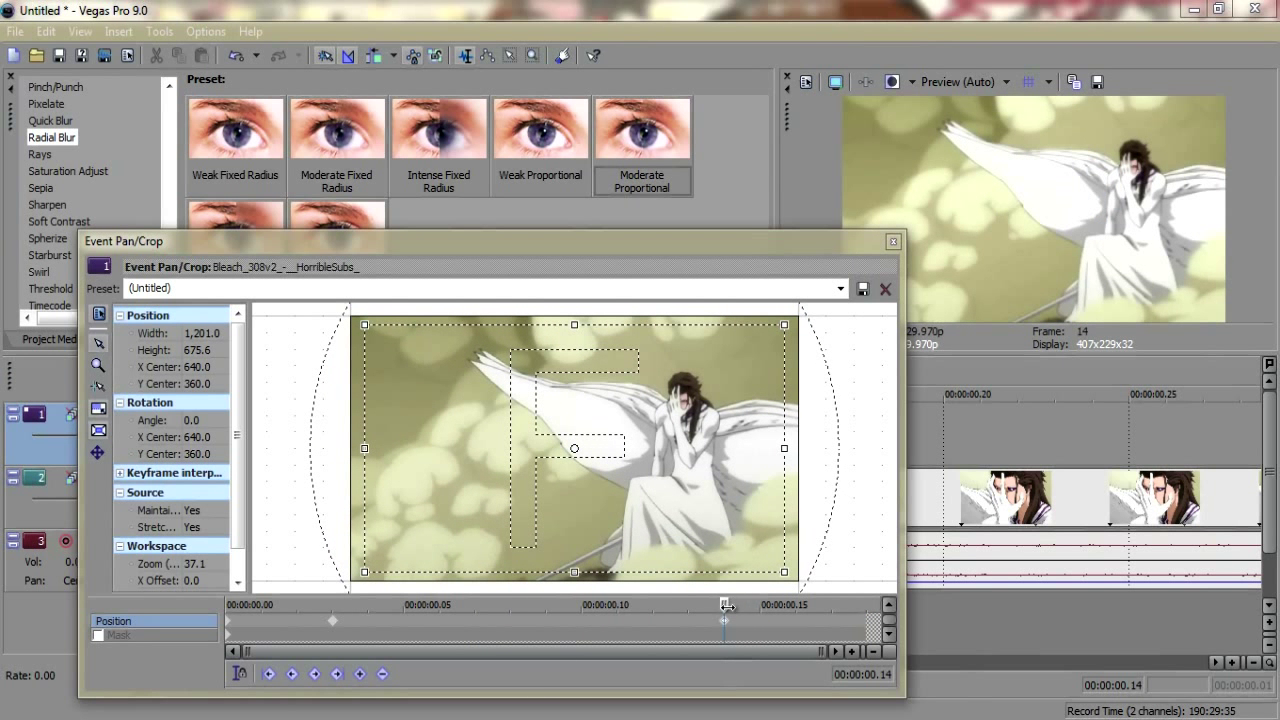
{"action": "left_click_drag", "start_coordinate": [726, 605], "coordinate": [855, 608]}
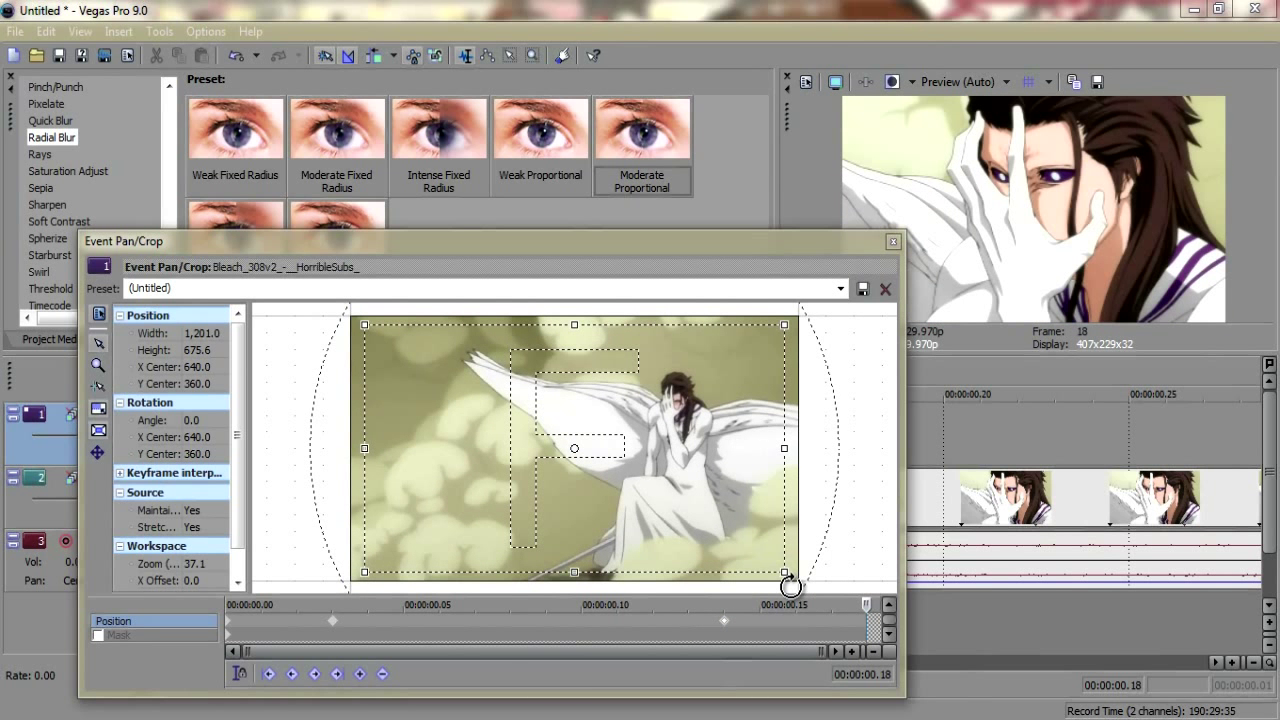
{"action": "left_click_drag", "start_coordinate": [786, 574], "coordinate": [705, 381]}
{"action": "left_click", "coordinate": [892, 243]}
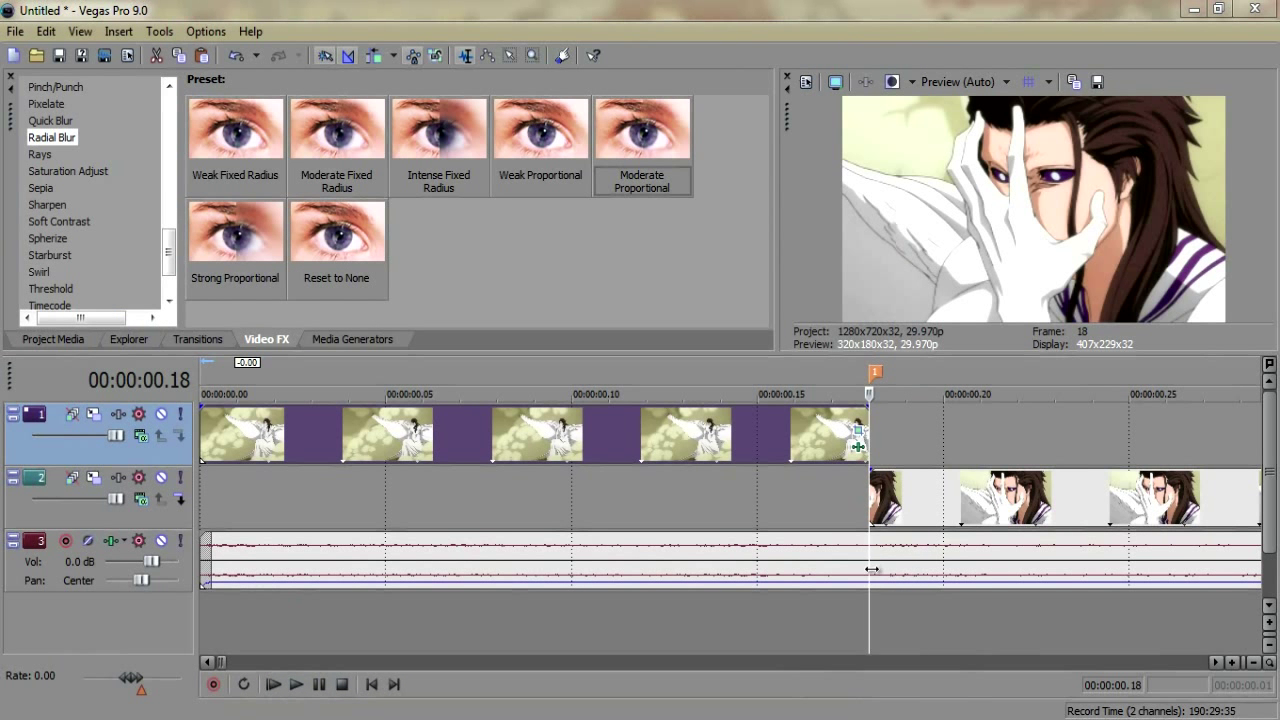
Shrink the pan/crop frame at the start of the face close-up clip on track 2 to about 1,081 × 608 around its centre
{"action": "mouse_move", "coordinate": [872, 569]}
{"action": "left_mouse_down"}
{"action": "mouse_move", "coordinate": [540, 540]}
{"action": "mouse_move", "coordinate": [905, 499]}
{"action": "mouse_move", "coordinate": [240, 509]}
{"action": "mouse_move", "coordinate": [608, 473]}
{"action": "mouse_move", "coordinate": [1120, 480]}
{"action": "mouse_move", "coordinate": [620, 446]}
{"action": "mouse_move", "coordinate": [682, 460]}
{"action": "mouse_move", "coordinate": [533, 470]}
{"action": "left_mouse_up"}
{"action": "scroll", "coordinate": [613, 478], "scroll_direction": "down", "scroll_amount": 3}
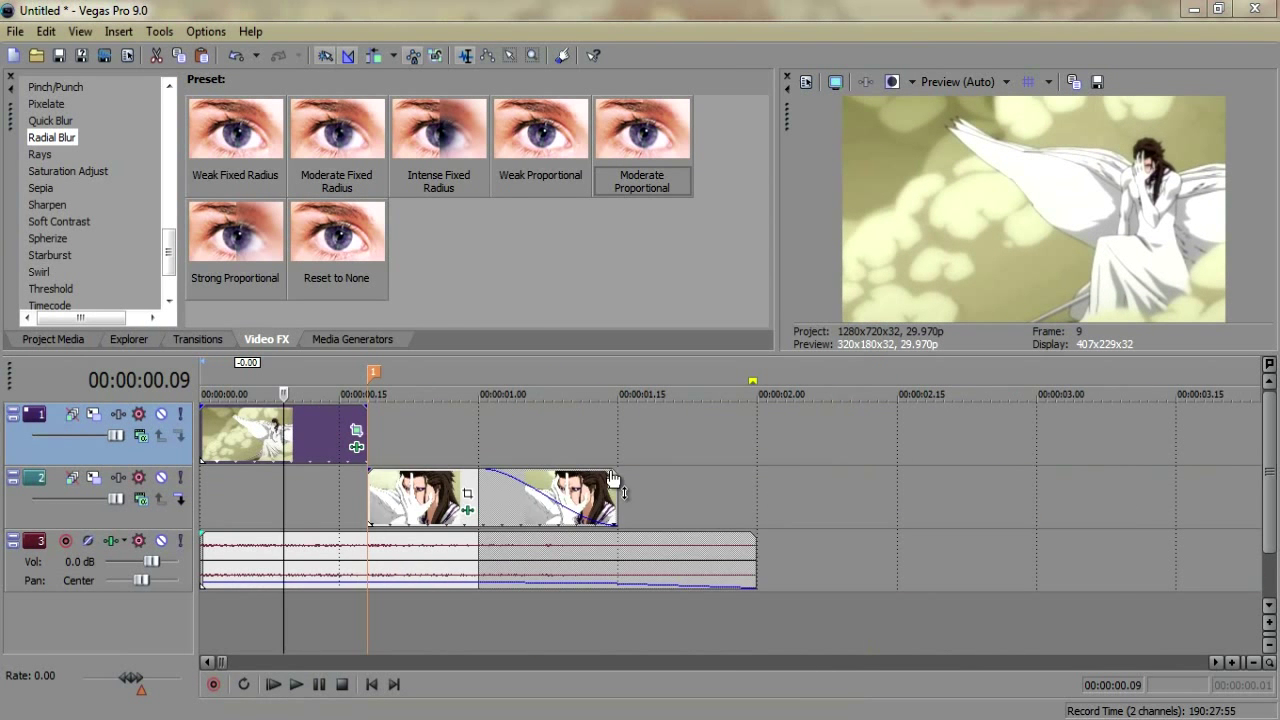
{"action": "left_click", "coordinate": [274, 437]}
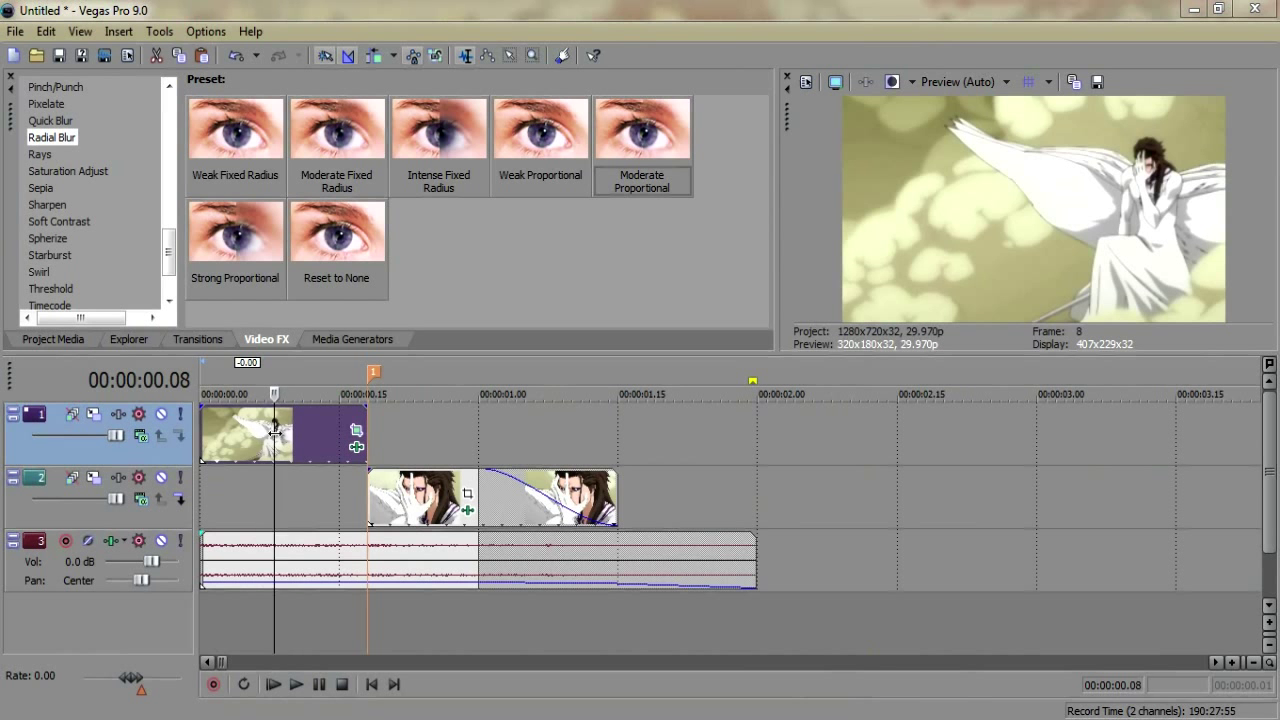
{"action": "left_click_drag", "start_coordinate": [274, 432], "coordinate": [394, 452]}
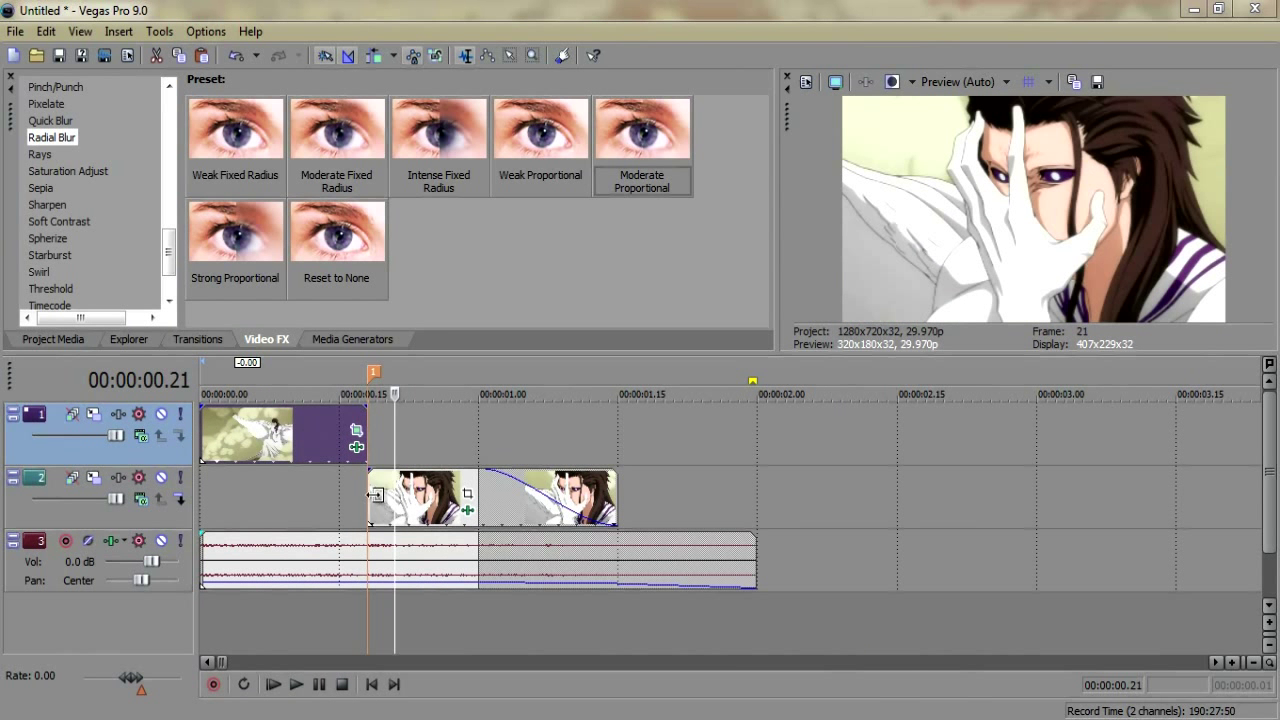
{"action": "left_click", "coordinate": [372, 494]}
{"action": "left_click", "coordinate": [467, 493]}
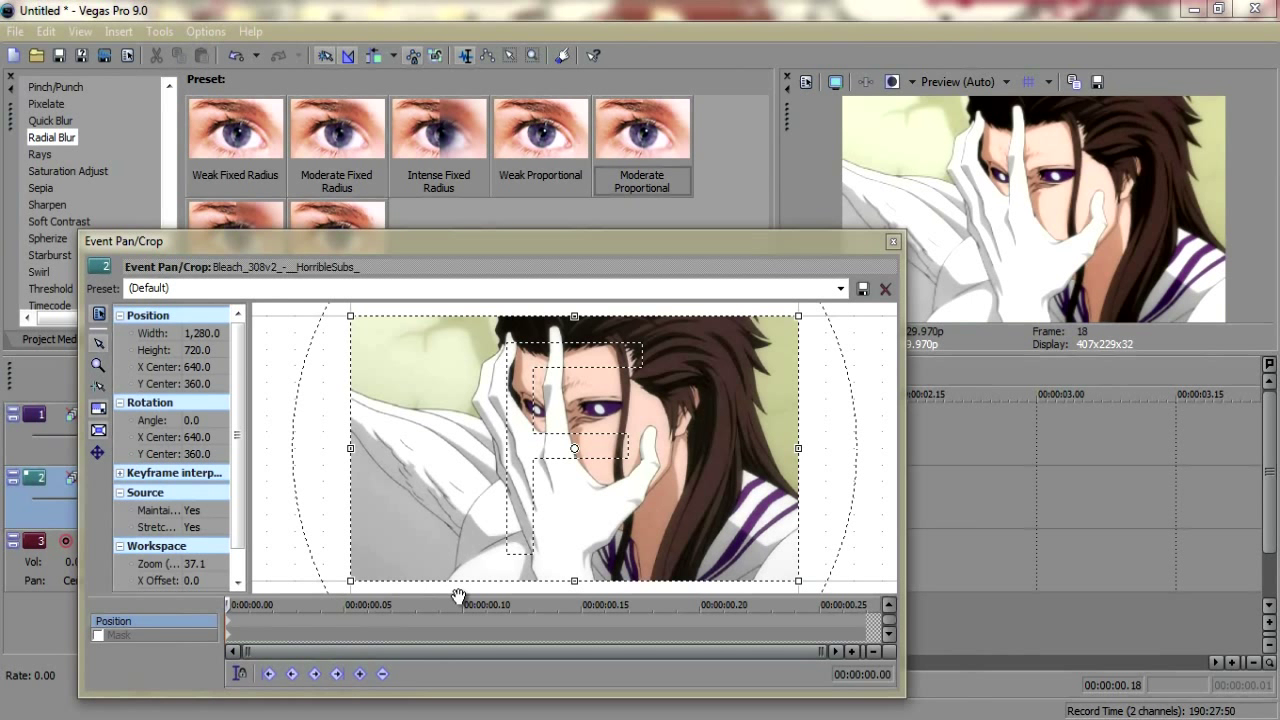
{"action": "left_click_drag", "start_coordinate": [350, 586], "coordinate": [390, 561]}
Add centred pan/crop keyframes to the close-up clip at 00:00:00.06, about 1,183 × 665, and at 00:00:00.27, about 1,237 × 696
{"action": "left_click_drag", "start_coordinate": [228, 602], "coordinate": [340, 591]}
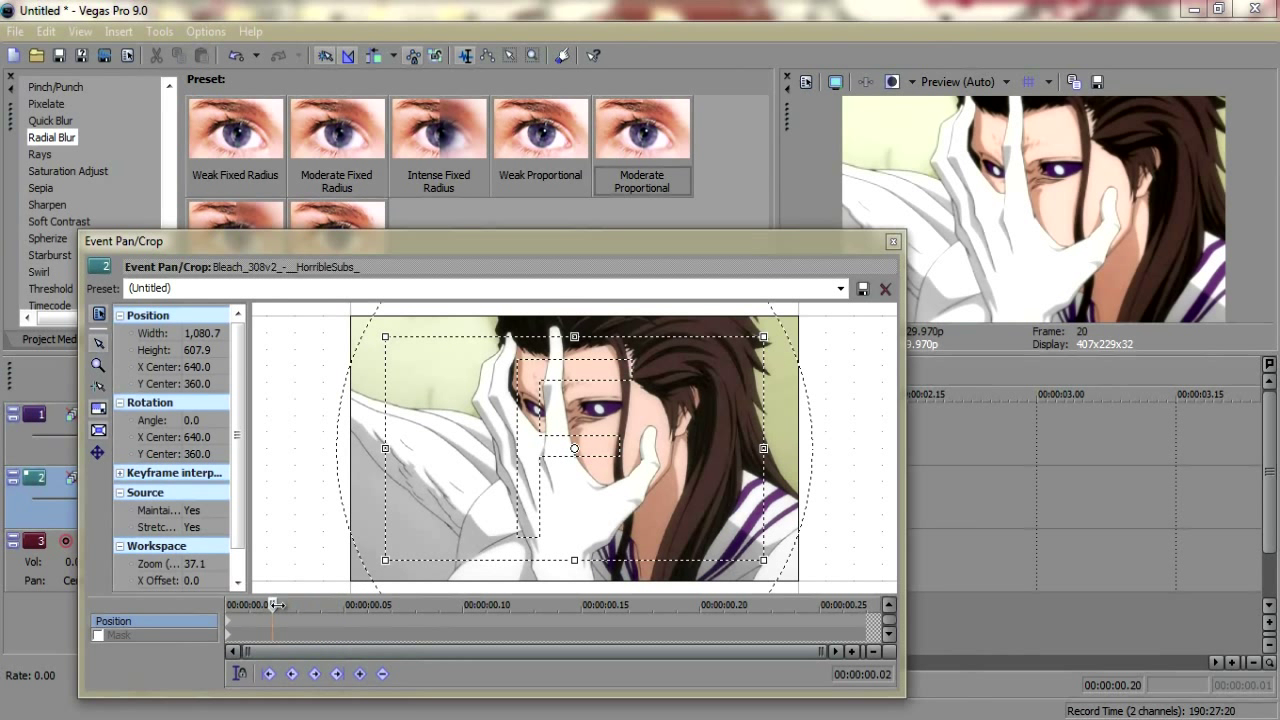
{"action": "left_click_drag", "start_coordinate": [343, 603], "coordinate": [368, 603]}
{"action": "left_click_drag", "start_coordinate": [385, 560], "coordinate": [366, 574]}
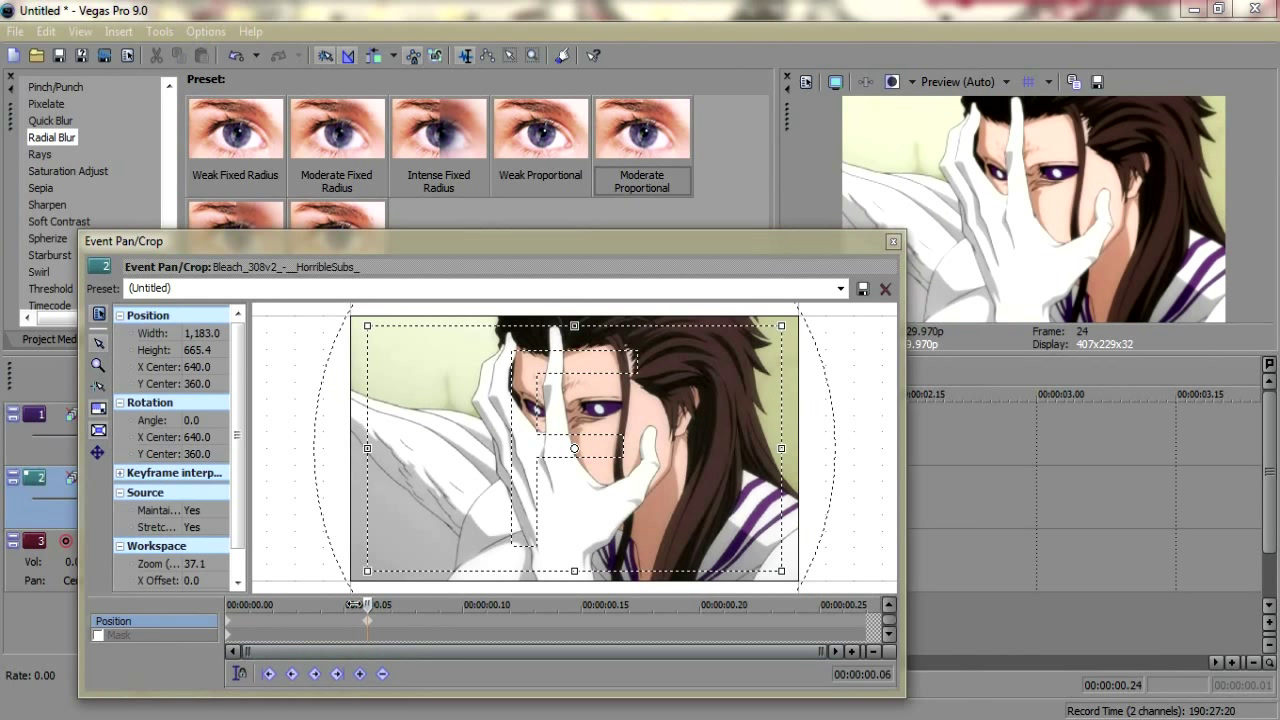
{"action": "key", "text": "space"}
{"action": "left_click_drag", "start_coordinate": [784, 569], "coordinate": [793, 577]}
{"action": "left_click_drag", "start_coordinate": [862, 607], "coordinate": [884, 586]}
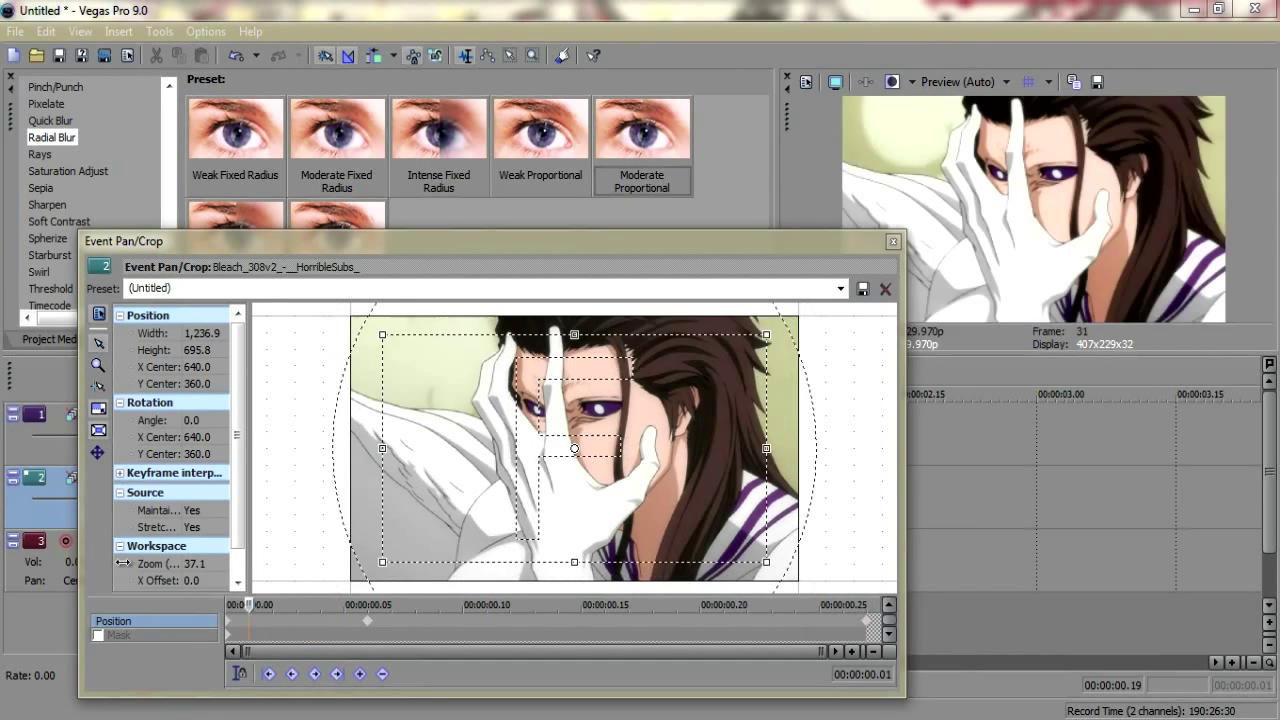
{"action": "left_click", "coordinate": [893, 244]}
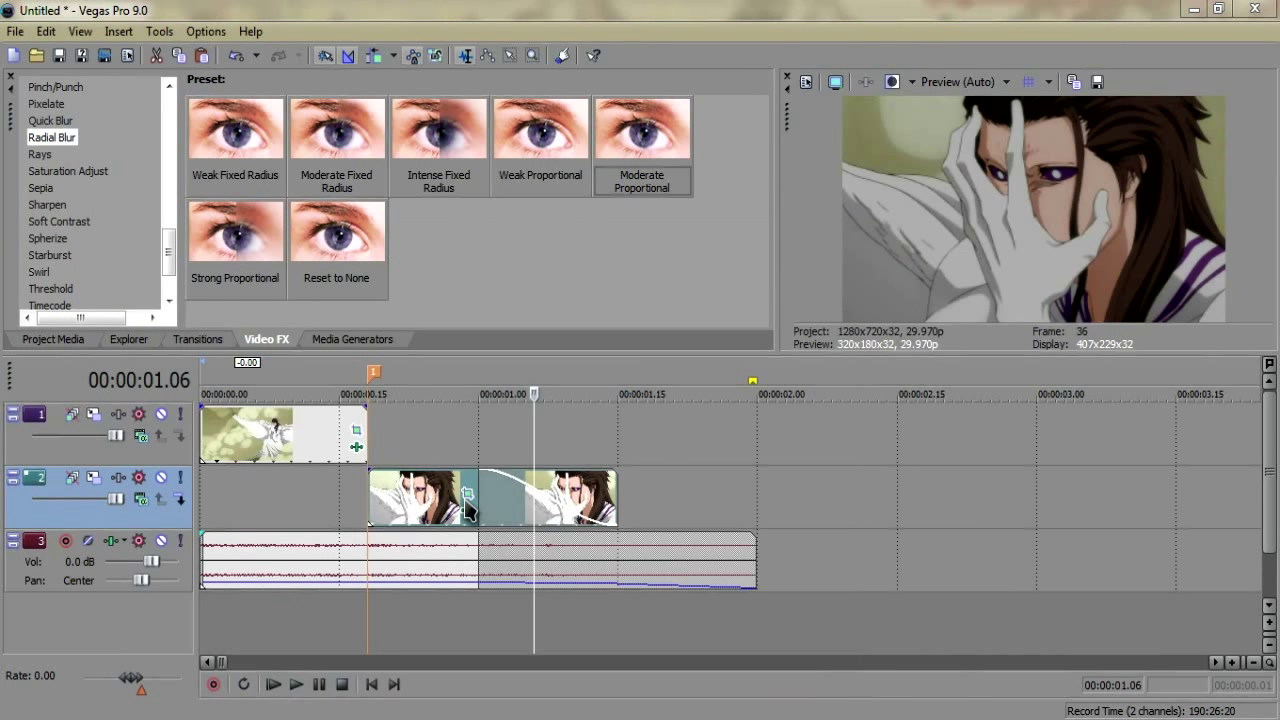
Apply Radial Blur with the Moderate Proportional preset to the close-up clip and set its strength to 0 at 00:00:00.10
{"action": "key", "text": "space"}
{"action": "left_click_drag", "start_coordinate": [343, 207], "coordinate": [626, 180]}
{"action": "left_click_drag", "start_coordinate": [394, 514], "coordinate": [395, 515]}
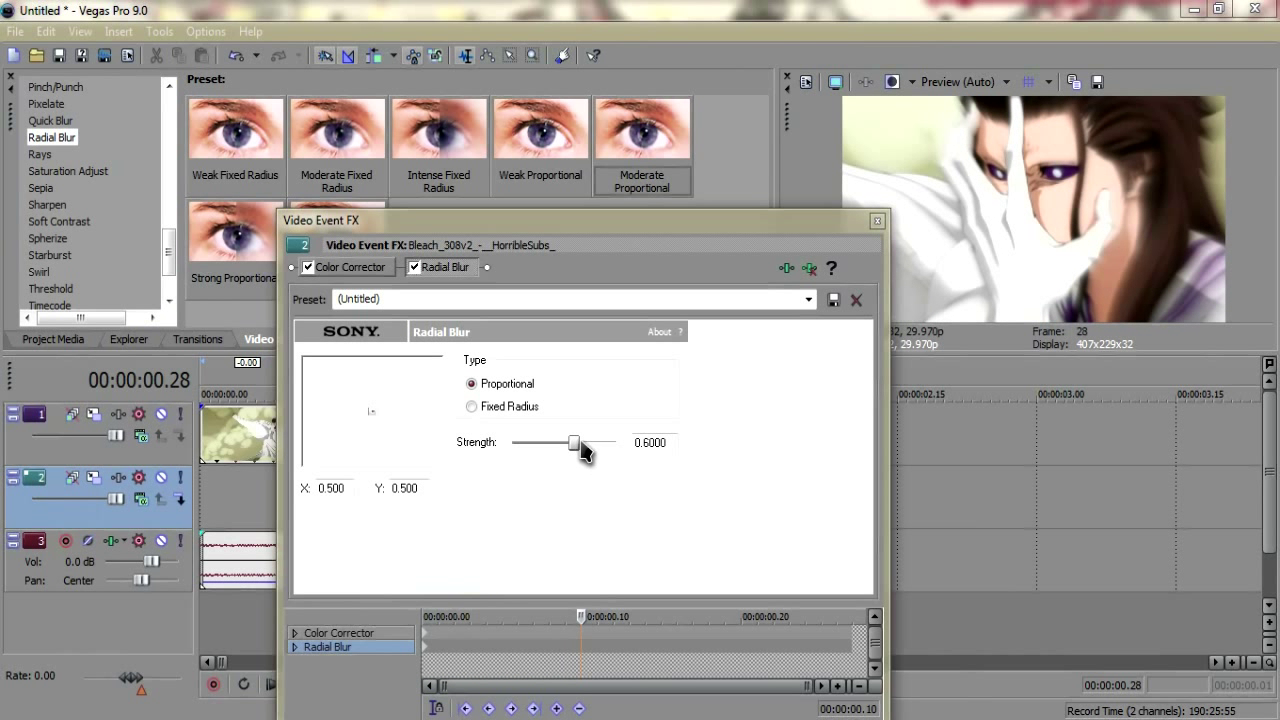
{"action": "left_click_drag", "start_coordinate": [574, 443], "coordinate": [328, 453]}
{"action": "left_click", "coordinate": [877, 220]}
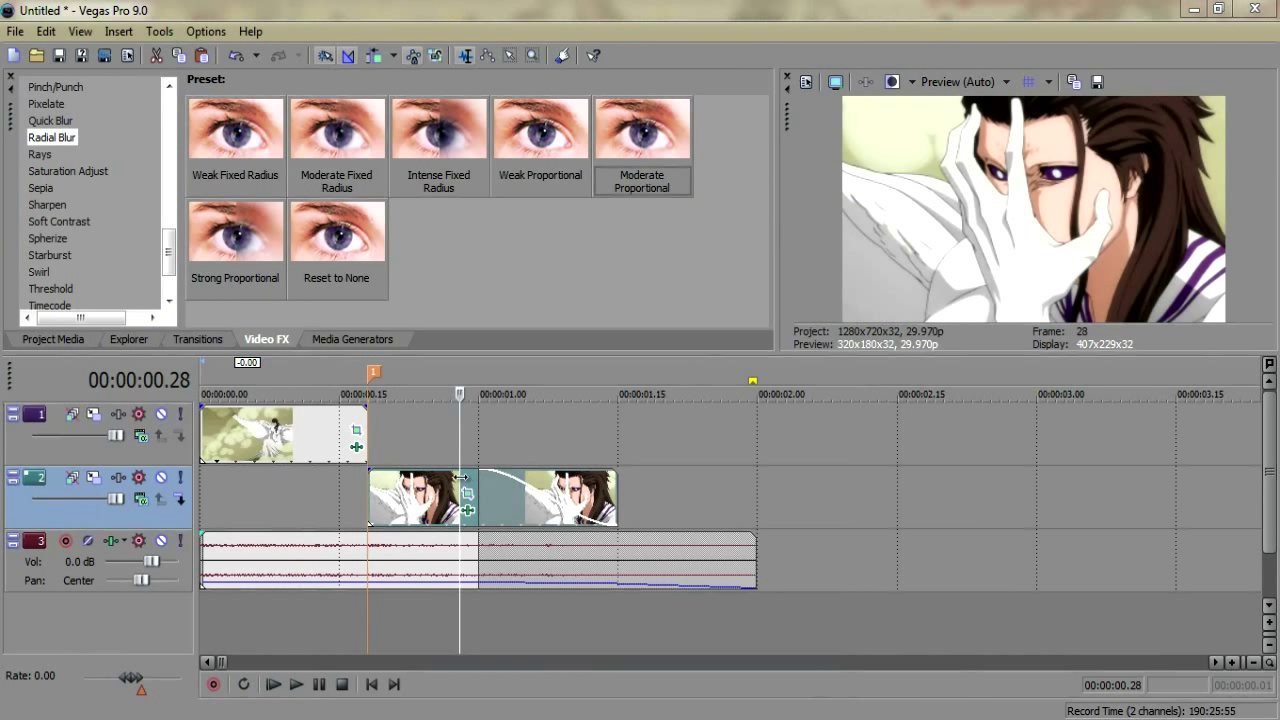
{"action": "mouse_move", "coordinate": [460, 477]}
{"action": "left_mouse_down"}
{"action": "mouse_move", "coordinate": [312, 483]}
{"action": "mouse_move", "coordinate": [434, 478]}
{"action": "mouse_move", "coordinate": [290, 478]}
{"action": "mouse_move", "coordinate": [418, 465]}
{"action": "mouse_move", "coordinate": [285, 467]}
{"action": "mouse_move", "coordinate": [479, 466]}
{"action": "mouse_move", "coordinate": [257, 466]}
{"action": "mouse_move", "coordinate": [490, 466]}
{"action": "mouse_move", "coordinate": [324, 476]}
{"action": "mouse_move", "coordinate": [460, 476]}
{"action": "left_mouse_up"}
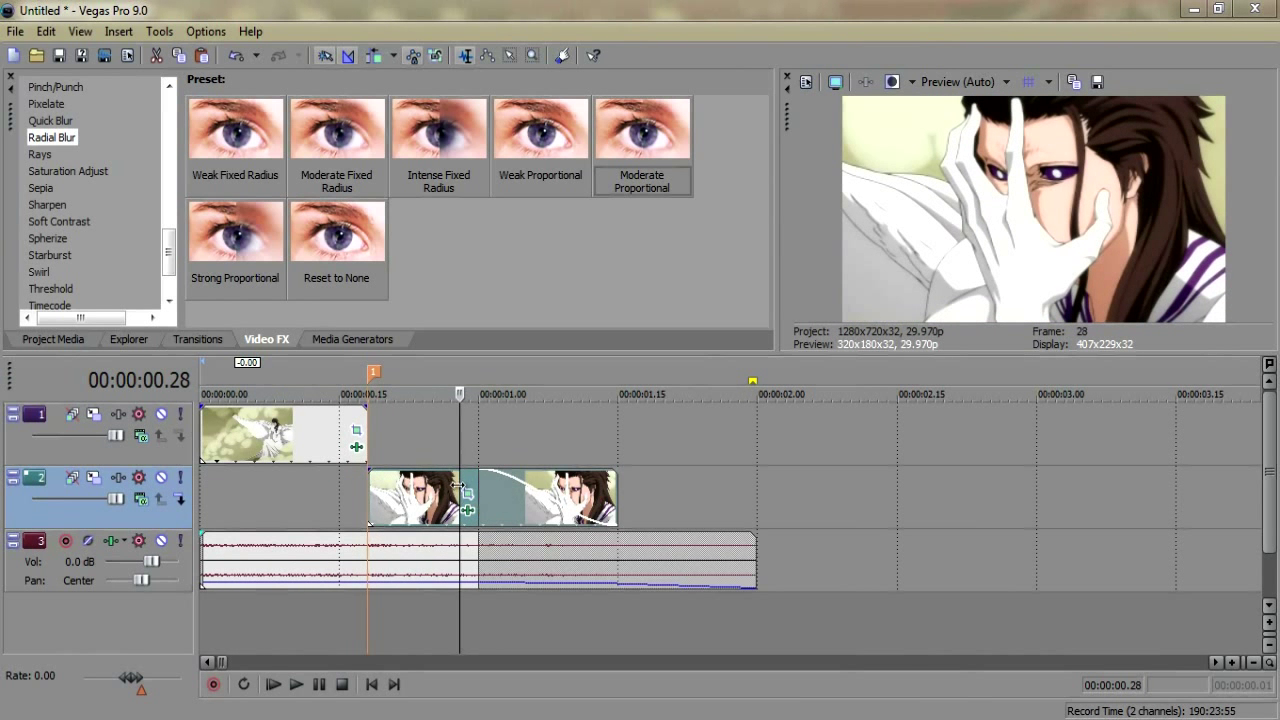
Set all pan/crop keyframes of the close-up clip on track 2 to Smooth interpolation and close the pan/crop settings
{"action": "left_click", "coordinate": [466, 492]}
{"action": "left_click", "coordinate": [245, 632]}
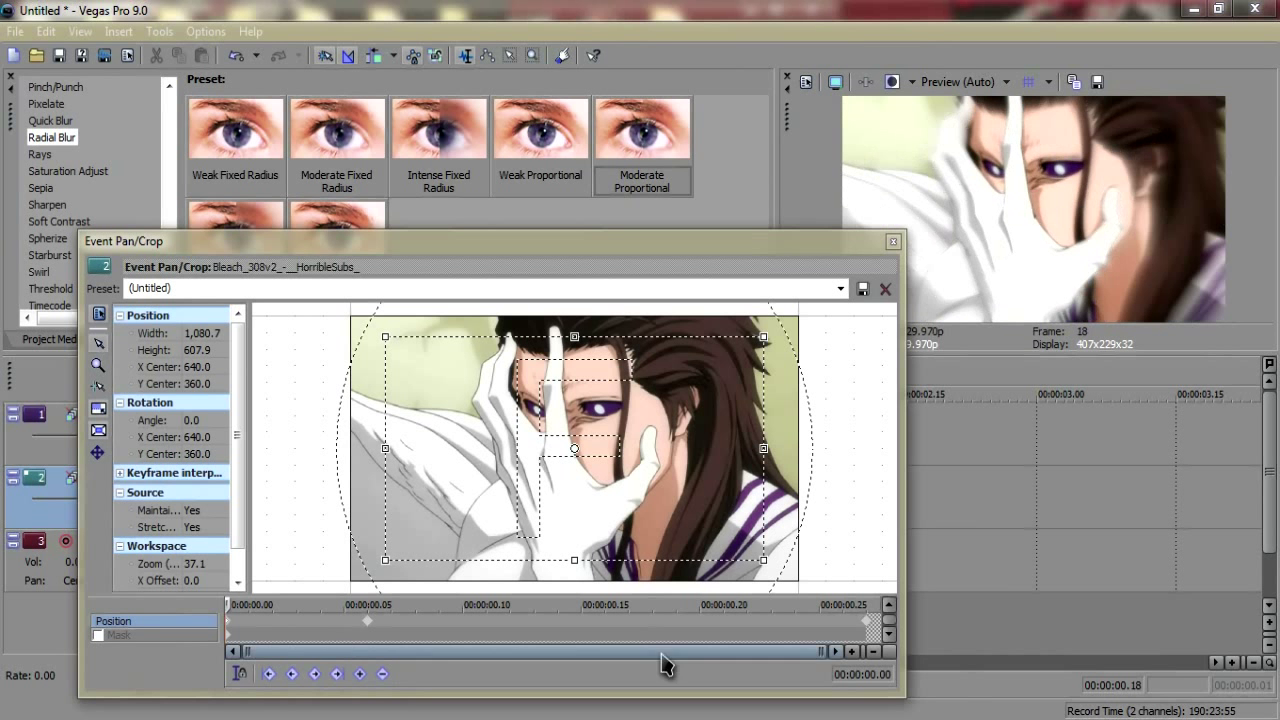
{"action": "left_click", "coordinate": [868, 623]}
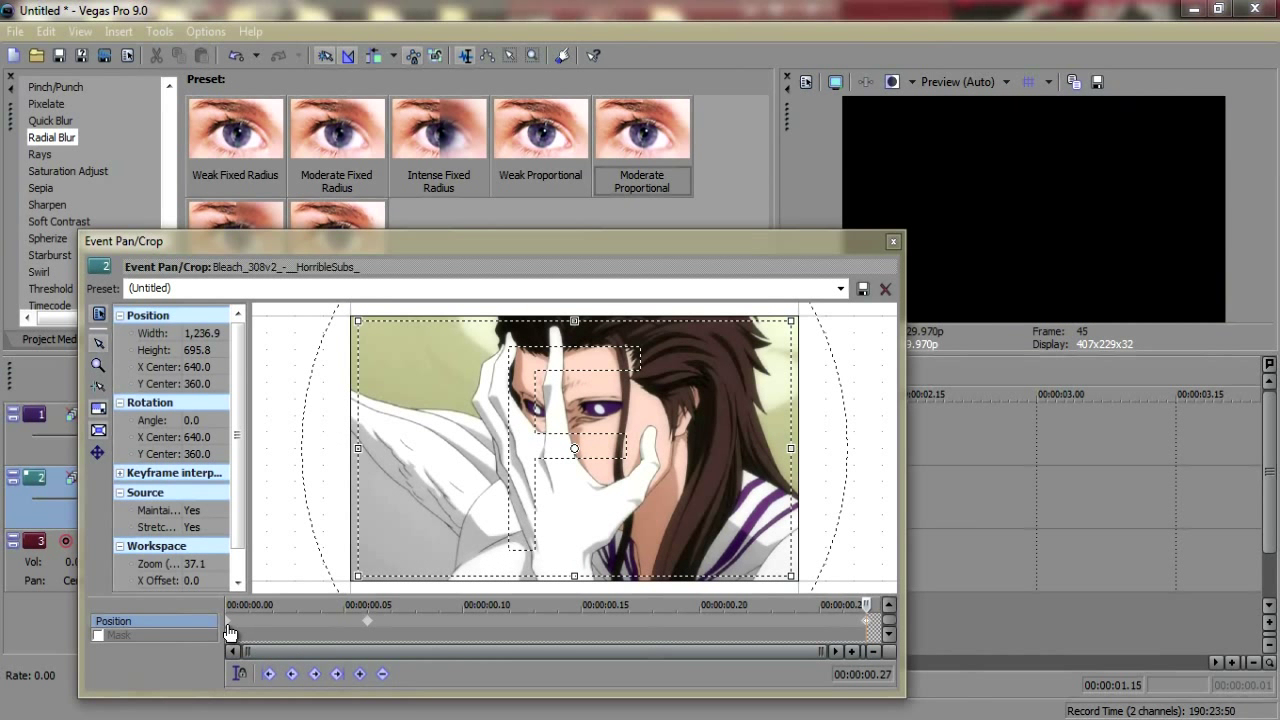
{"action": "right_click", "coordinate": [232, 630]}
{"action": "left_click", "coordinate": [290, 549]}
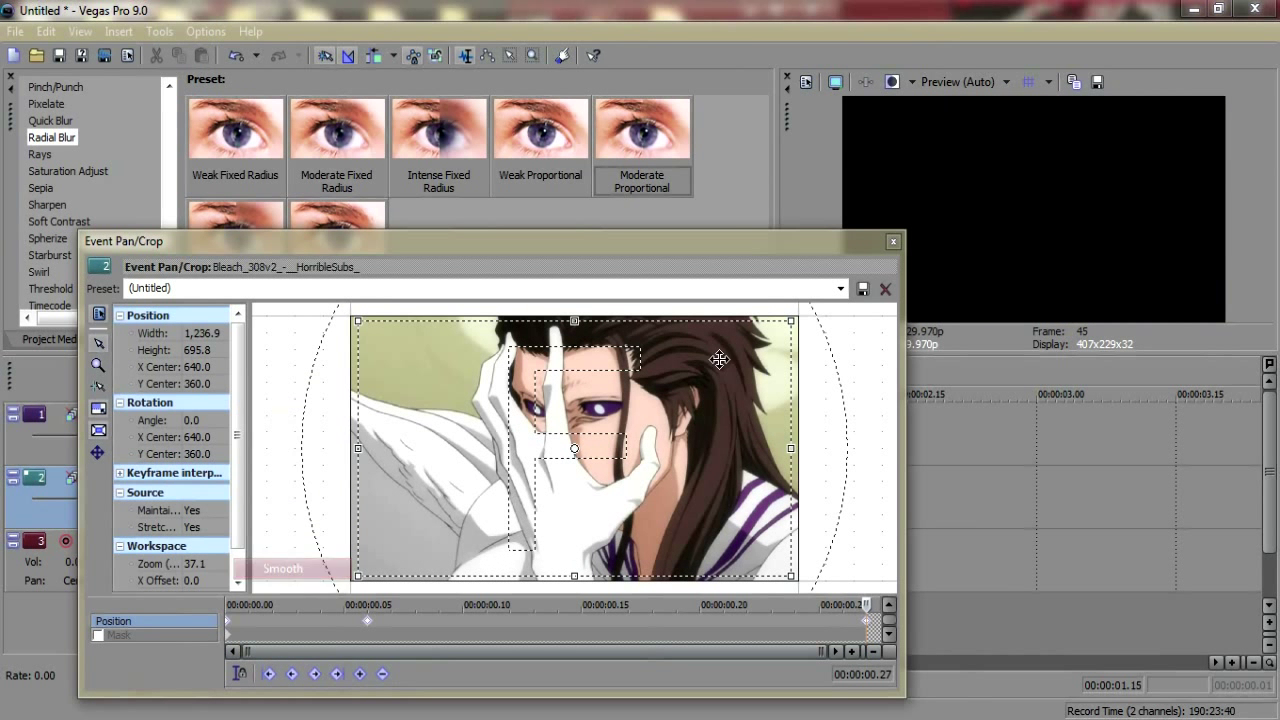
{"action": "left_click", "coordinate": [893, 241]}
Set all pan/crop keyframes of the winged-figure clip on track 1 to Smooth interpolation, close the settings and play back the sequence
{"action": "left_click", "coordinate": [285, 440]}
{"action": "left_click", "coordinate": [351, 437]}
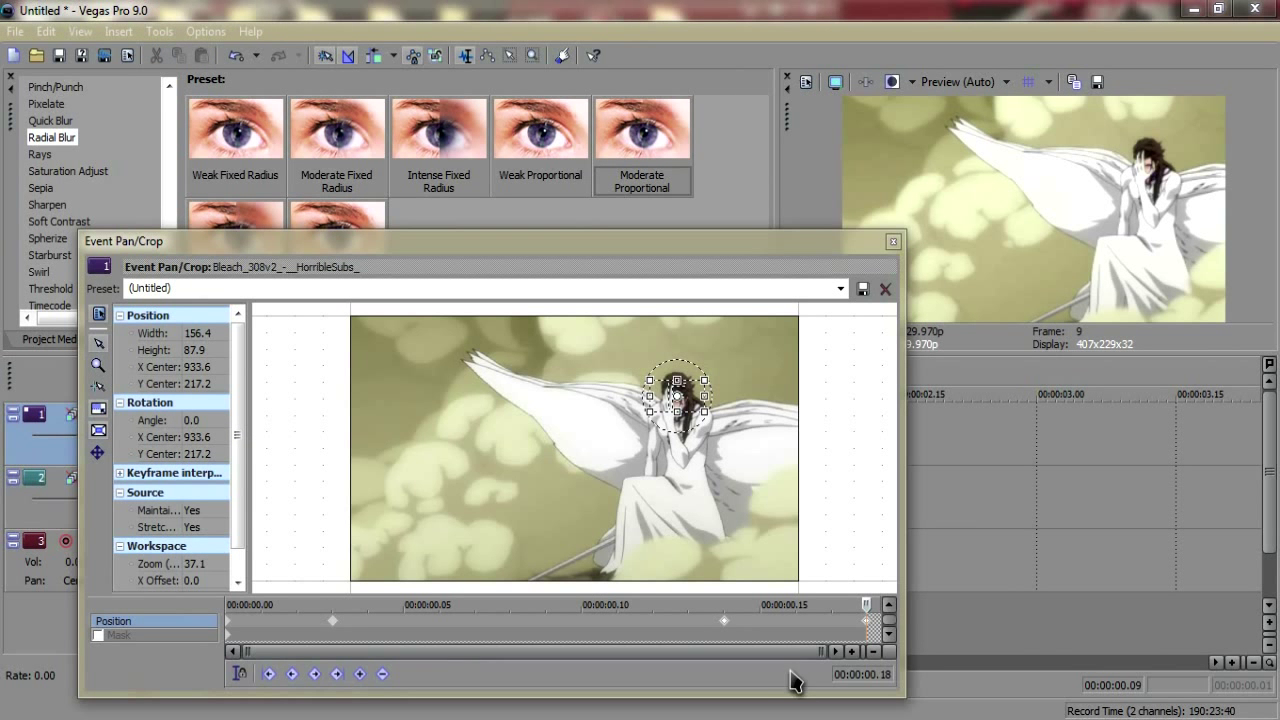
{"action": "right_click", "coordinate": [232, 628]}
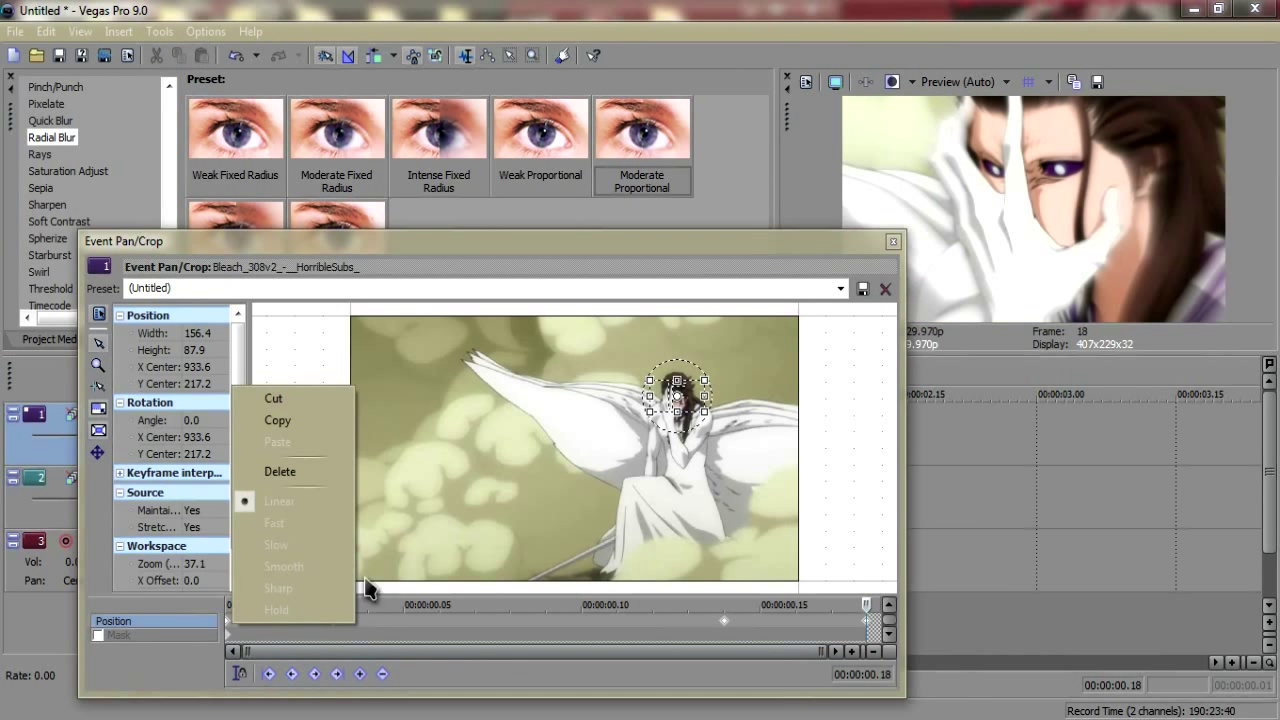
{"action": "left_click", "coordinate": [868, 620]}
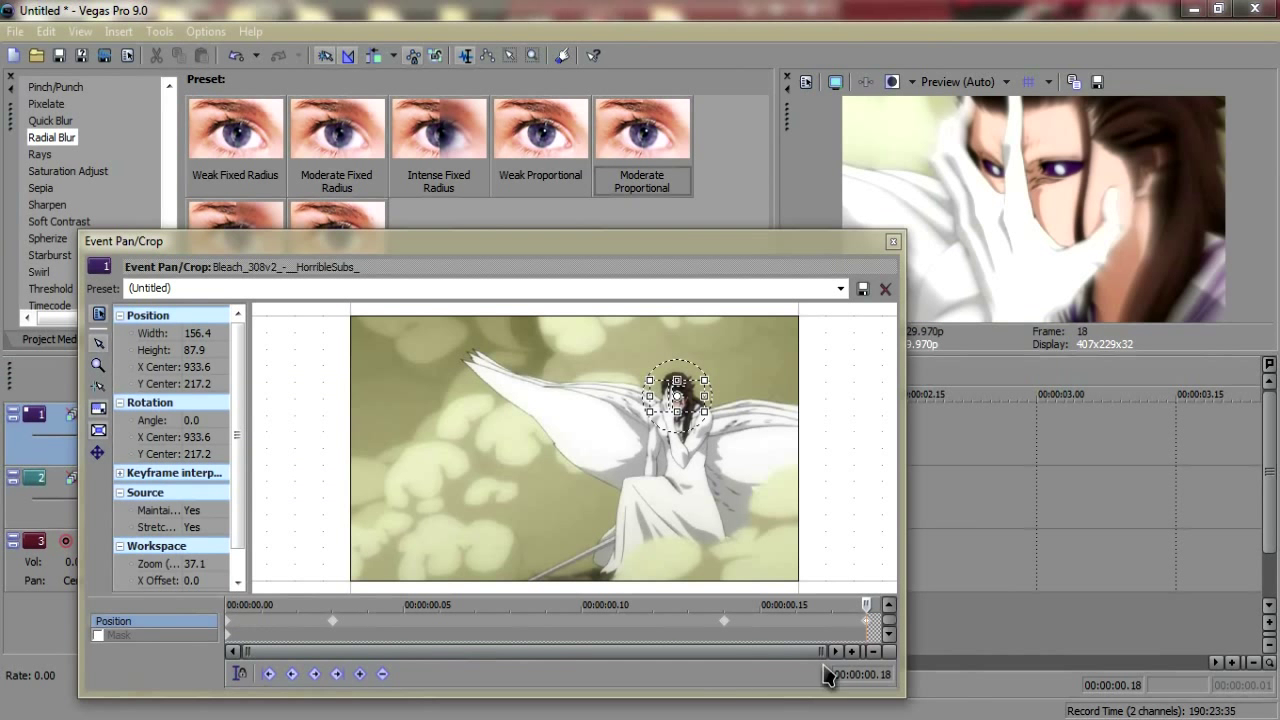
{"action": "right_click", "coordinate": [228, 628]}
{"action": "left_click", "coordinate": [294, 590]}
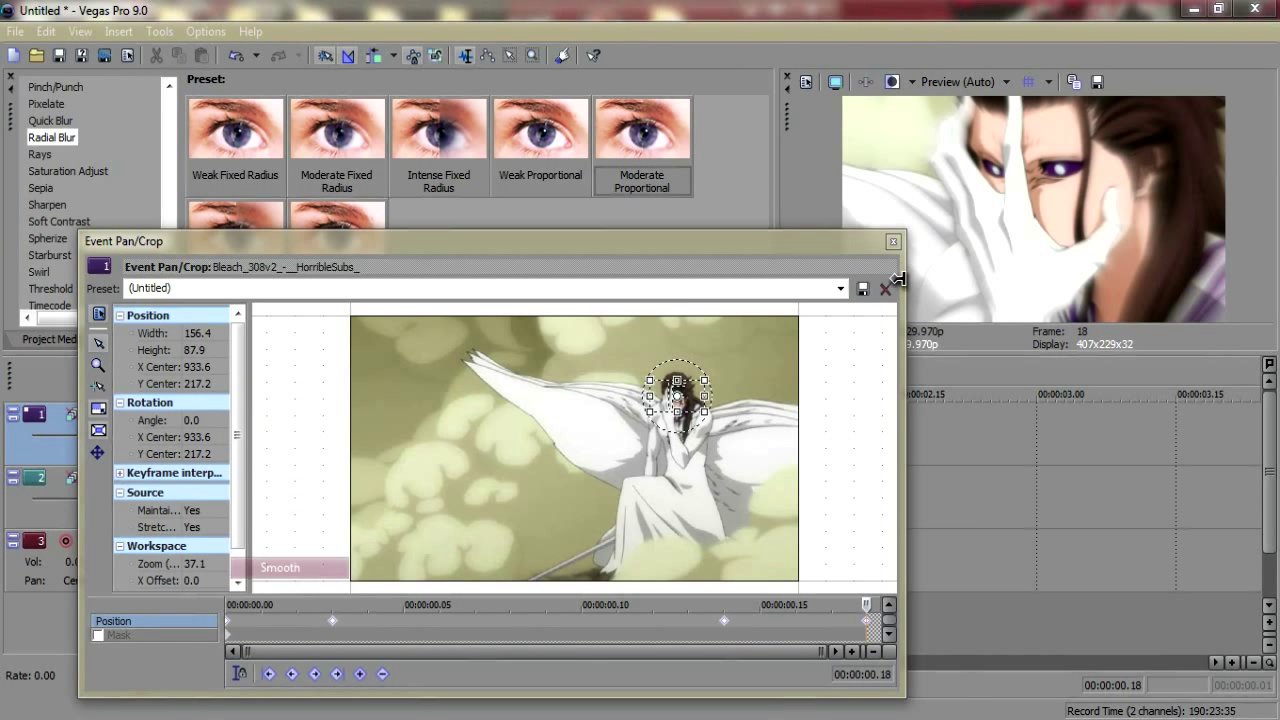
{"action": "left_click", "coordinate": [893, 241]}
{"action": "key", "text": "space"}
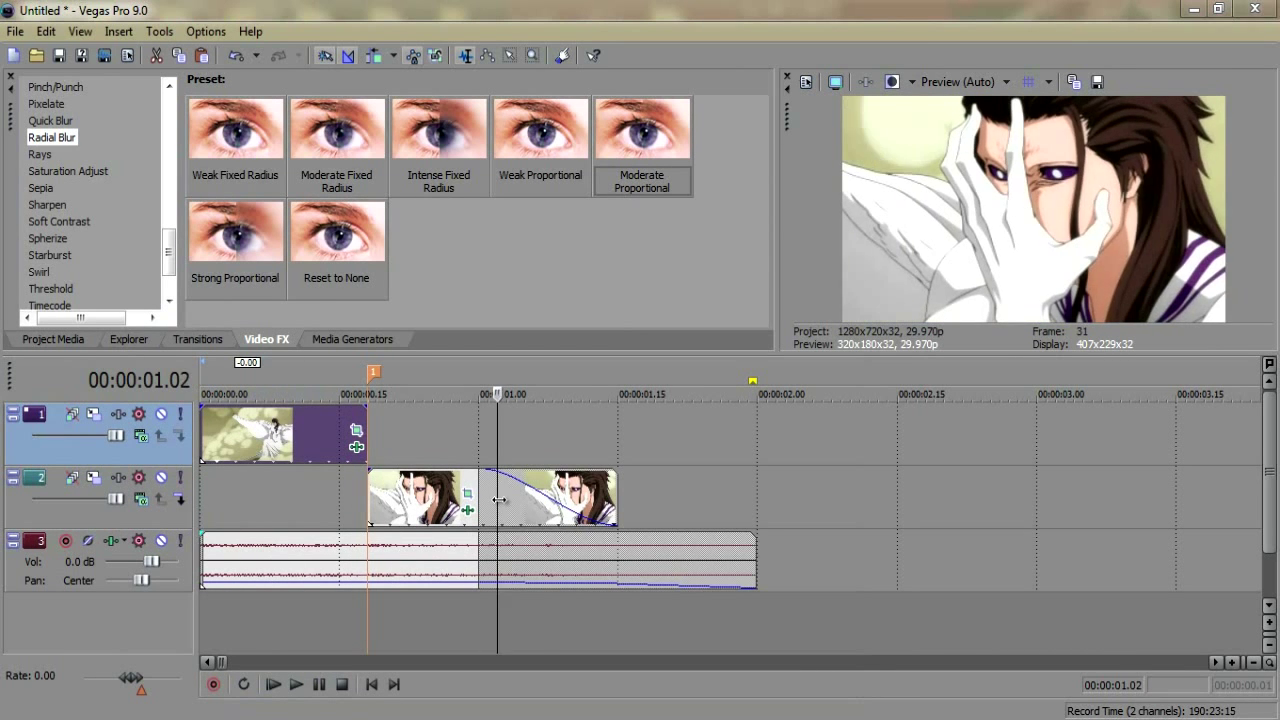
{"action": "key", "text": "space"}
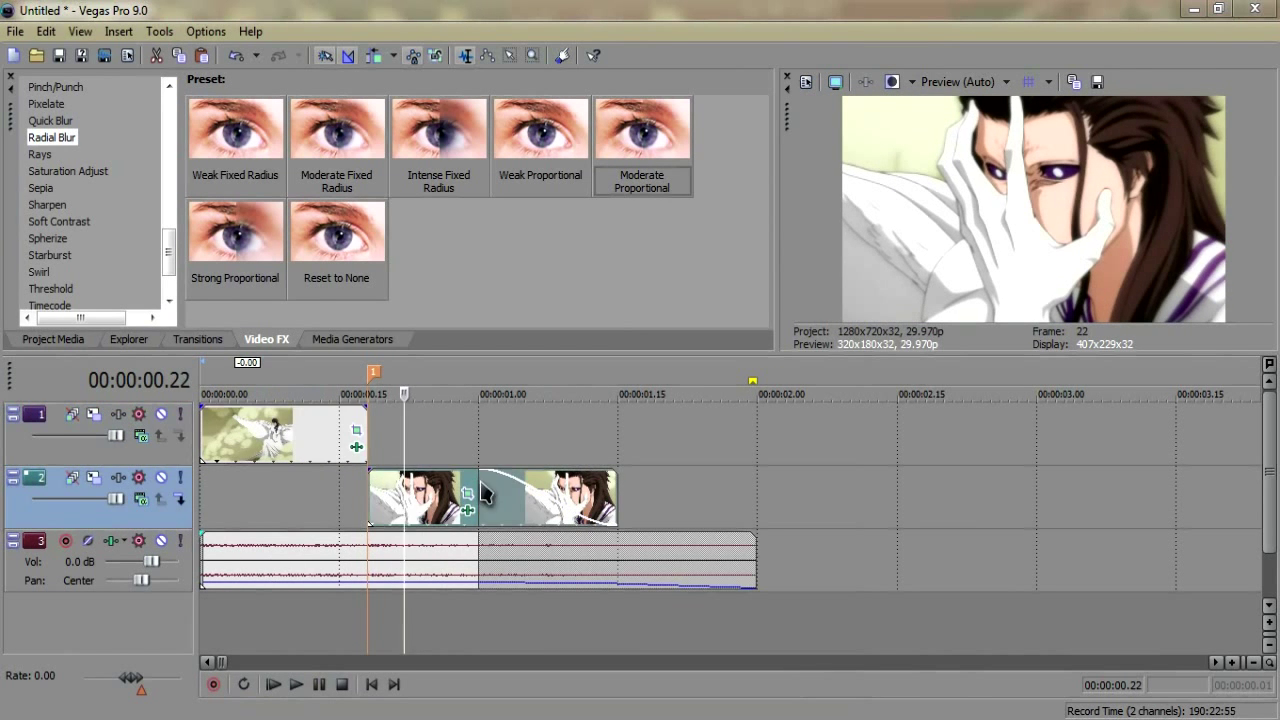
Add pan/crop rotation keyframes to the track 2 close-up clip: about -2.2° at 00:00:00.02, 0.9° at 00:00:00.04 and 0.1° at 00:00:00.08
{"action": "left_click", "coordinate": [467, 493]}
{"action": "left_click", "coordinate": [232, 630]}
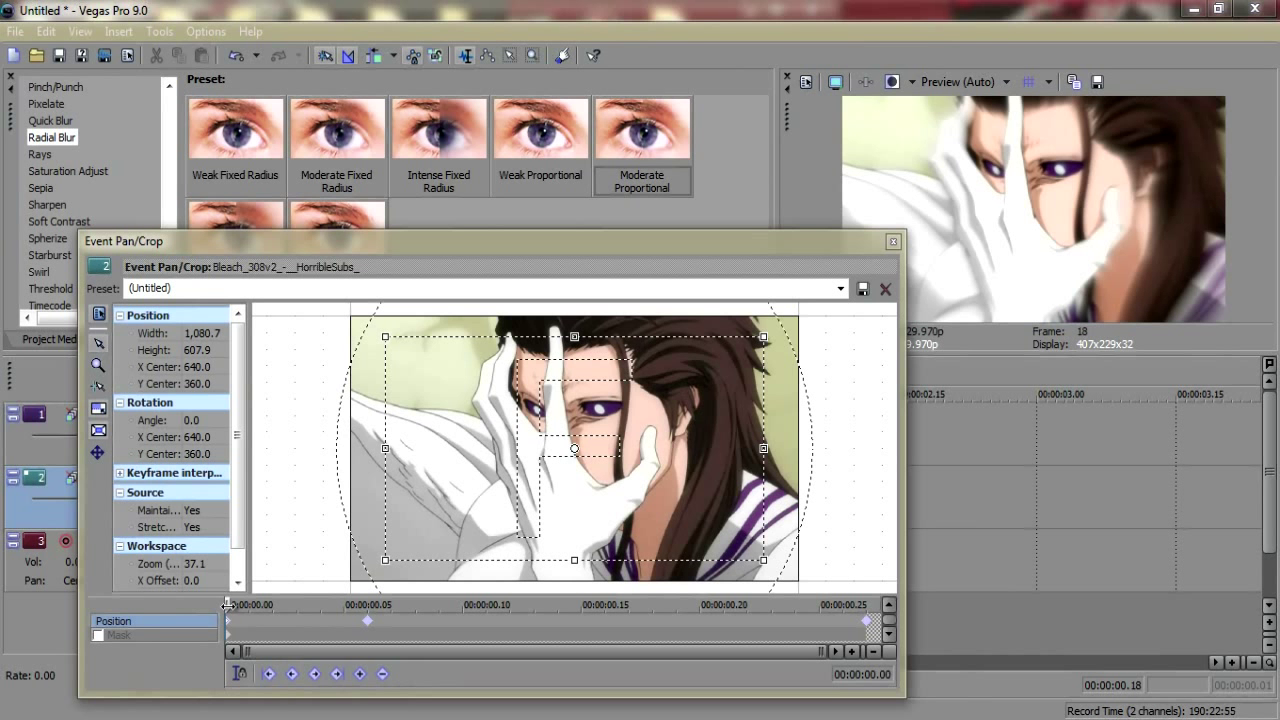
{"action": "left_click_drag", "start_coordinate": [228, 604], "coordinate": [272, 604]}
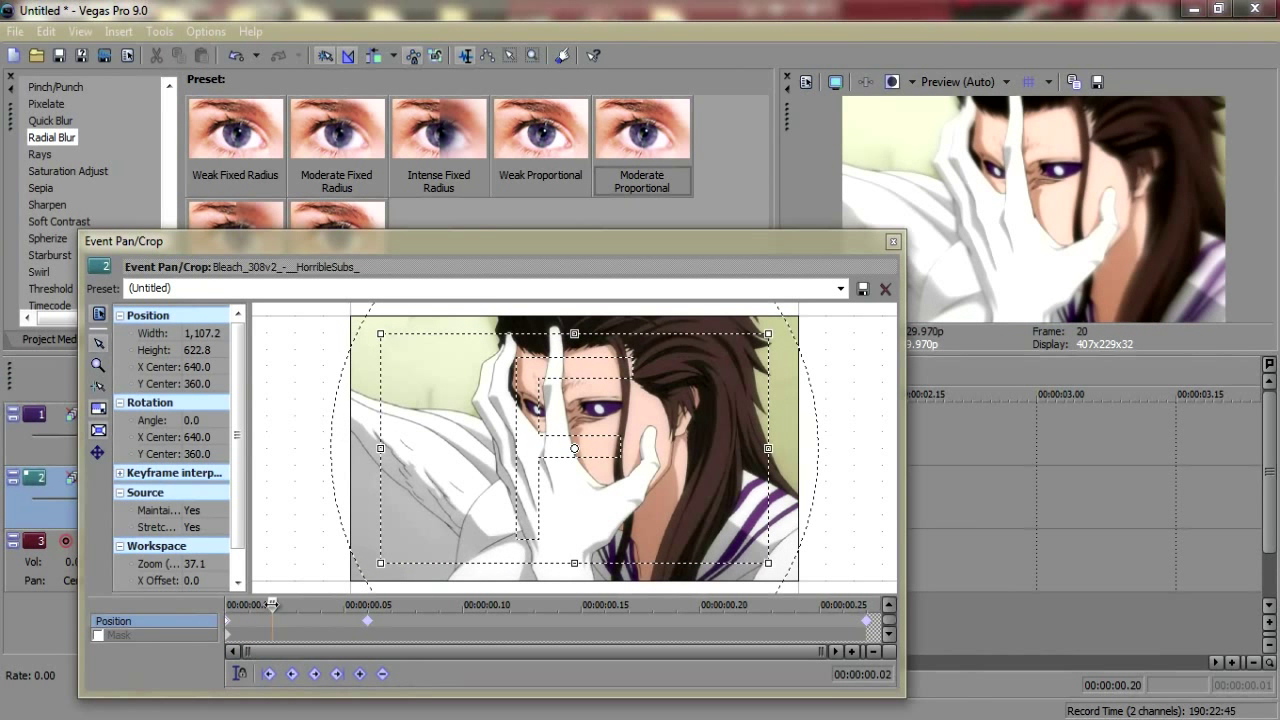
{"action": "left_click_drag", "start_coordinate": [450, 585], "coordinate": [458, 586]}
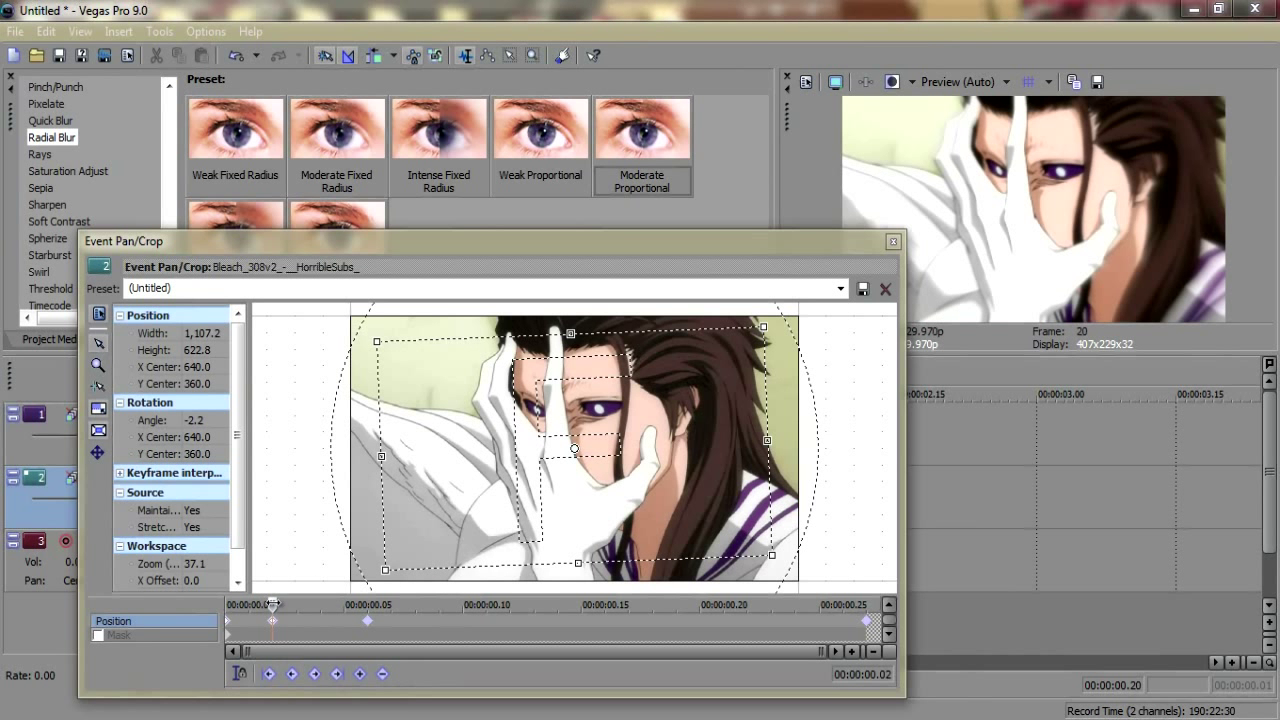
{"action": "left_click_drag", "start_coordinate": [272, 604], "coordinate": [323, 604]}
{"action": "left_click_drag", "start_coordinate": [447, 587], "coordinate": [429, 588]}
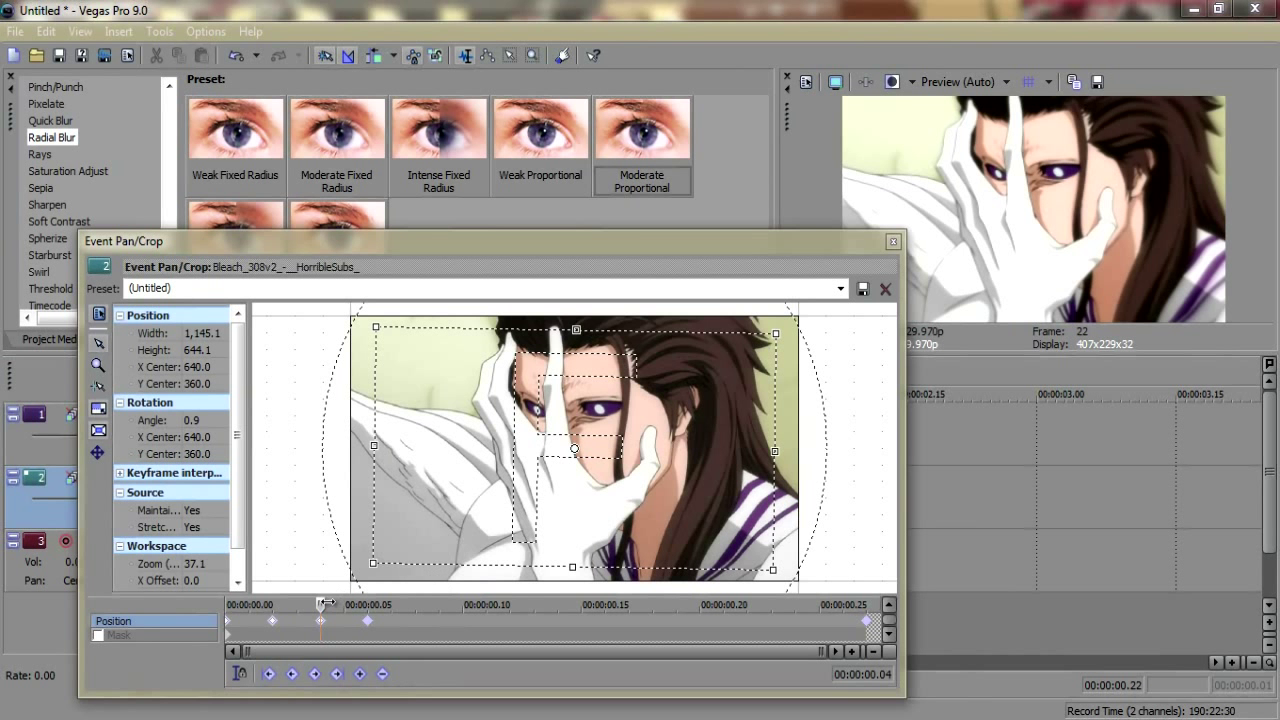
{"action": "left_click_drag", "start_coordinate": [325, 604], "coordinate": [367, 604]}
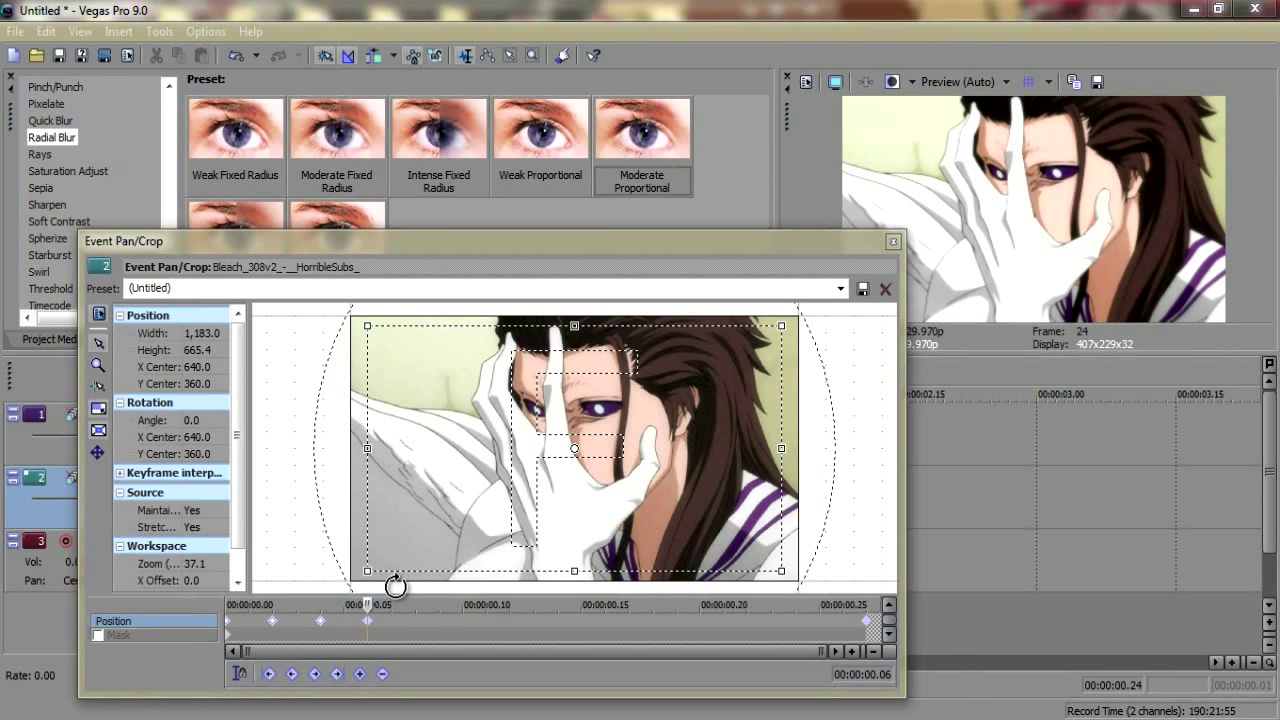
{"action": "mouse_move", "coordinate": [395, 586]}
{"action": "left_mouse_down"}
{"action": "mouse_move", "coordinate": [413, 604]}
{"action": "mouse_move", "coordinate": [436, 583]}
{"action": "mouse_move", "coordinate": [400, 602]}
{"action": "mouse_move", "coordinate": [305, 595]}
{"action": "mouse_move", "coordinate": [432, 604]}
{"action": "mouse_move", "coordinate": [407, 605]}
{"action": "left_mouse_up"}
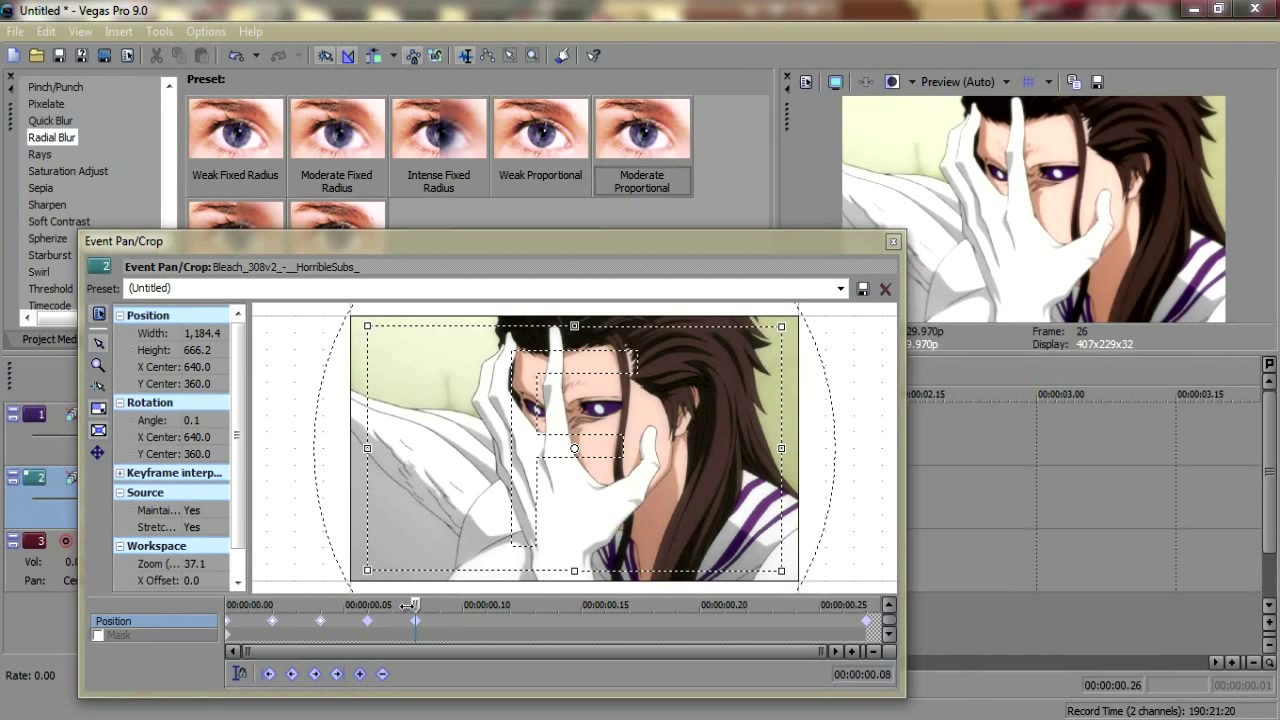
Add shake keyframes at 00:00:00.11, 00:00:00.14 and 00:00:00.17, nudging the crop frame right, left, then down to Y center about 368
{"action": "key", "text": "Right"}
{"action": "key", "text": "Right"}
{"action": "key", "text": "Right"}
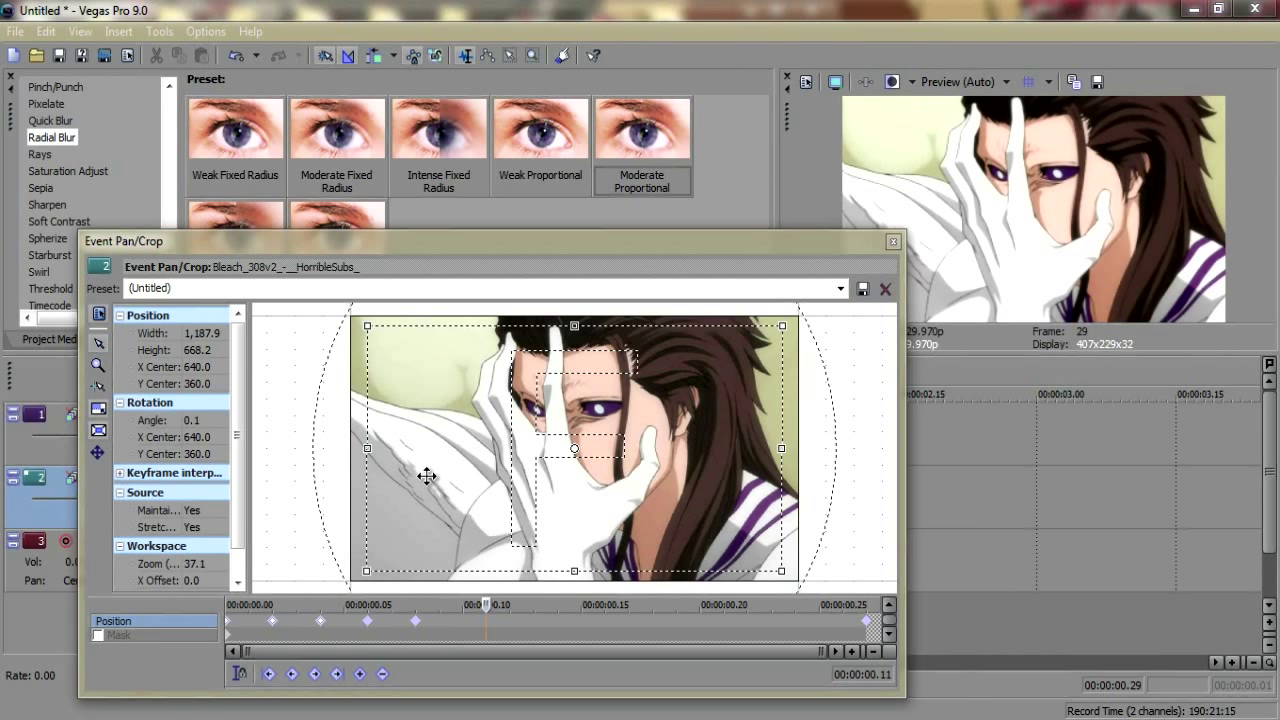
{"action": "left_click_drag", "start_coordinate": [426, 476], "coordinate": [429, 476]}
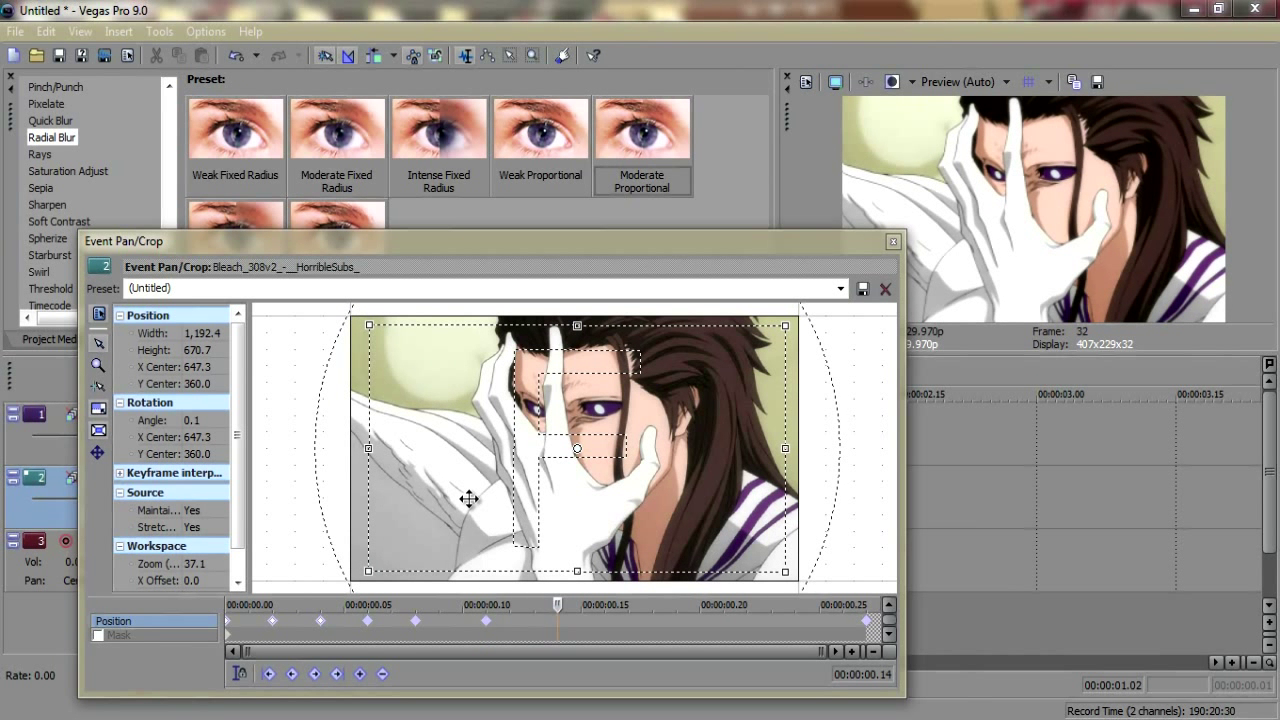
{"action": "left_click_drag", "start_coordinate": [469, 498], "coordinate": [466, 498]}
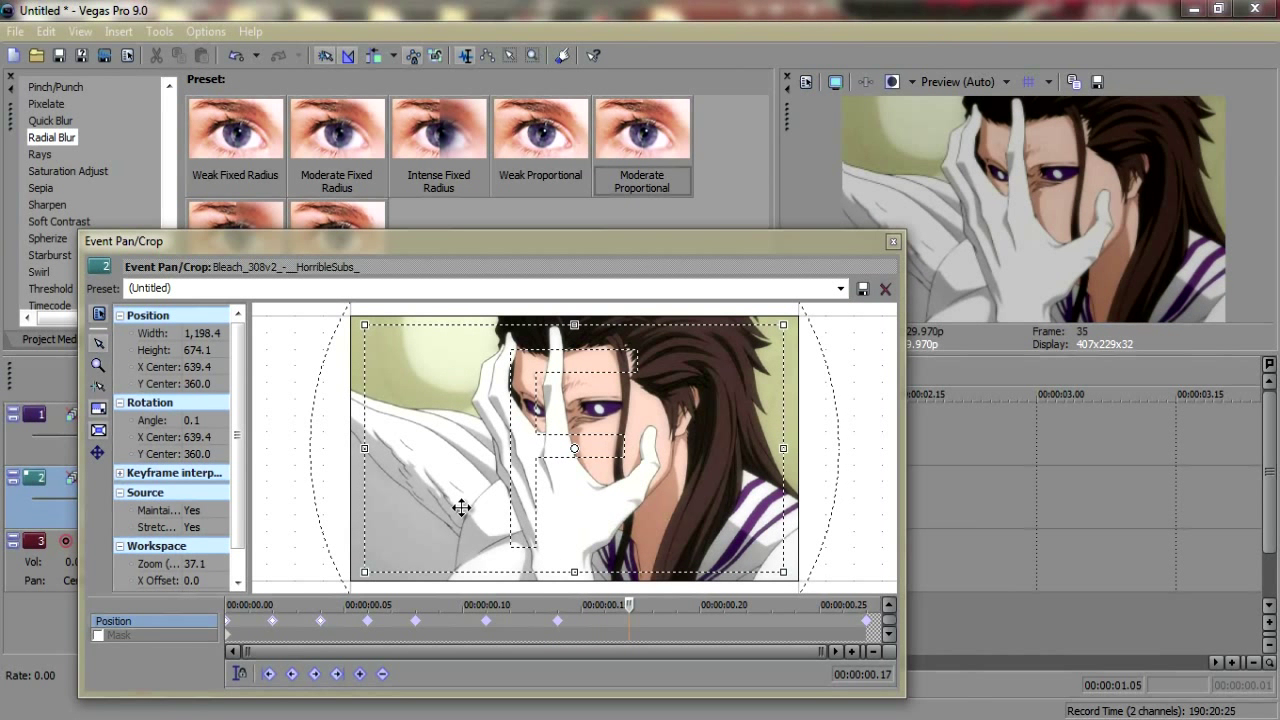
{"action": "left_click_drag", "start_coordinate": [461, 504], "coordinate": [461, 507]}
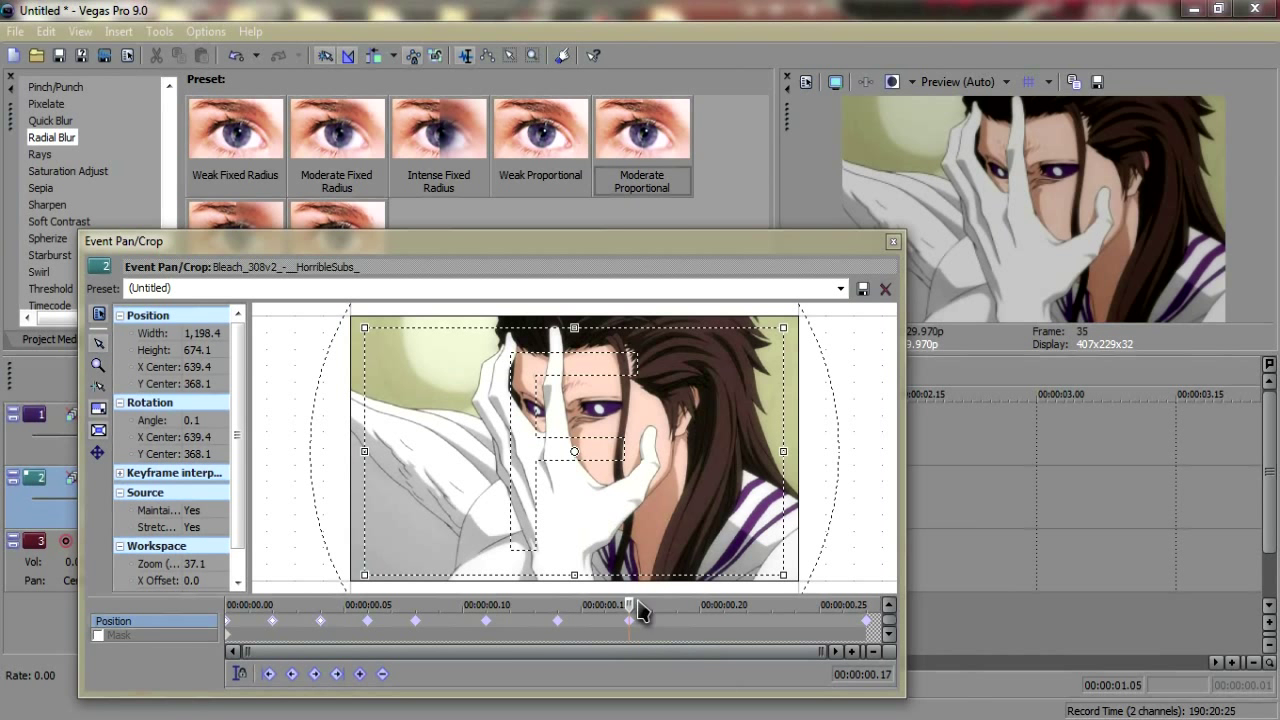
Add shake keyframes at 00:00:00.20, raising the crop frame to Y center about 358, and at 00:00:00.23, shifting it to X center about 648
{"action": "key", "text": "Right"}
{"action": "key", "text": "Right"}
{"action": "key", "text": "Right"}
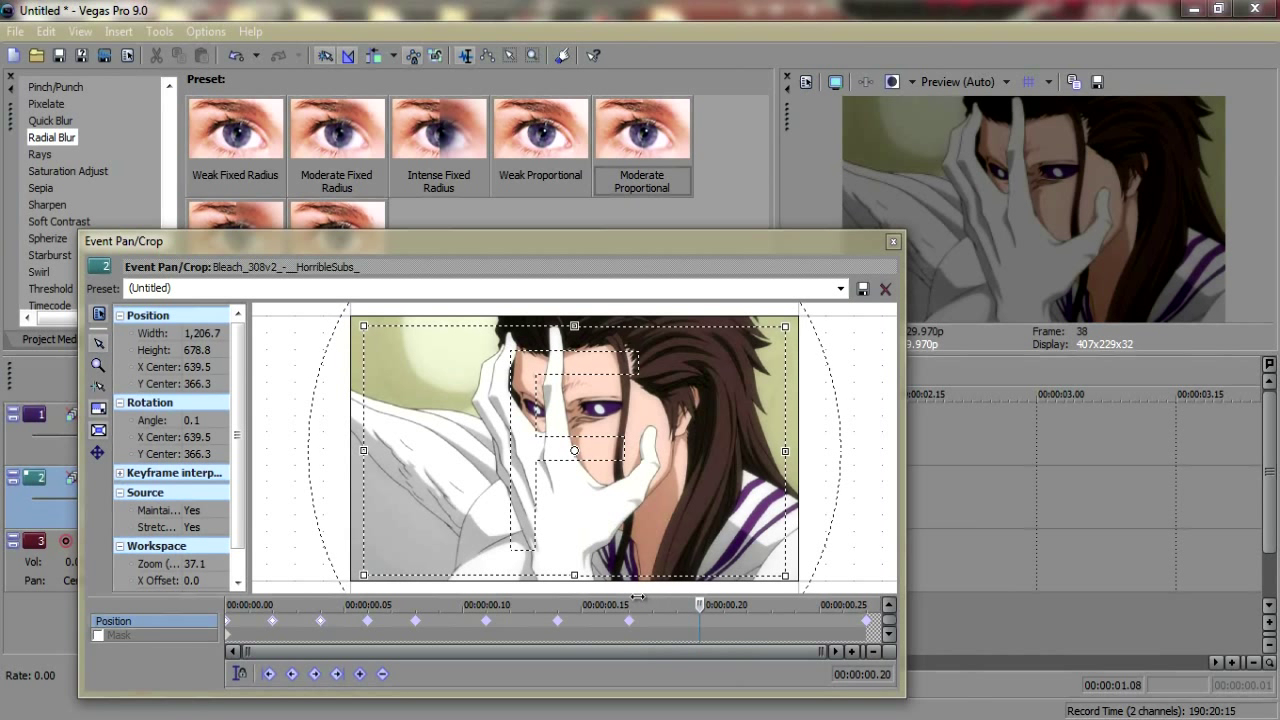
{"action": "left_click_drag", "start_coordinate": [653, 530], "coordinate": [653, 527]}
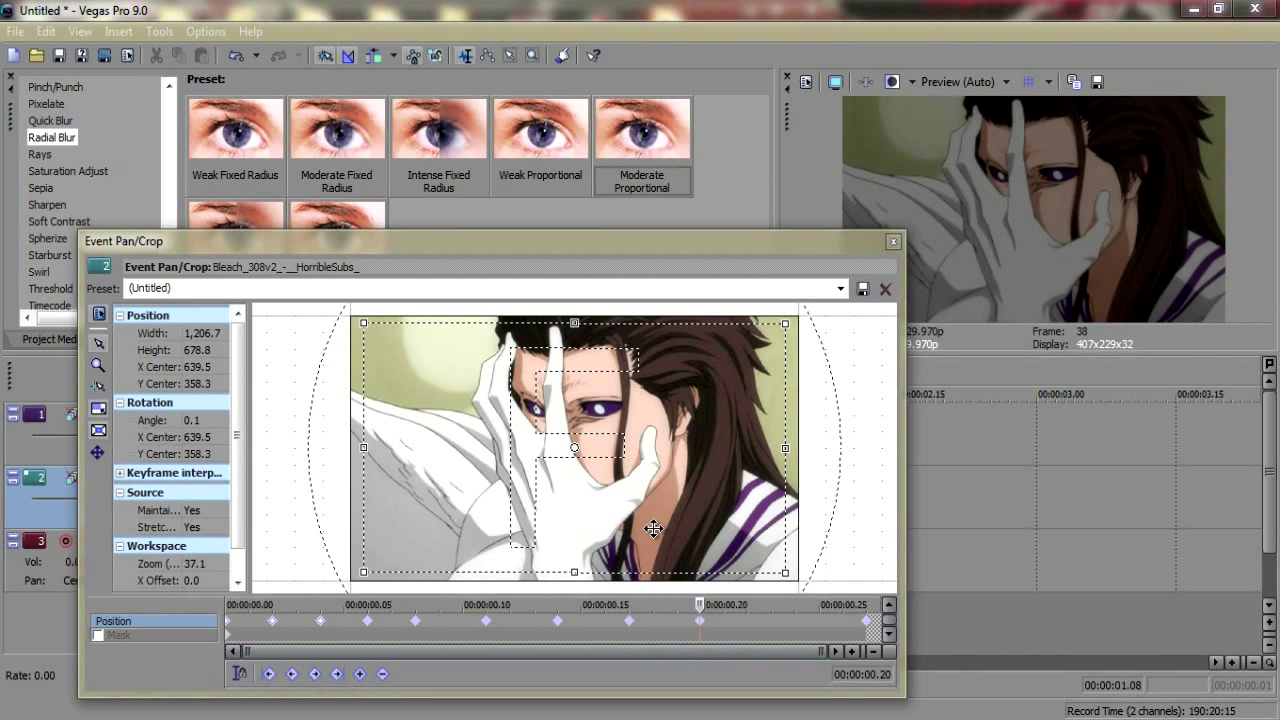
{"action": "key", "text": "space"}
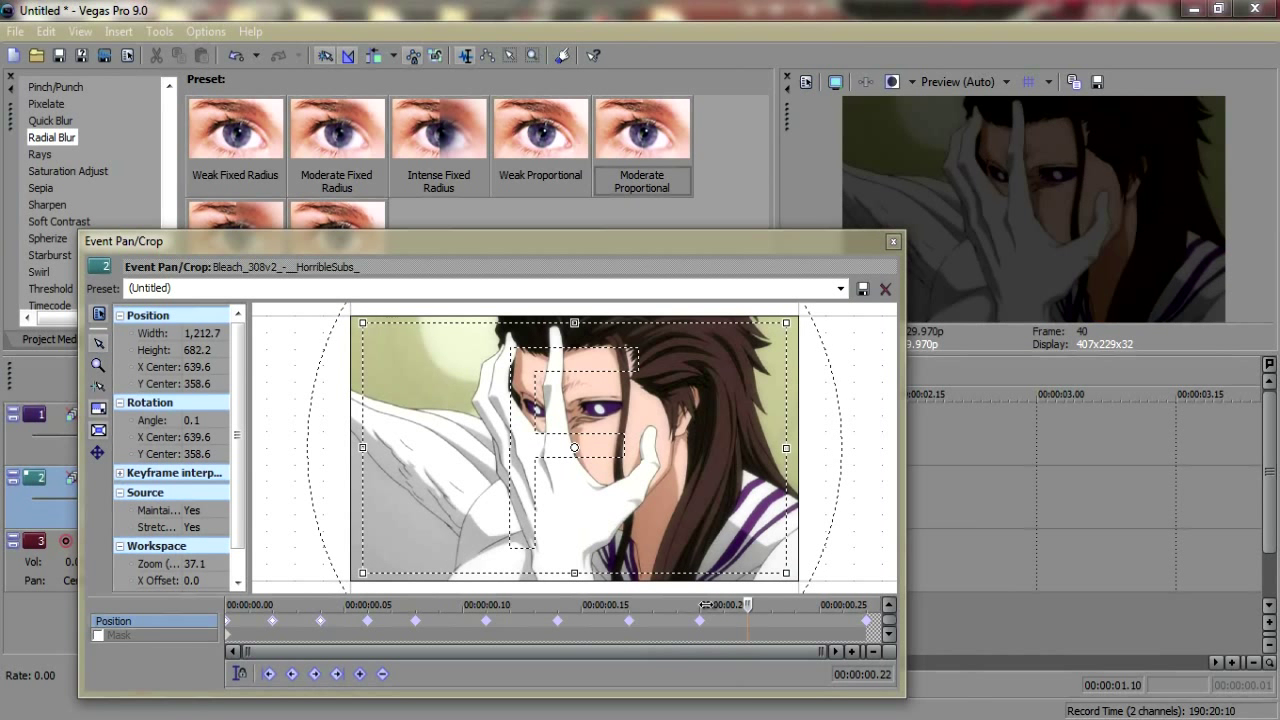
{"action": "left_click_drag", "start_coordinate": [708, 565], "coordinate": [709, 554]}
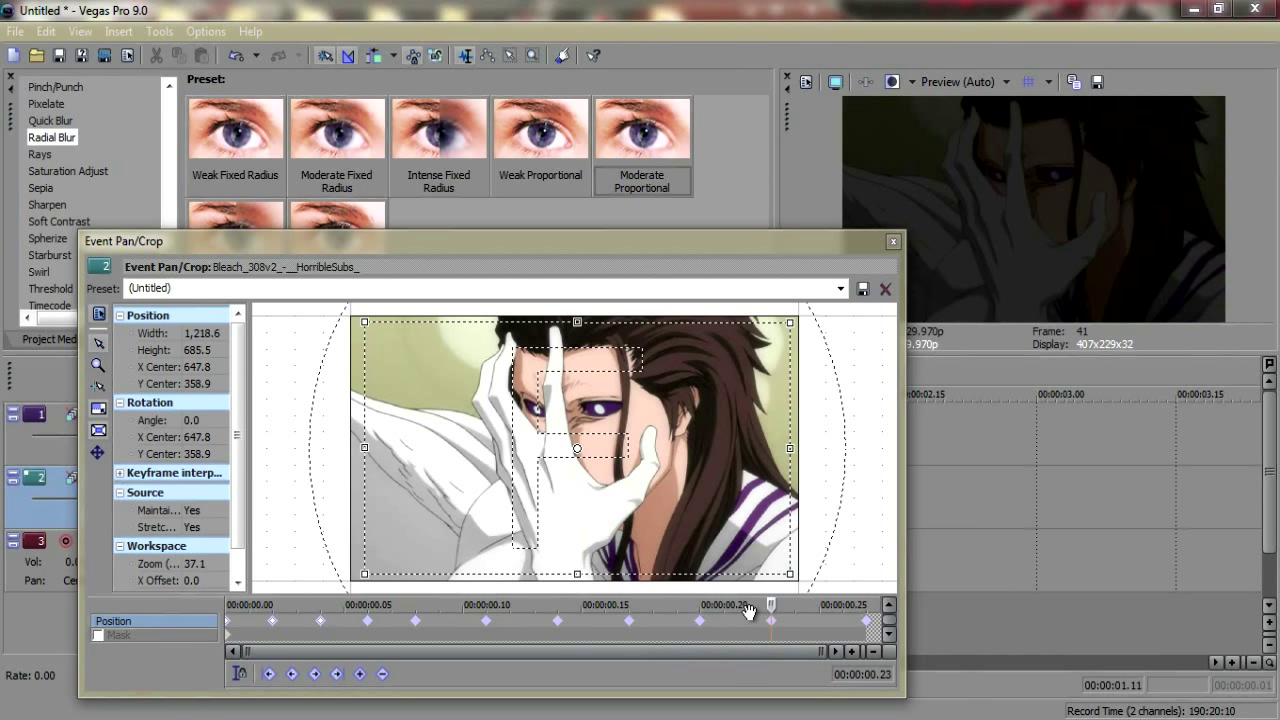
Move the close-up clip's last pan/crop keyframe to 00:00:00.26 and close the pan/crop settings
{"action": "key", "text": "Right"}
{"action": "key", "text": "Right"}
{"action": "key", "text": "Right"}
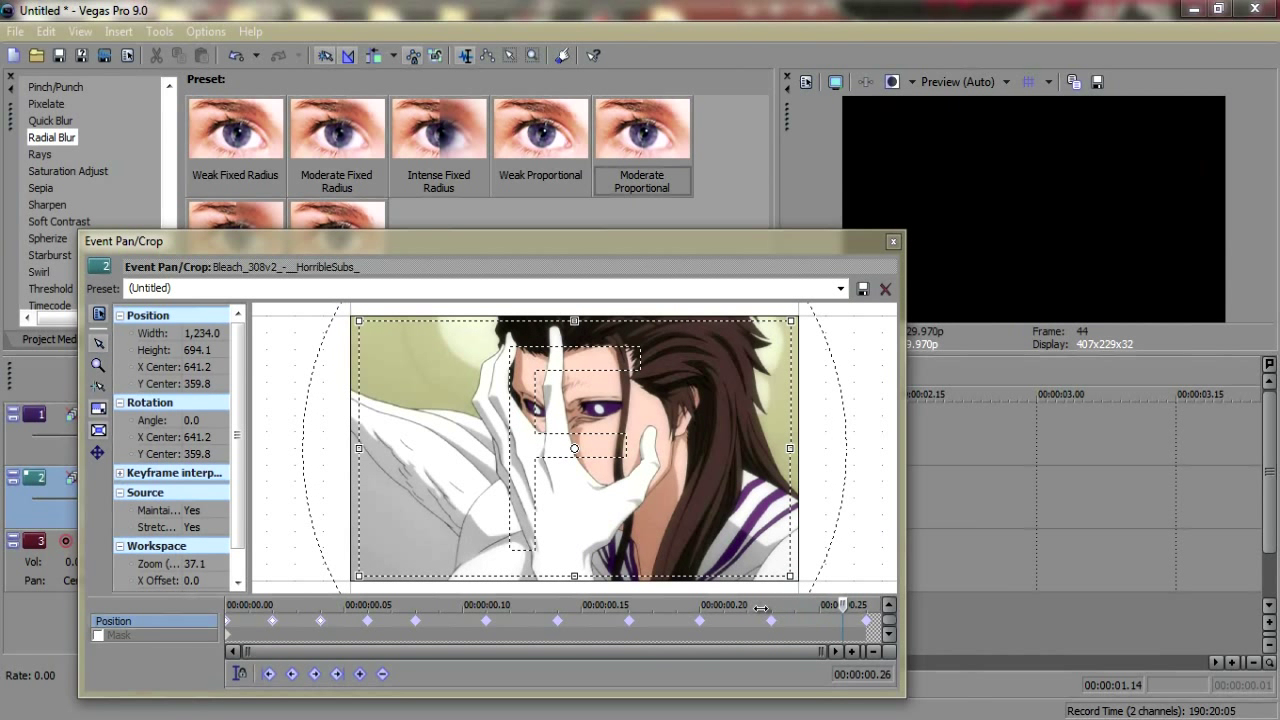
{"action": "left_click_drag", "start_coordinate": [843, 605], "coordinate": [866, 606]}
{"action": "left_click", "coordinate": [866, 634]}
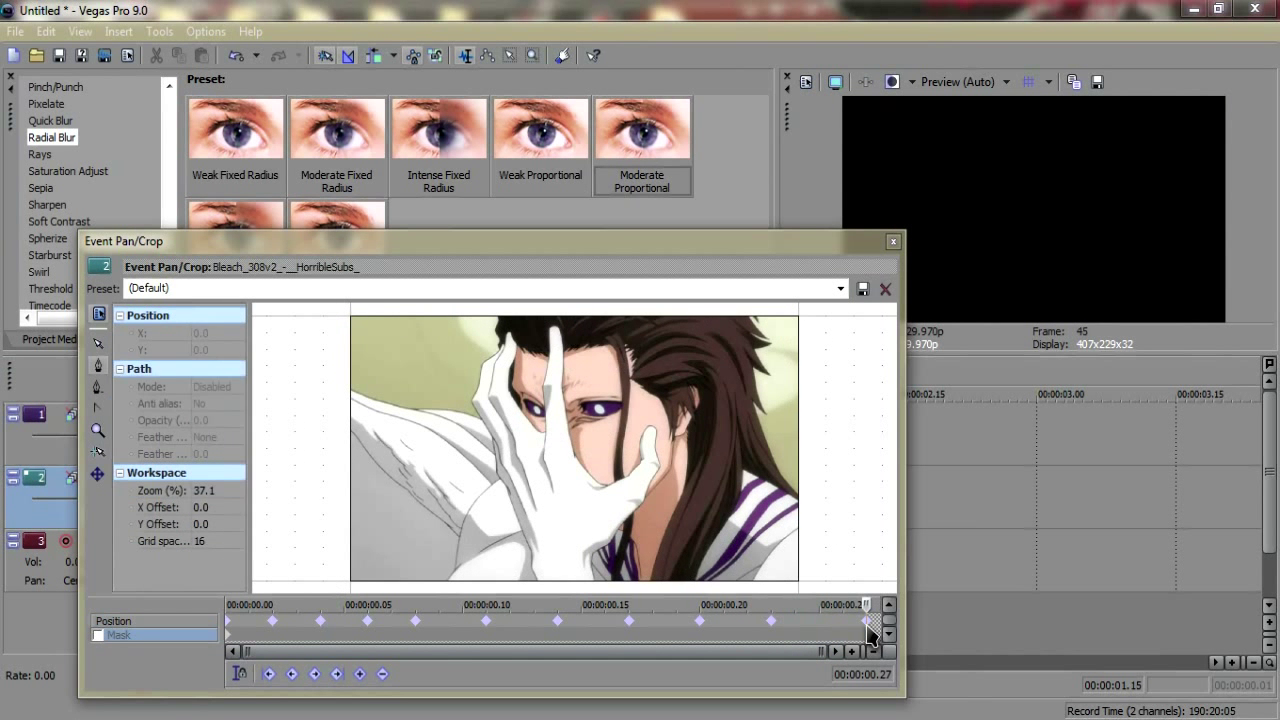
{"action": "left_click", "coordinate": [866, 622]}
{"action": "left_click", "coordinate": [847, 628]}
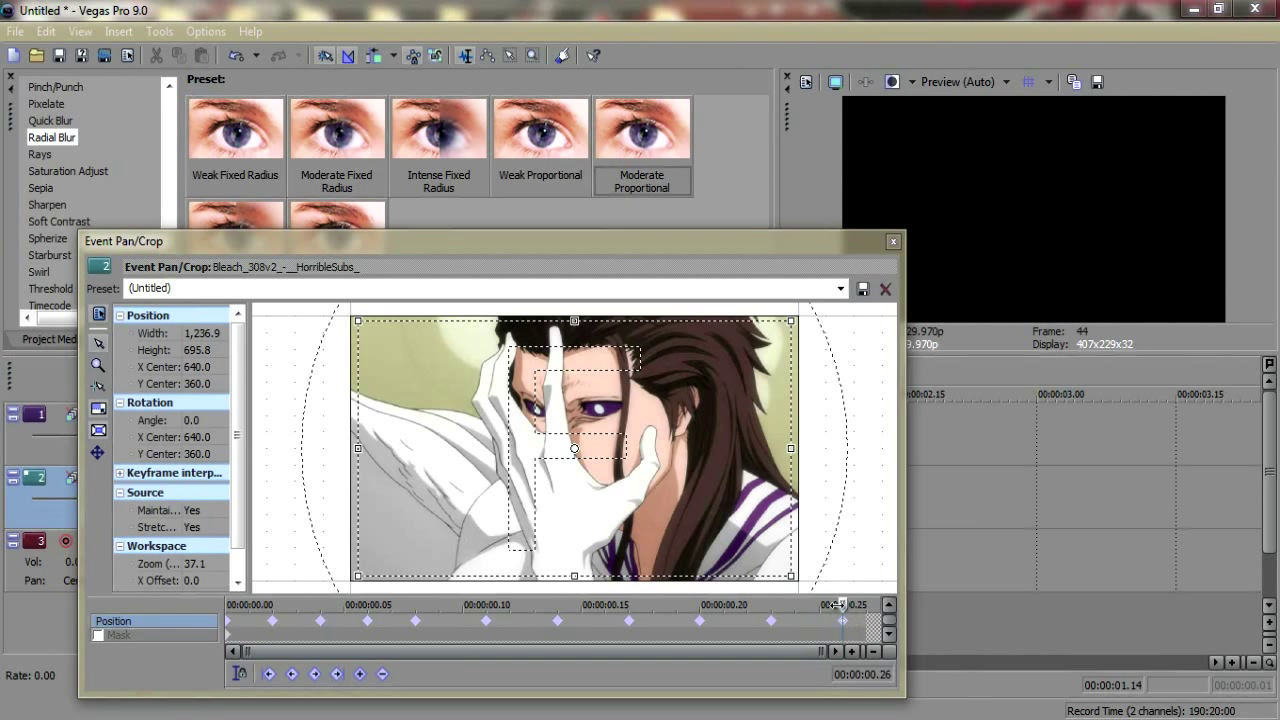
{"action": "left_click_drag", "start_coordinate": [839, 605], "coordinate": [866, 606]}
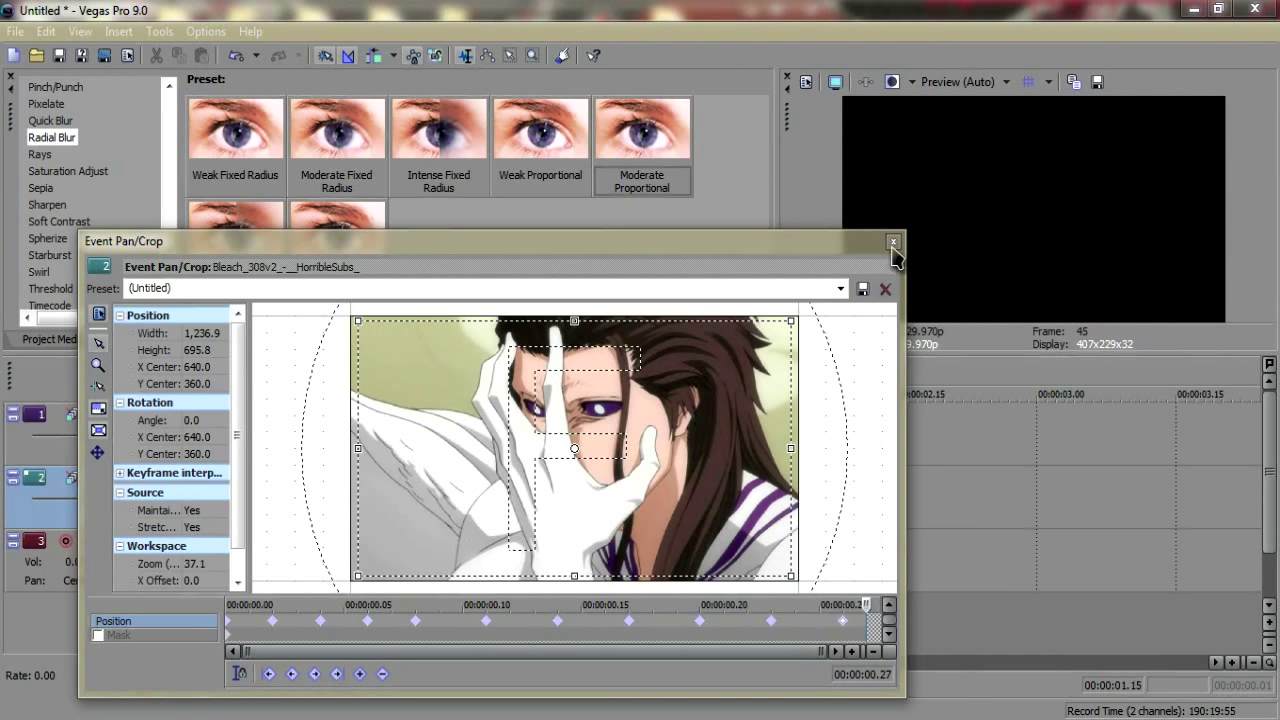
{"action": "left_click", "coordinate": [893, 243]}
Apply Brightness and Contrast with the Brighter preset to the close-up clip on track 2 and set its brightness to 0 at 00:00:00.10
{"action": "left_click_drag", "start_coordinate": [619, 536], "coordinate": [367, 473]}
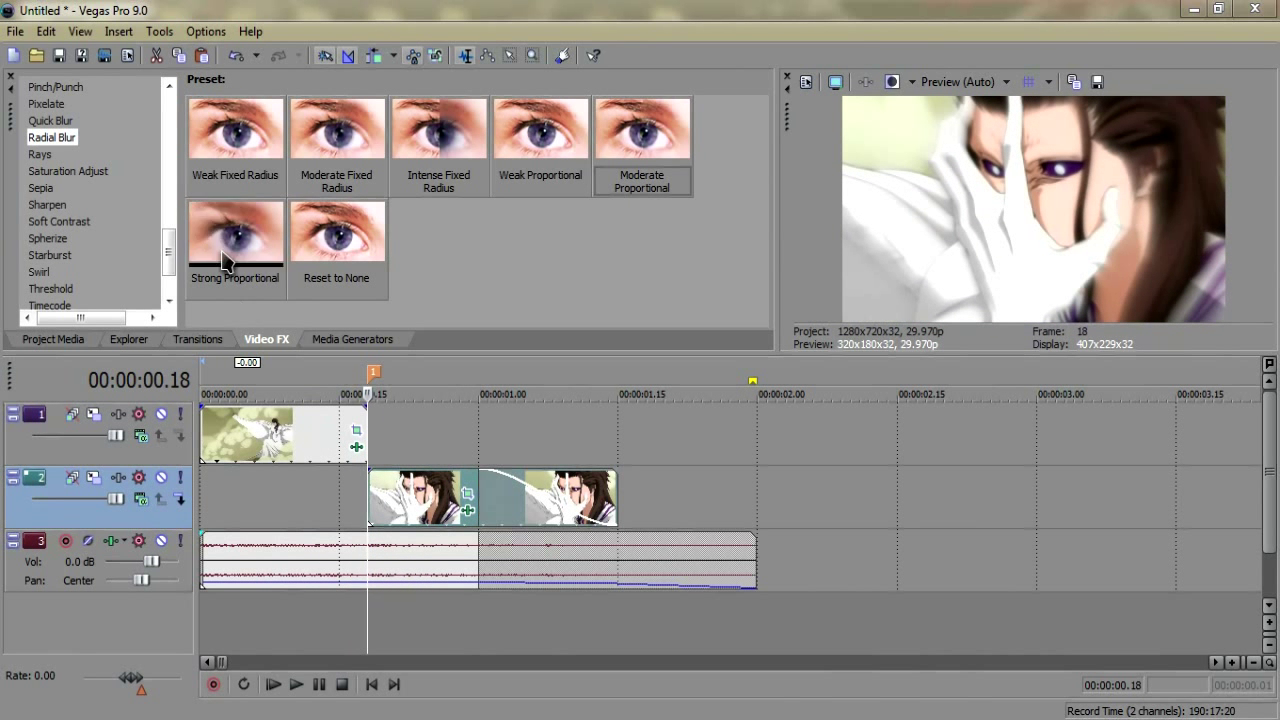
{"action": "left_click_drag", "start_coordinate": [168, 265], "coordinate": [176, 118]}
{"action": "left_click", "coordinate": [134, 157]}
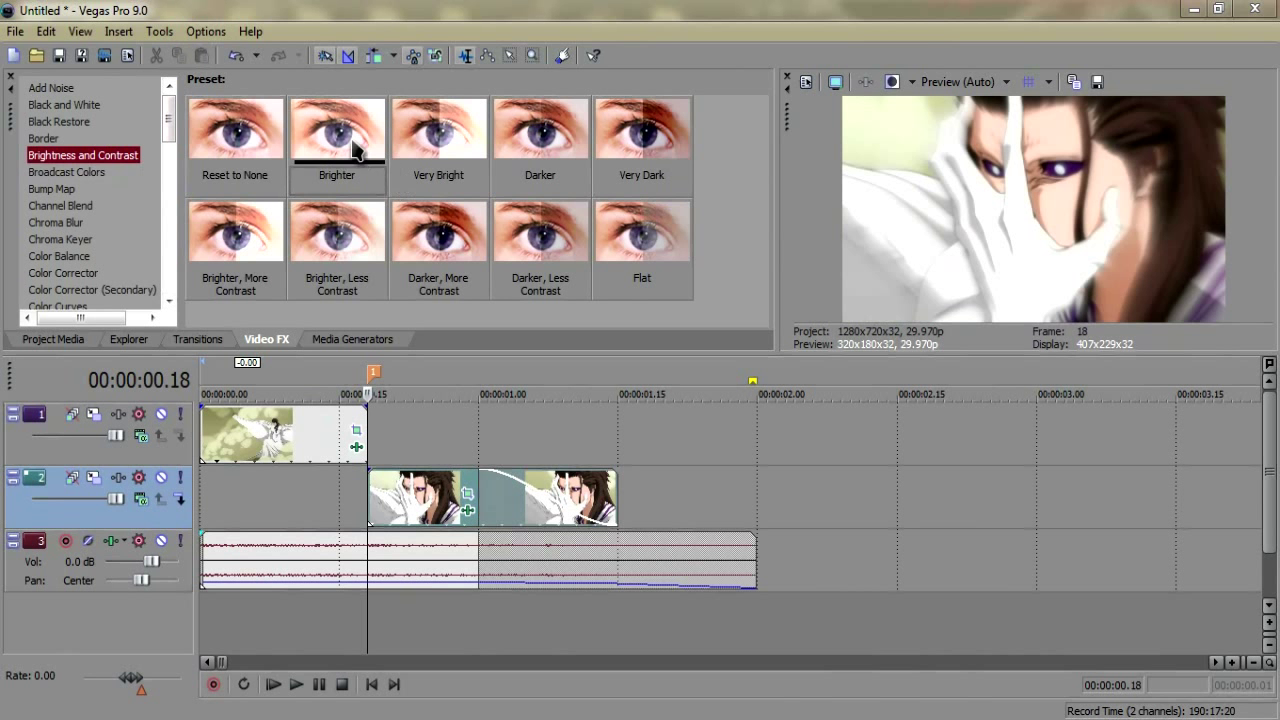
{"action": "left_click_drag", "start_coordinate": [357, 114], "coordinate": [403, 495]}
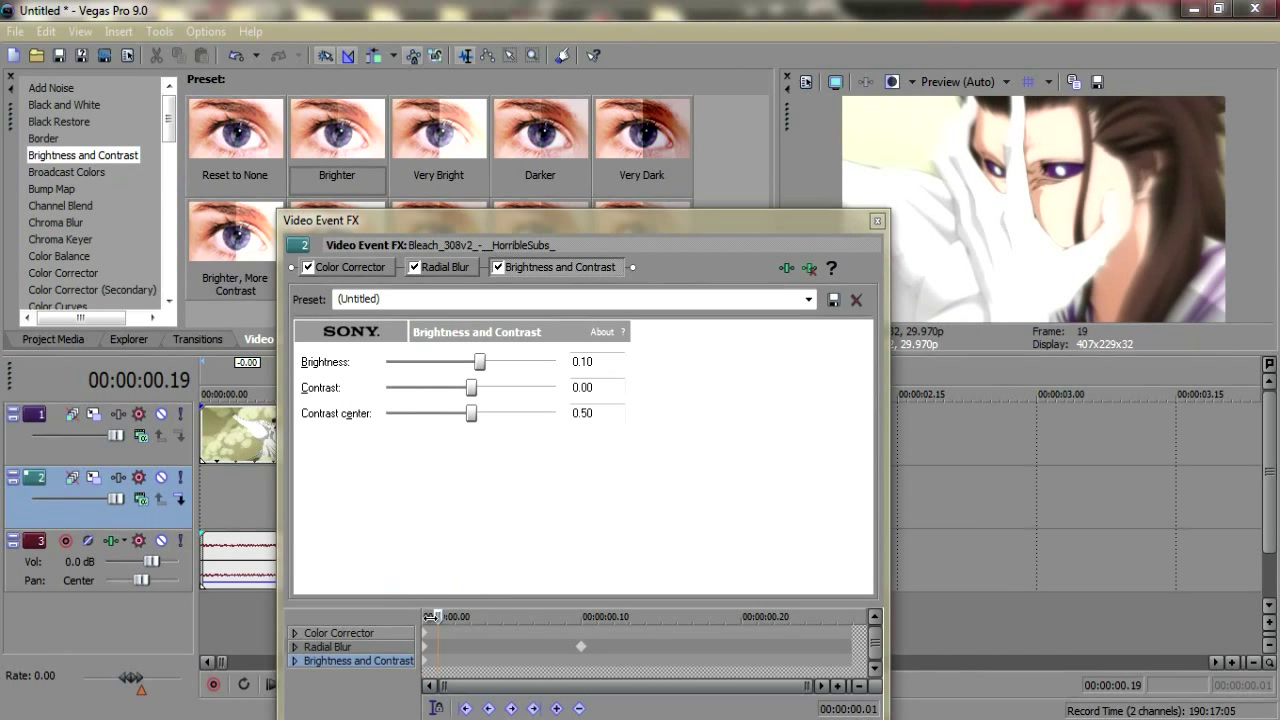
{"action": "left_click_drag", "start_coordinate": [437, 616], "coordinate": [585, 651]}
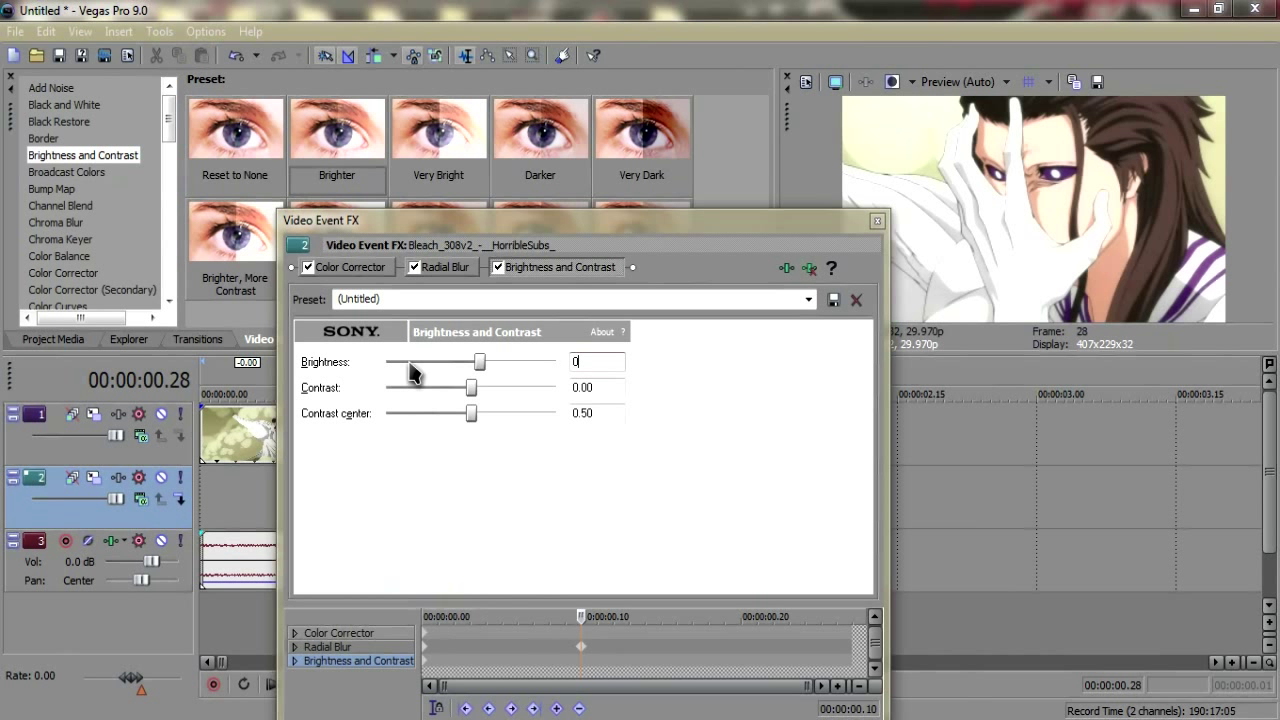
{"action": "type", "text": "0"}
{"action": "key", "text": "Return"}
{"action": "left_click", "coordinate": [877, 220]}
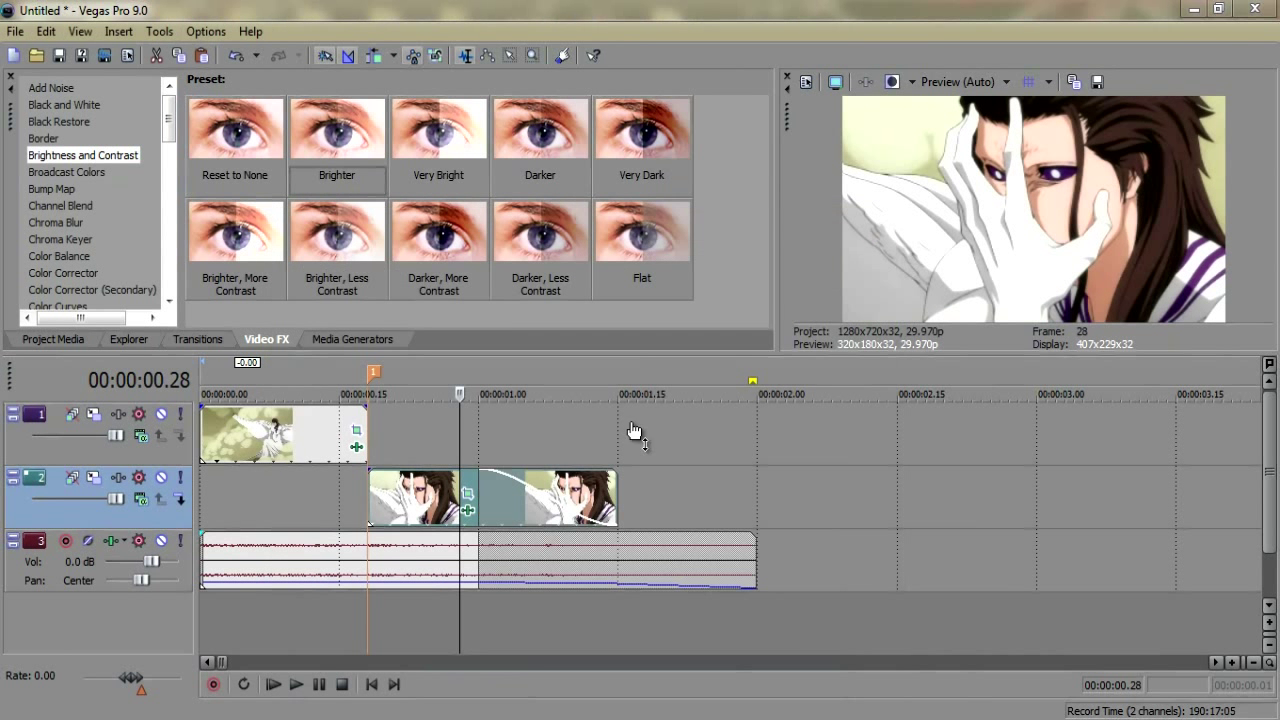
Add a second Brightness and Contrast effect with the Darker preset to the close-up clip on track 2
{"action": "left_click_drag", "start_coordinate": [460, 490], "coordinate": [390, 490]}
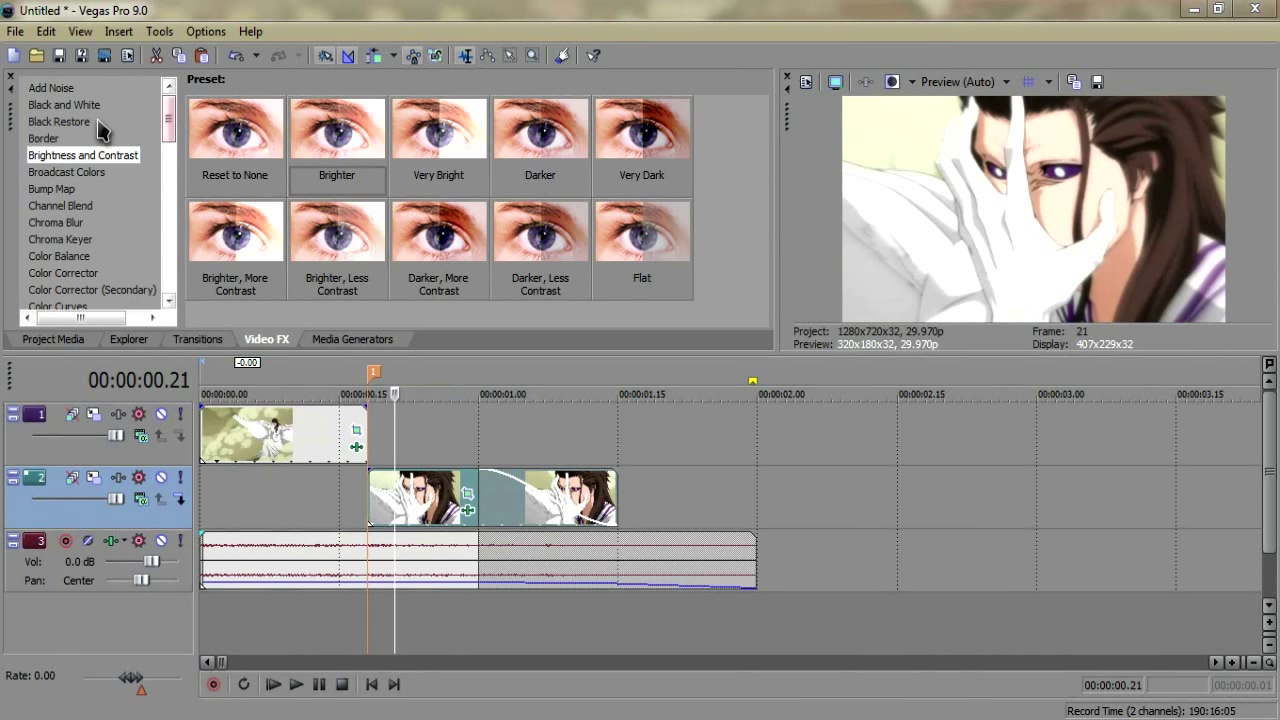
{"action": "left_click_drag", "start_coordinate": [78, 155], "coordinate": [425, 472]}
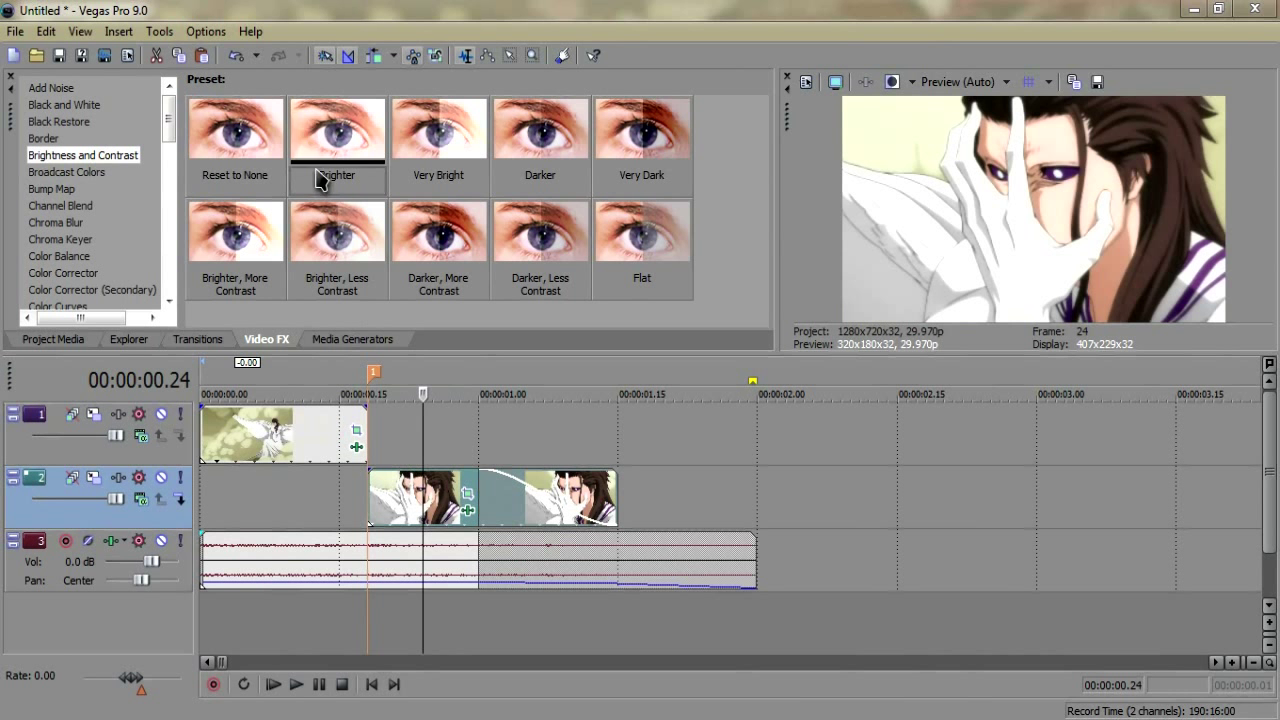
{"action": "left_click_drag", "start_coordinate": [500, 152], "coordinate": [425, 500]}
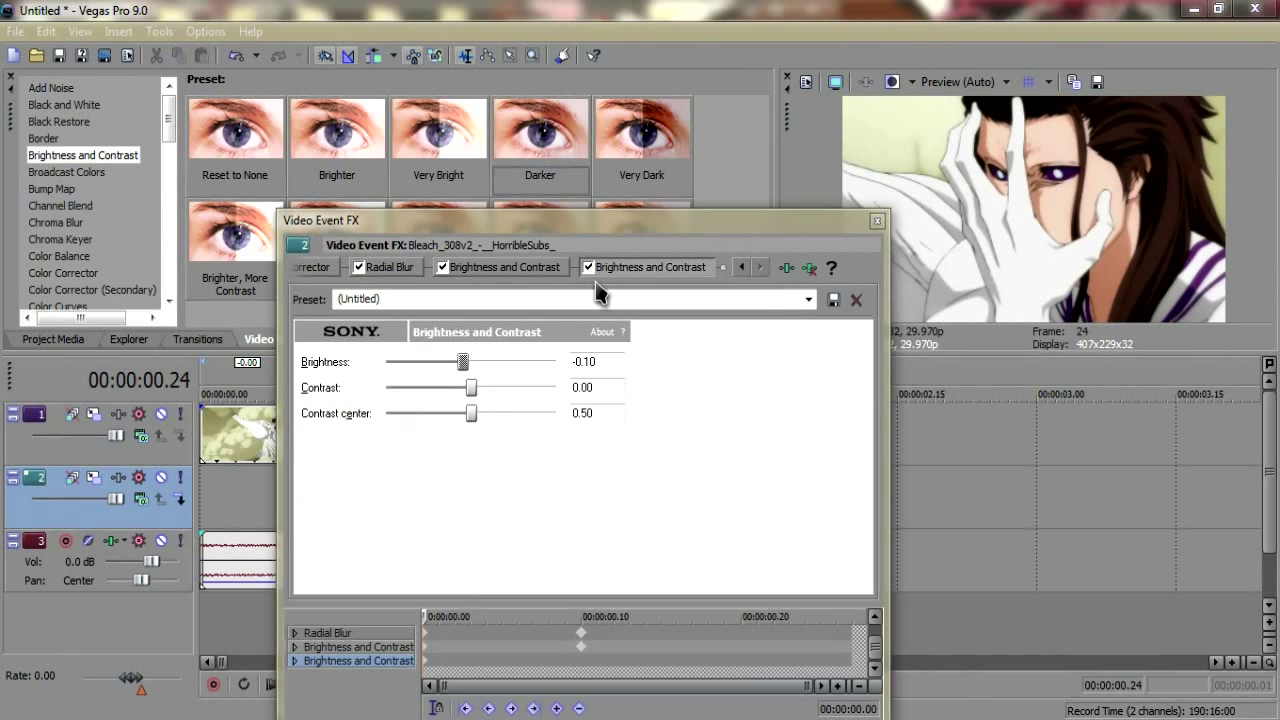
{"action": "left_click", "coordinate": [877, 221]}
Apply the Darker preset of Brightness and Contrast to the winged-figure clip on track 1 and scrub across the cut
{"action": "left_click", "coordinate": [322, 420]}
{"action": "left_click_drag", "start_coordinate": [540, 140], "coordinate": [320, 438]}
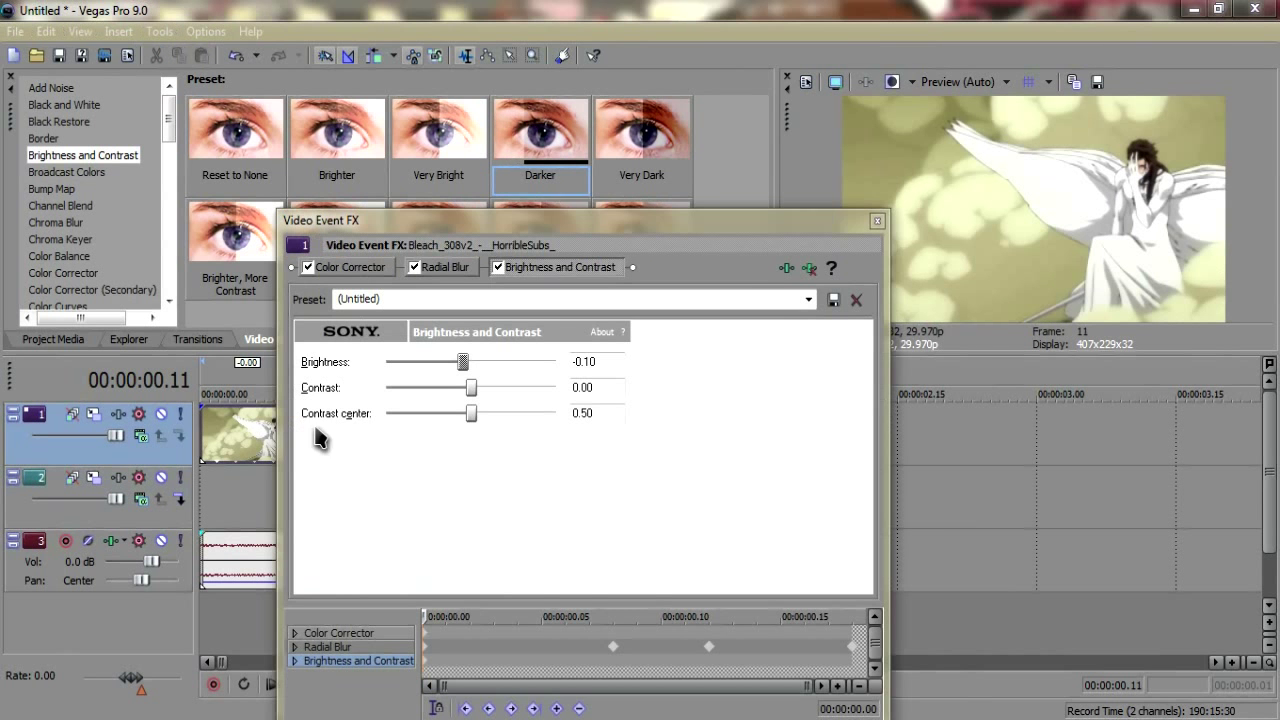
{"action": "left_click", "coordinate": [877, 221]}
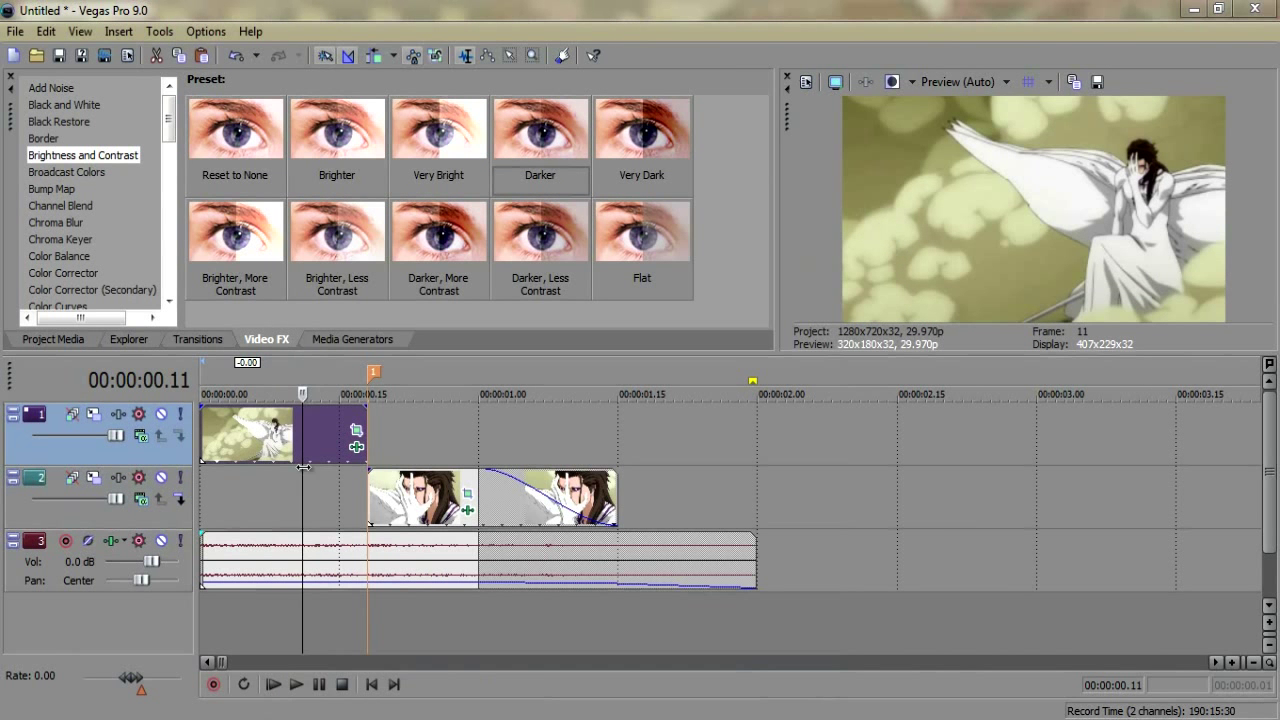
{"action": "left_click_drag", "start_coordinate": [303, 467], "coordinate": [385, 450]}
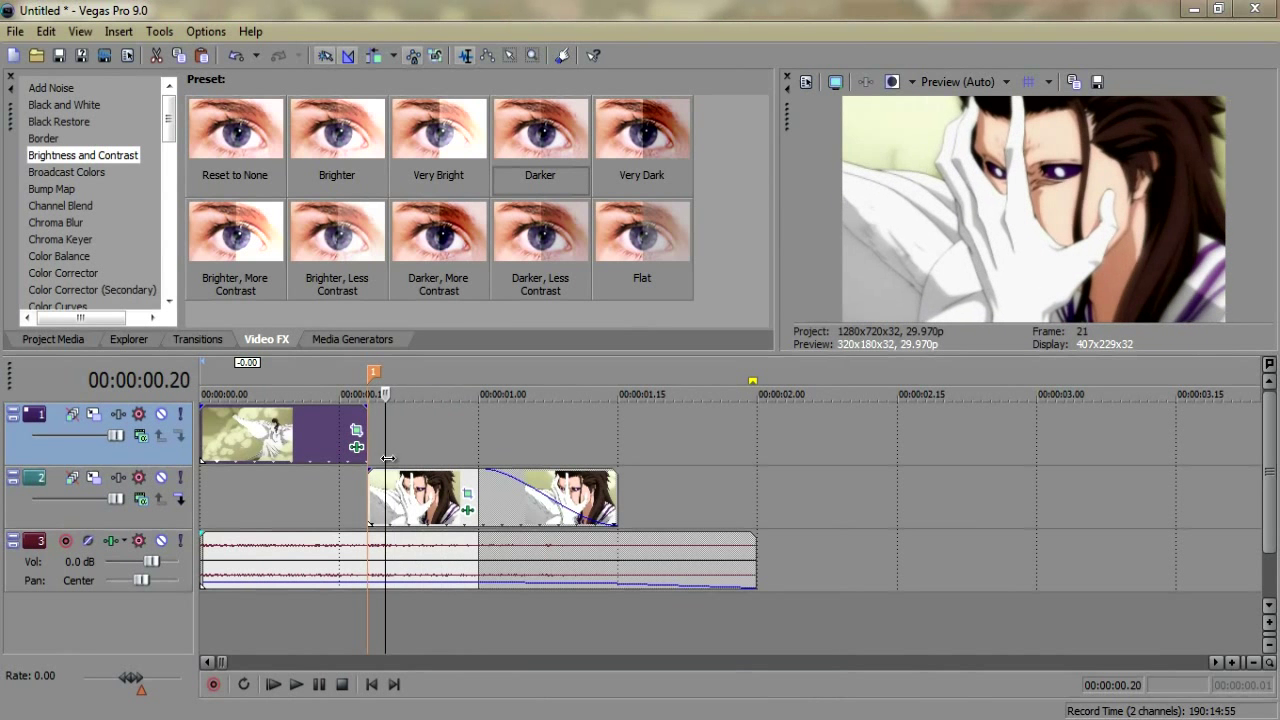
Check the close-up clip's pan/crop keyframes, then scrub the timeline back to the cut at marker 1
{"action": "left_click", "coordinate": [468, 495]}
{"action": "left_click", "coordinate": [228, 628]}
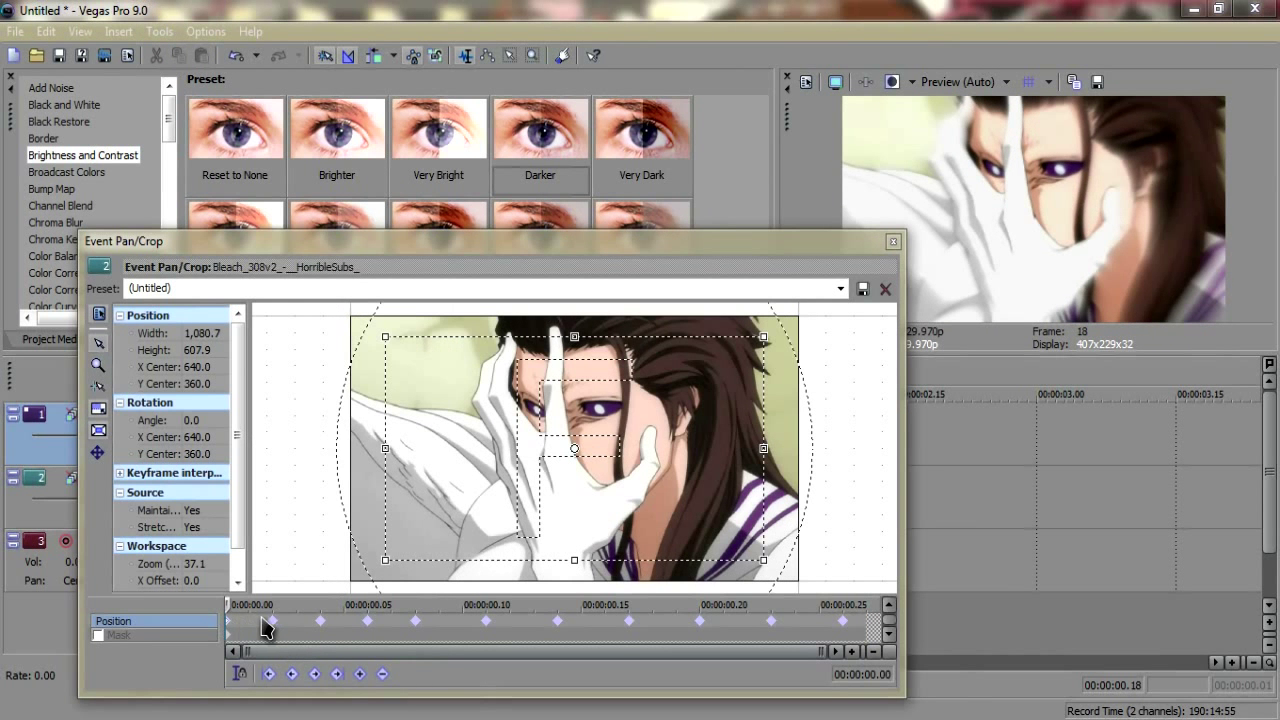
{"action": "left_click", "coordinate": [268, 621]}
{"action": "left_click_drag", "start_coordinate": [449, 580], "coordinate": [446, 580]}
{"action": "left_click_drag", "start_coordinate": [290, 599], "coordinate": [510, 604]}
{"action": "left_click", "coordinate": [894, 243]}
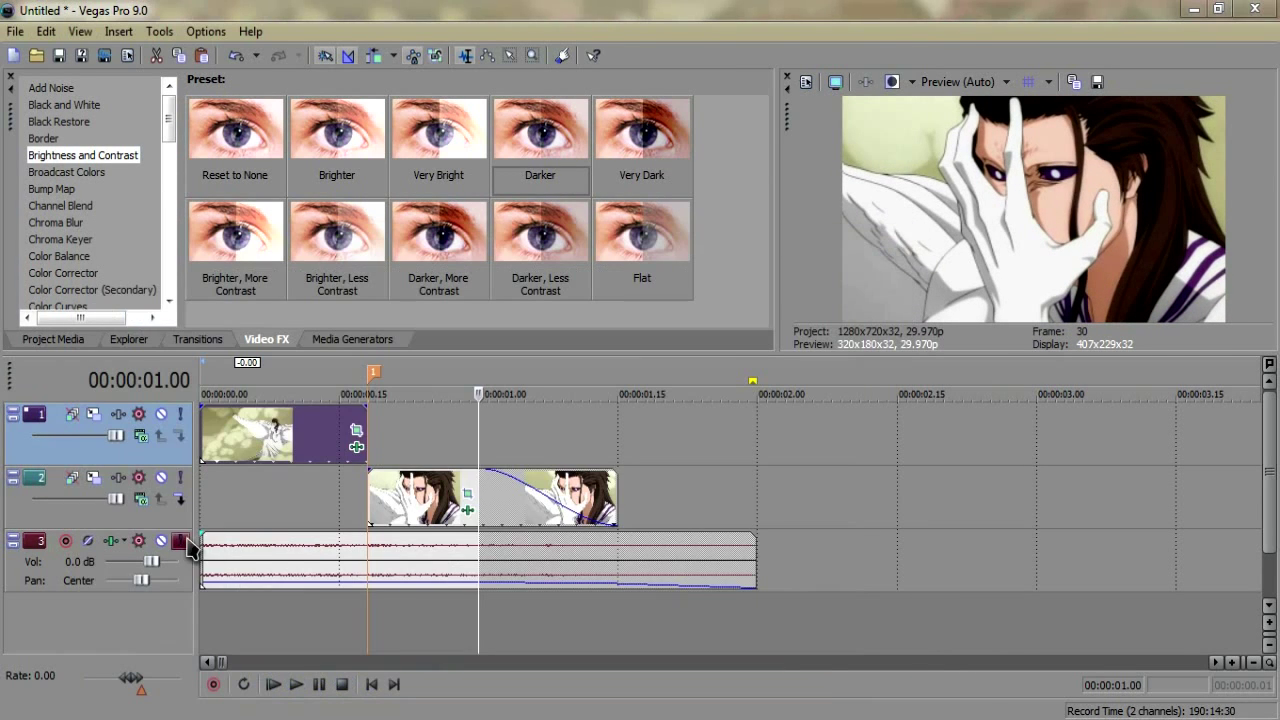
{"action": "left_click", "coordinate": [276, 517]}
{"action": "left_click_drag", "start_coordinate": [274, 518], "coordinate": [362, 484]}
{"action": "left_click", "coordinate": [370, 487]}
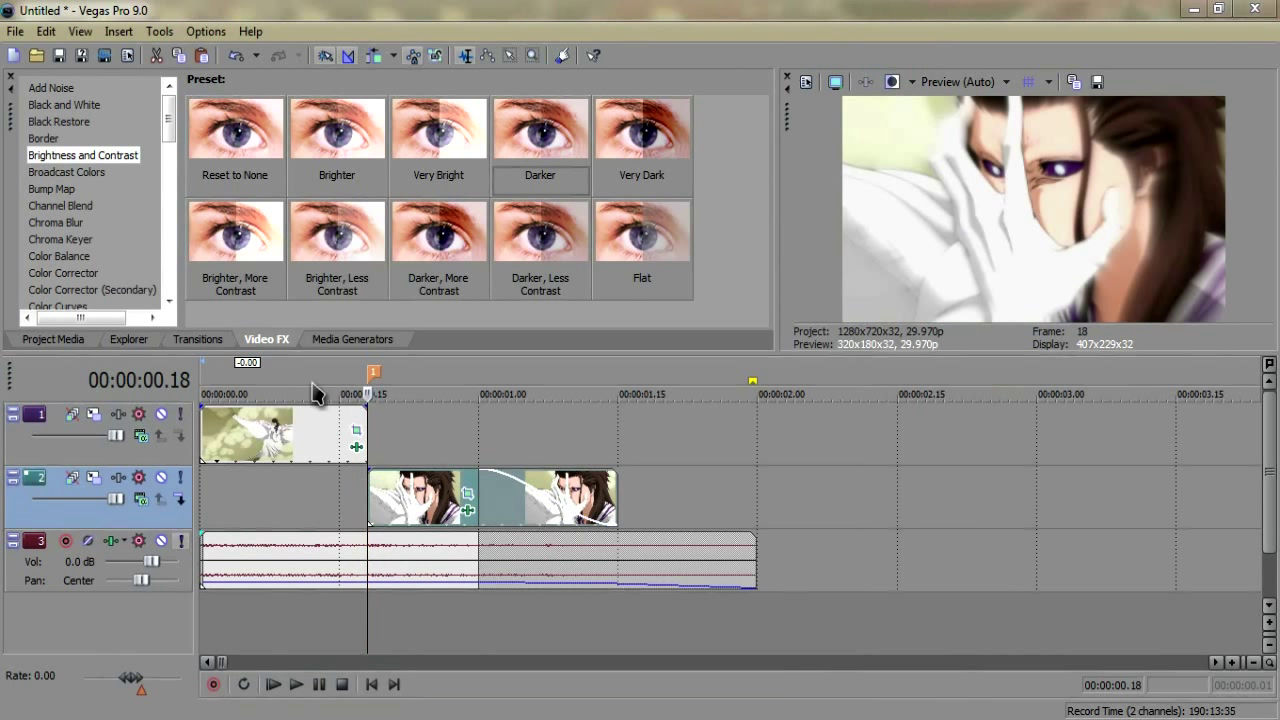
Apply Gradient Map with the Night Vision preset to the close-up clip on track 2 and set its amount to 0.3
{"action": "left_click_drag", "start_coordinate": [170, 122], "coordinate": [170, 146]}
{"action": "mouse_move", "coordinate": [368, 545]}
{"action": "left_mouse_down"}
{"action": "mouse_move", "coordinate": [403, 541]}
{"action": "mouse_move", "coordinate": [349, 541]}
{"action": "mouse_move", "coordinate": [364, 540]}
{"action": "left_mouse_up"}
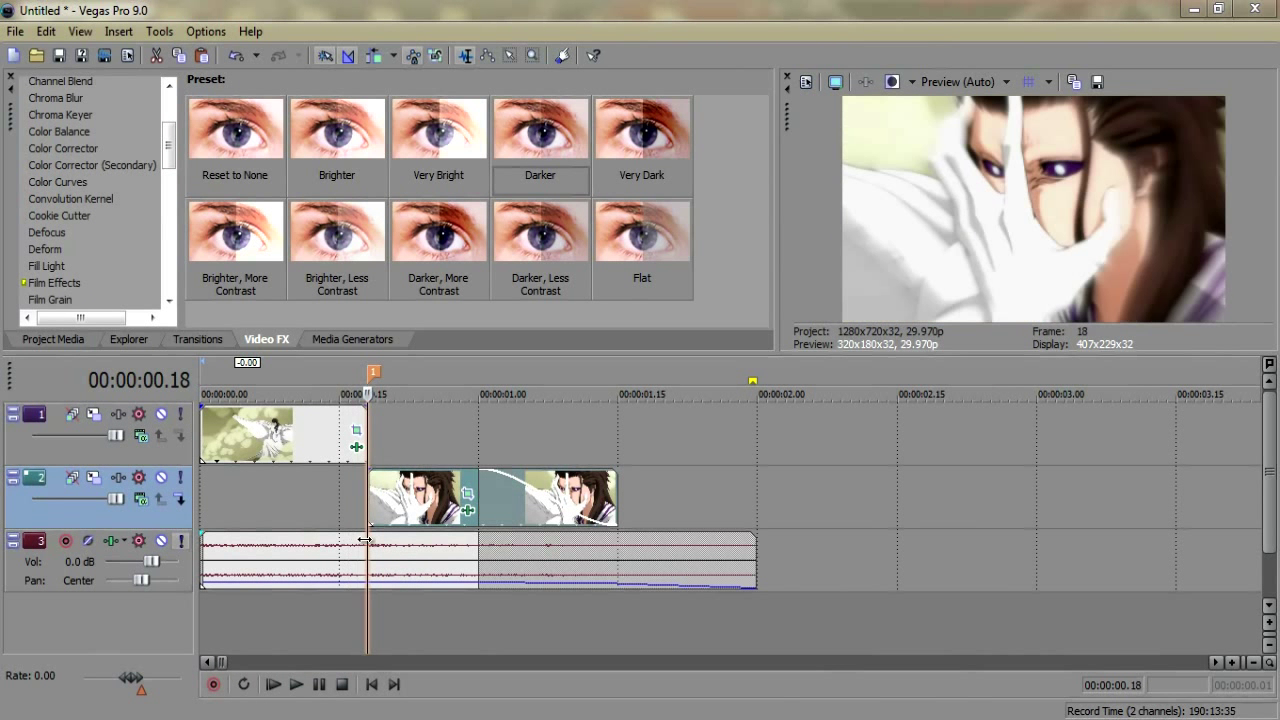
{"action": "left_click_drag", "start_coordinate": [171, 143], "coordinate": [174, 172]}
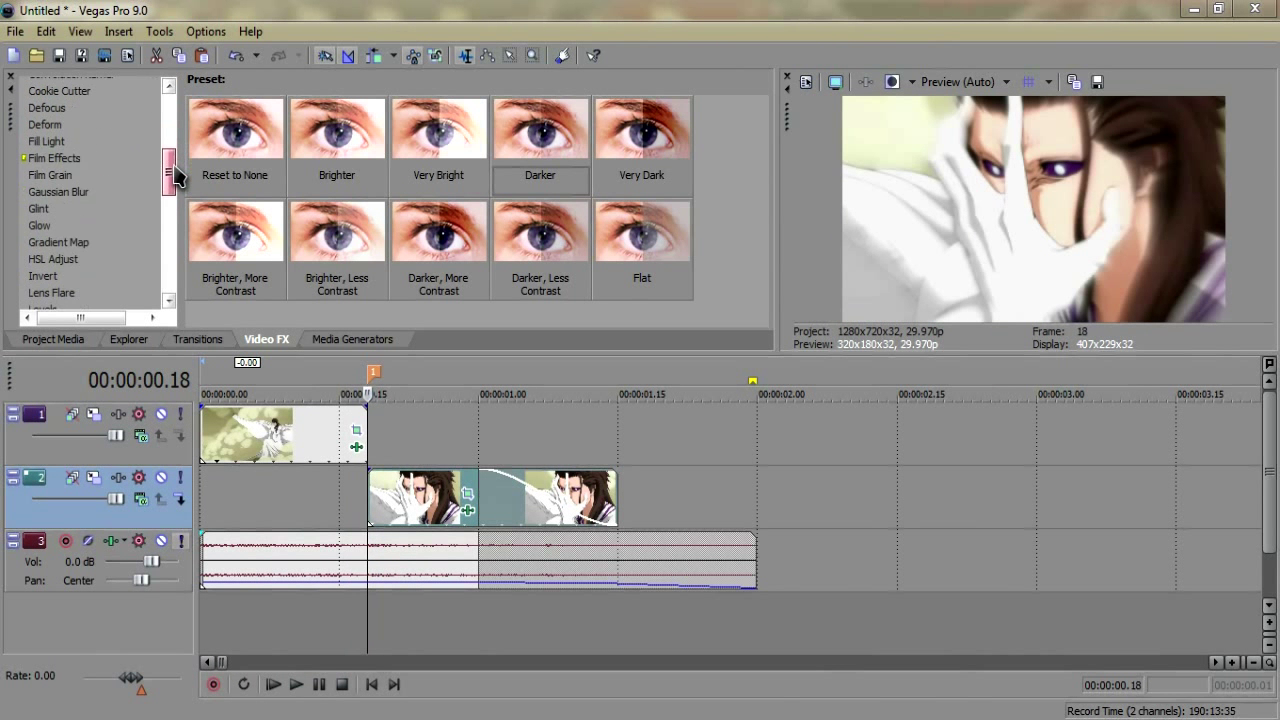
{"action": "left_click", "coordinate": [60, 242]}
{"action": "left_click_drag", "start_coordinate": [337, 130], "coordinate": [386, 517]}
{"action": "left_click", "coordinate": [421, 553]}
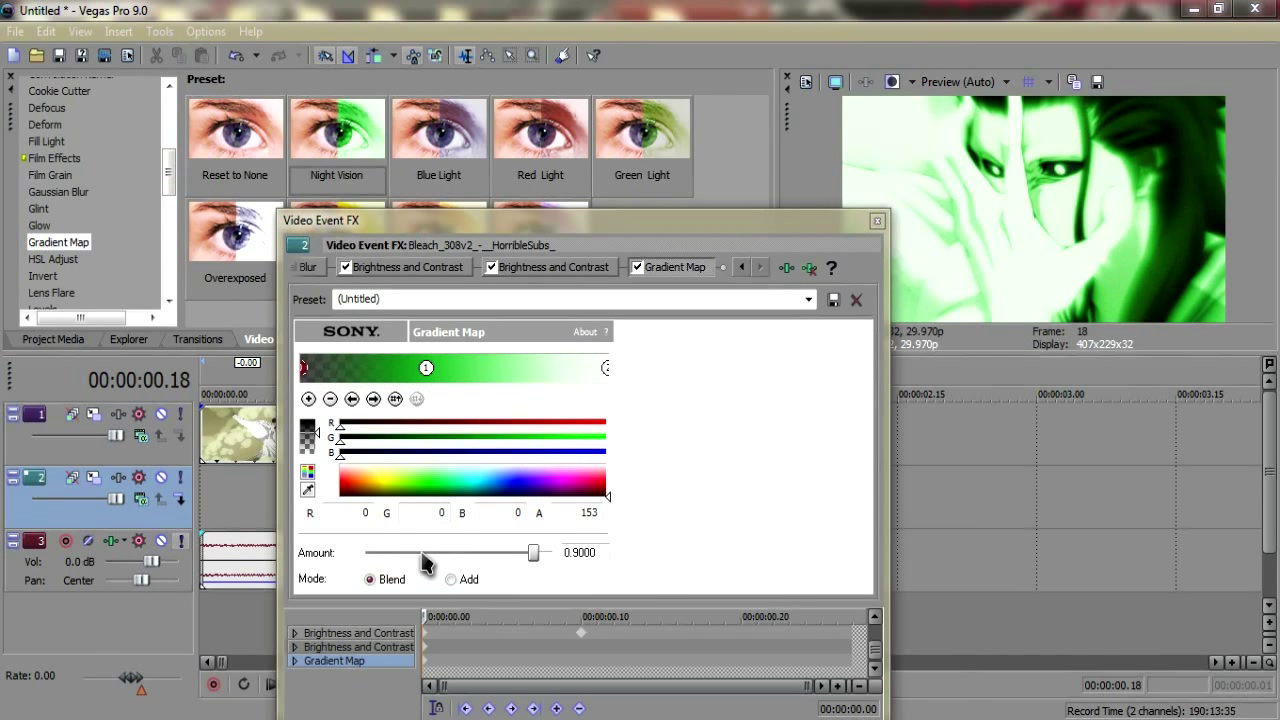
Set the gradient's first point to pale pink (255, 225, 225) with alpha 0, and the Gradient Map amount to 0.3020
{"action": "left_click", "coordinate": [606, 500]}
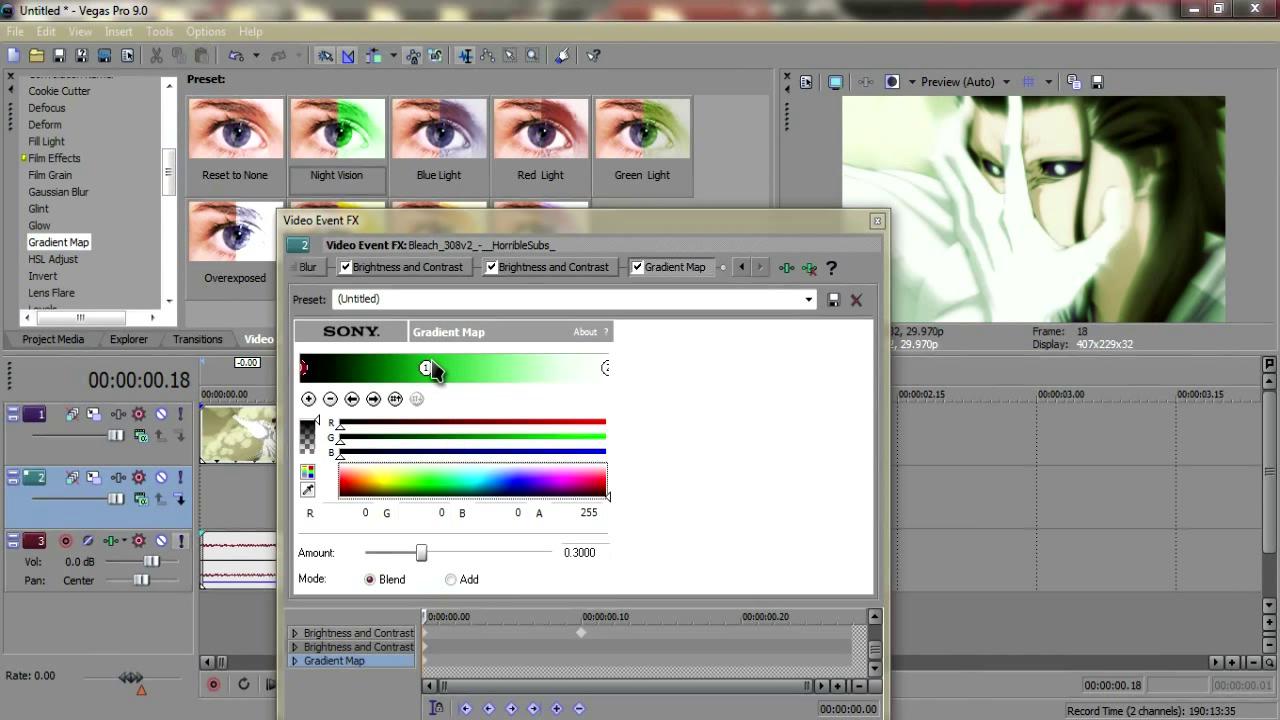
{"action": "left_click", "coordinate": [309, 374]}
{"action": "left_click", "coordinate": [340, 465]}
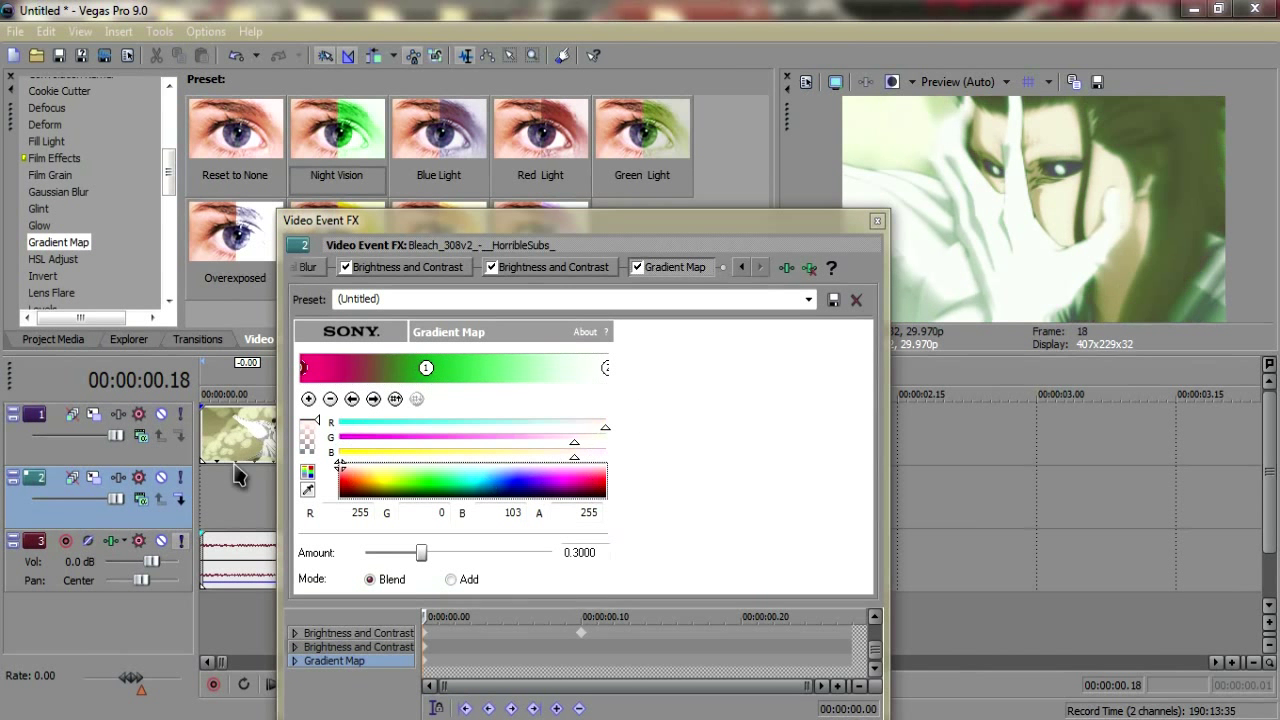
{"action": "left_click_drag", "start_coordinate": [362, 556], "coordinate": [405, 565]}
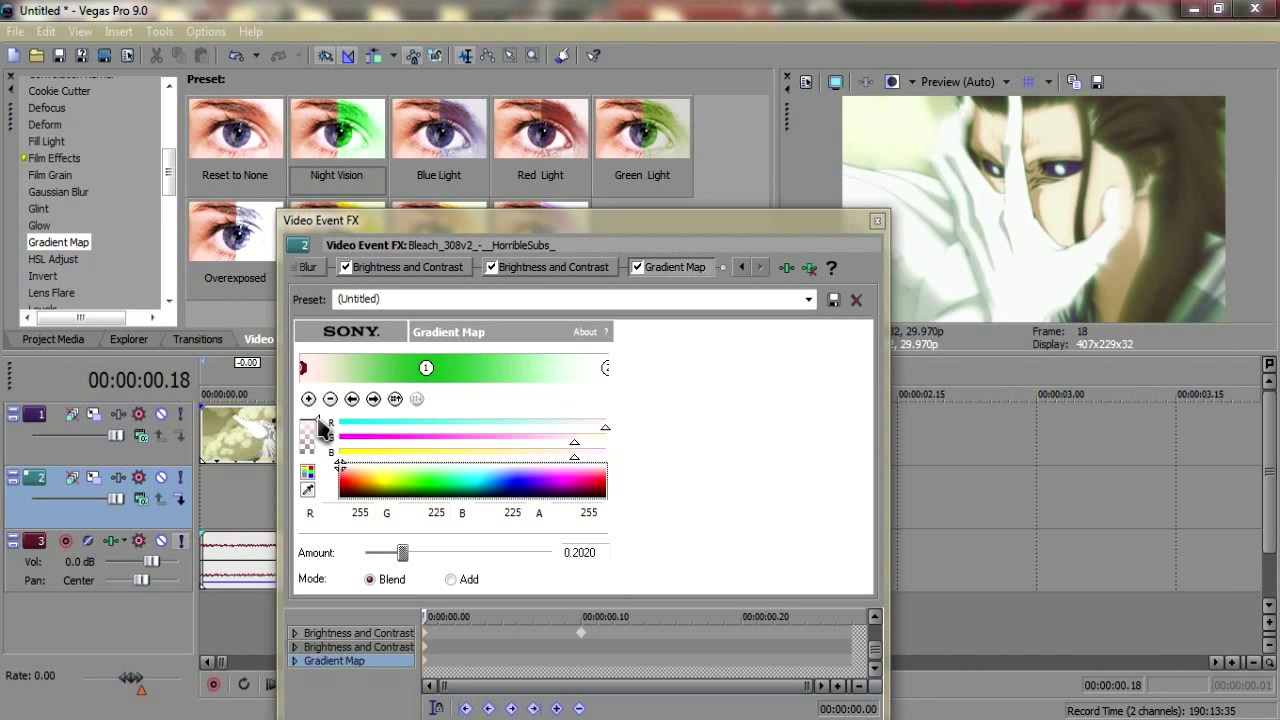
{"action": "left_click_drag", "start_coordinate": [401, 561], "coordinate": [420, 565]}
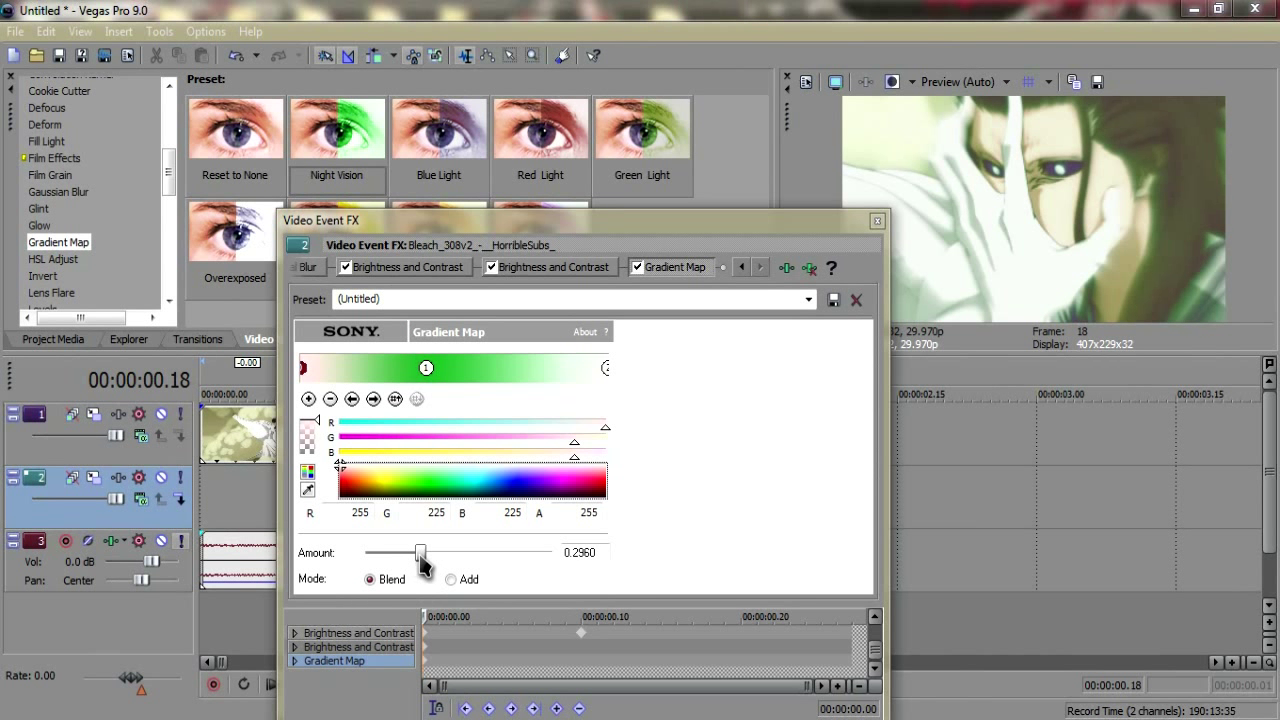
{"action": "left_click", "coordinate": [307, 440]}
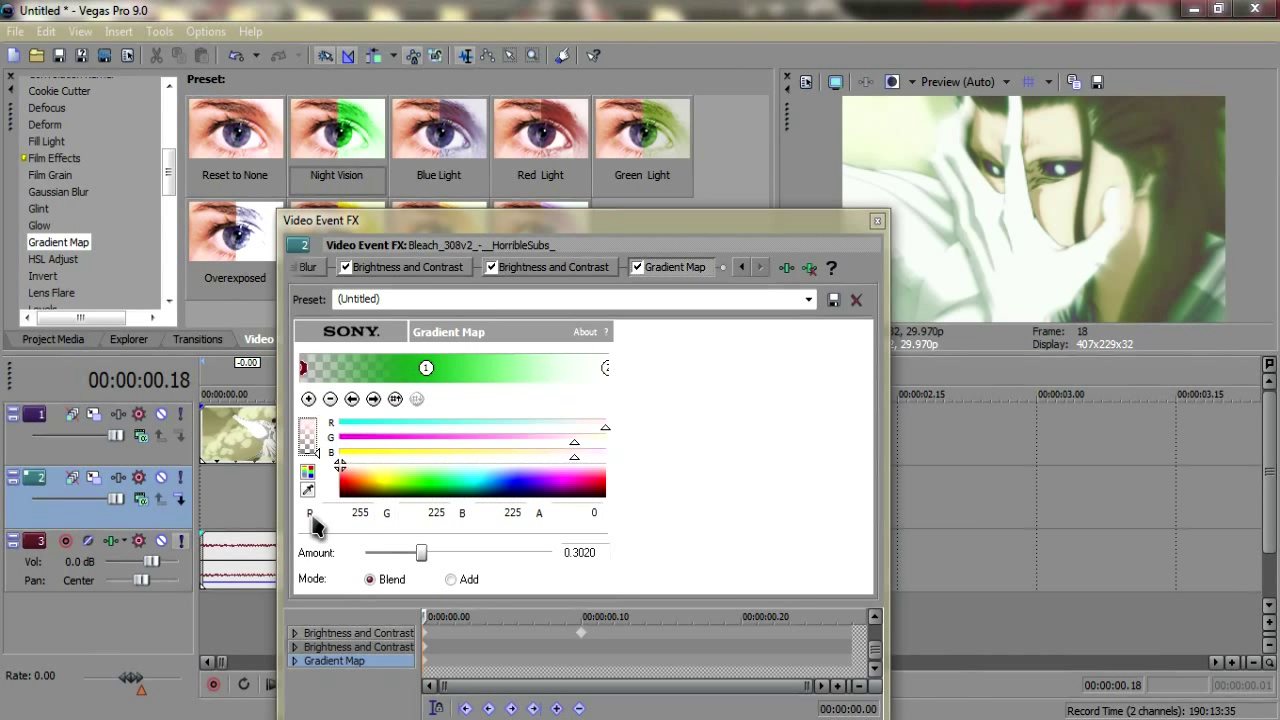
Set the gradient's middle point to black, close the effect settings and scrub through the close-up clip
{"action": "left_click", "coordinate": [426, 368]}
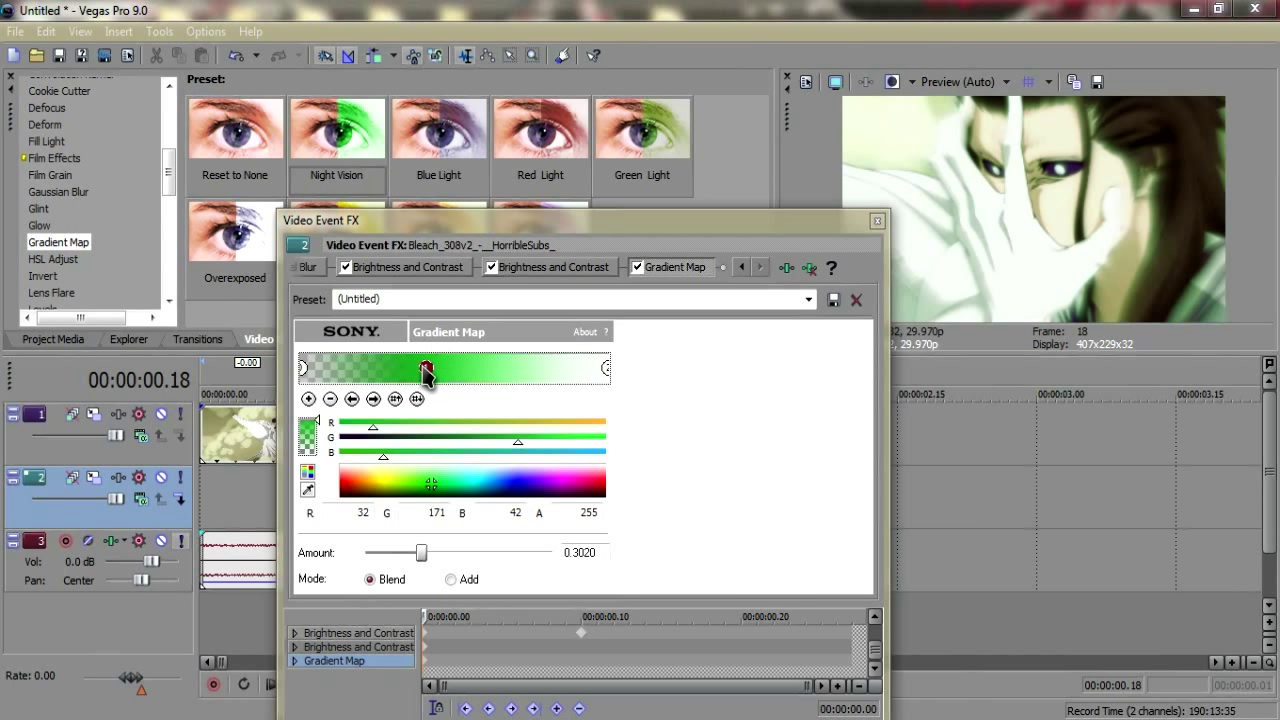
{"action": "left_click_drag", "start_coordinate": [503, 490], "coordinate": [755, 645]}
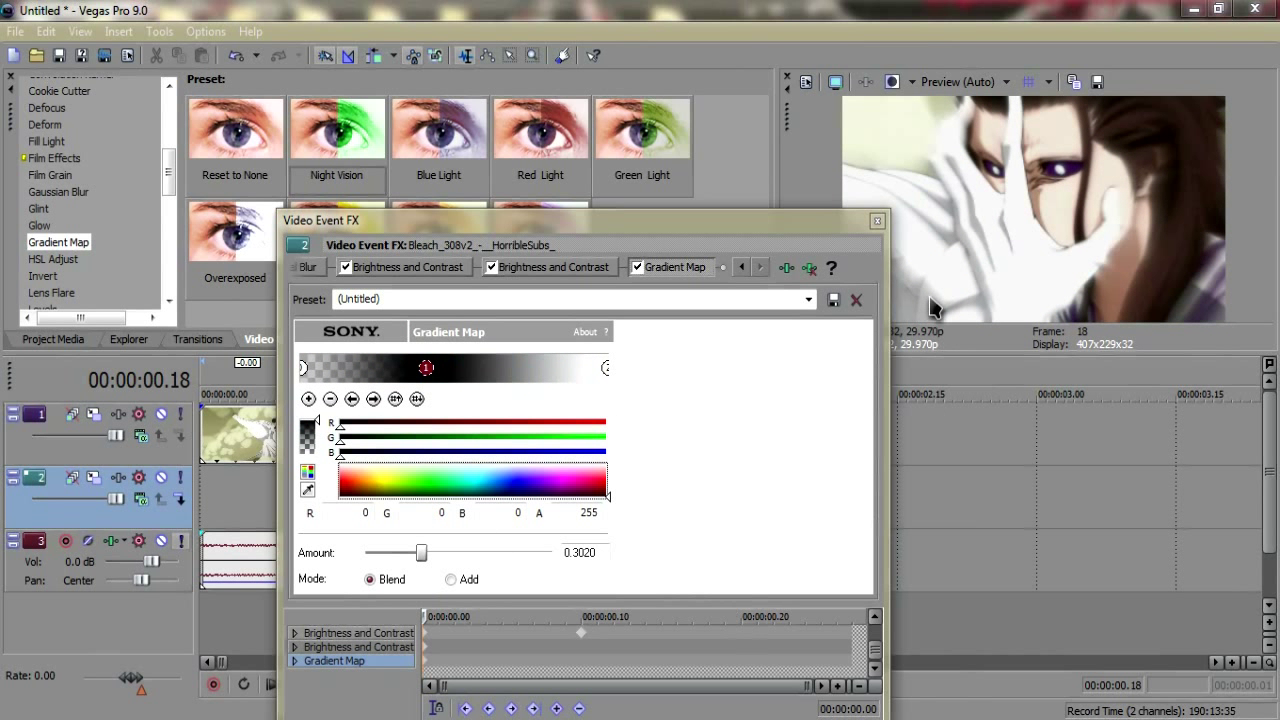
{"action": "left_click", "coordinate": [877, 221]}
{"action": "left_click_drag", "start_coordinate": [368, 541], "coordinate": [423, 462]}
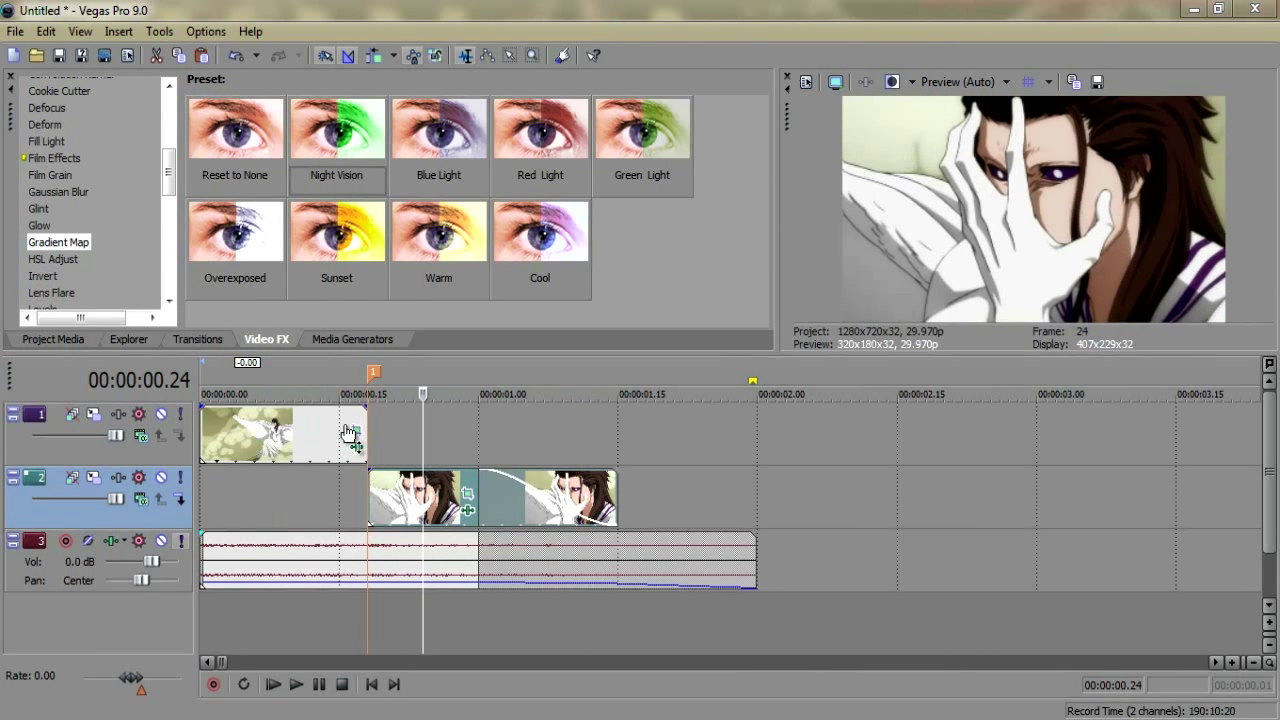
Apply Gaussian Blur with the Reset to None preset to the close-up clip on track 2
{"action": "scroll", "coordinate": [175, 158], "scroll_direction": "up", "scroll_amount": 2}
{"action": "scroll", "coordinate": [175, 155], "scroll_direction": "up", "scroll_amount": 3}
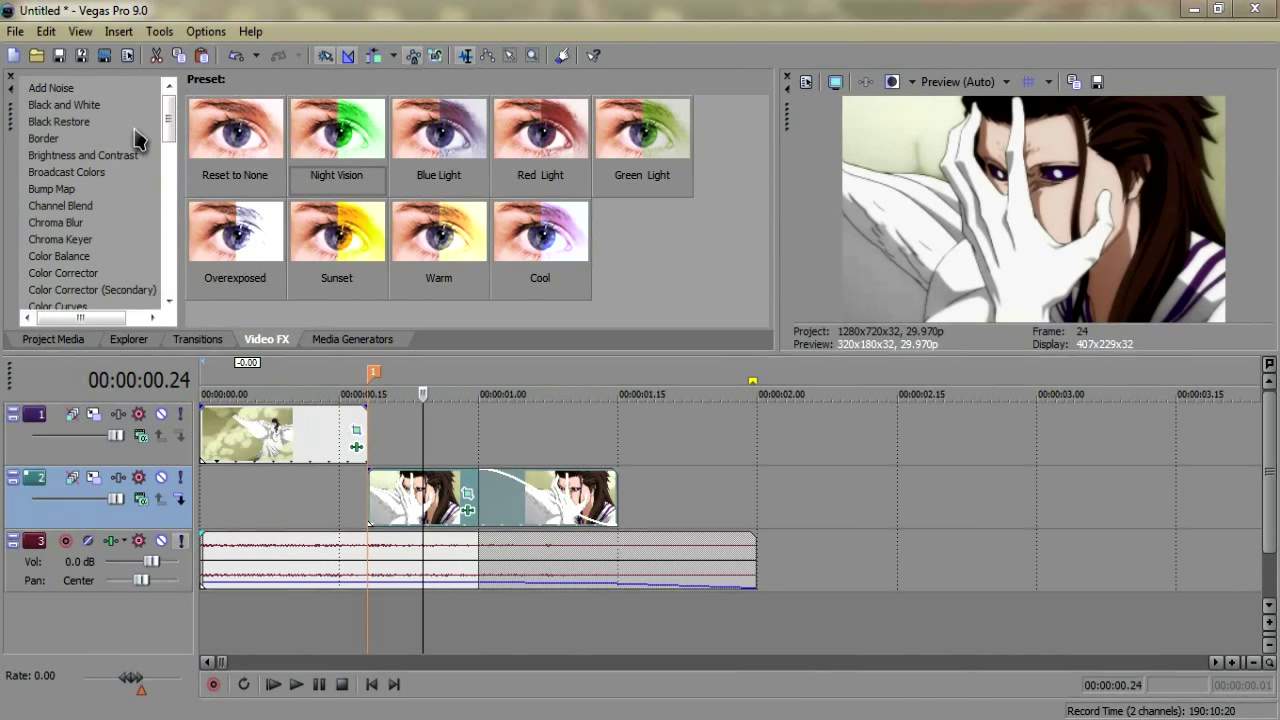
{"action": "scroll", "coordinate": [120, 250], "scroll_direction": "down", "scroll_amount": 6}
{"action": "left_click", "coordinate": [60, 130]}
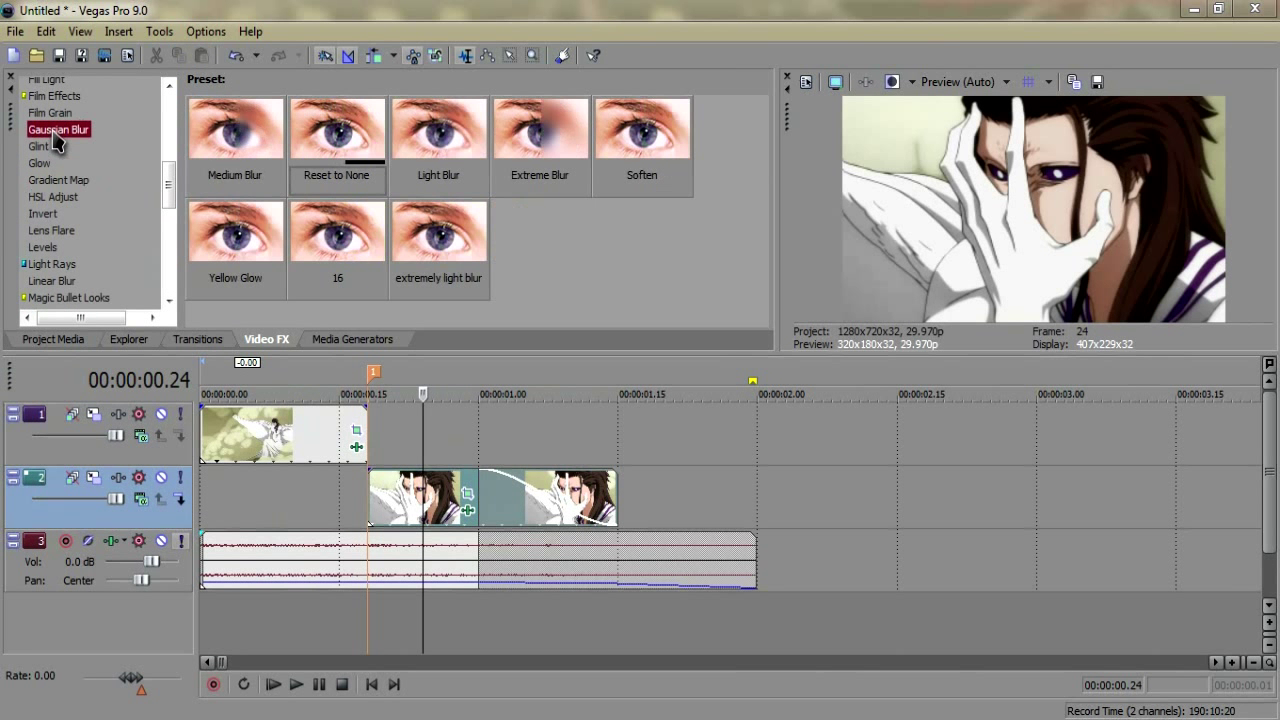
{"action": "left_click_drag", "start_coordinate": [338, 128], "coordinate": [350, 118]}
{"action": "left_click_drag", "start_coordinate": [410, 495], "coordinate": [412, 497]}
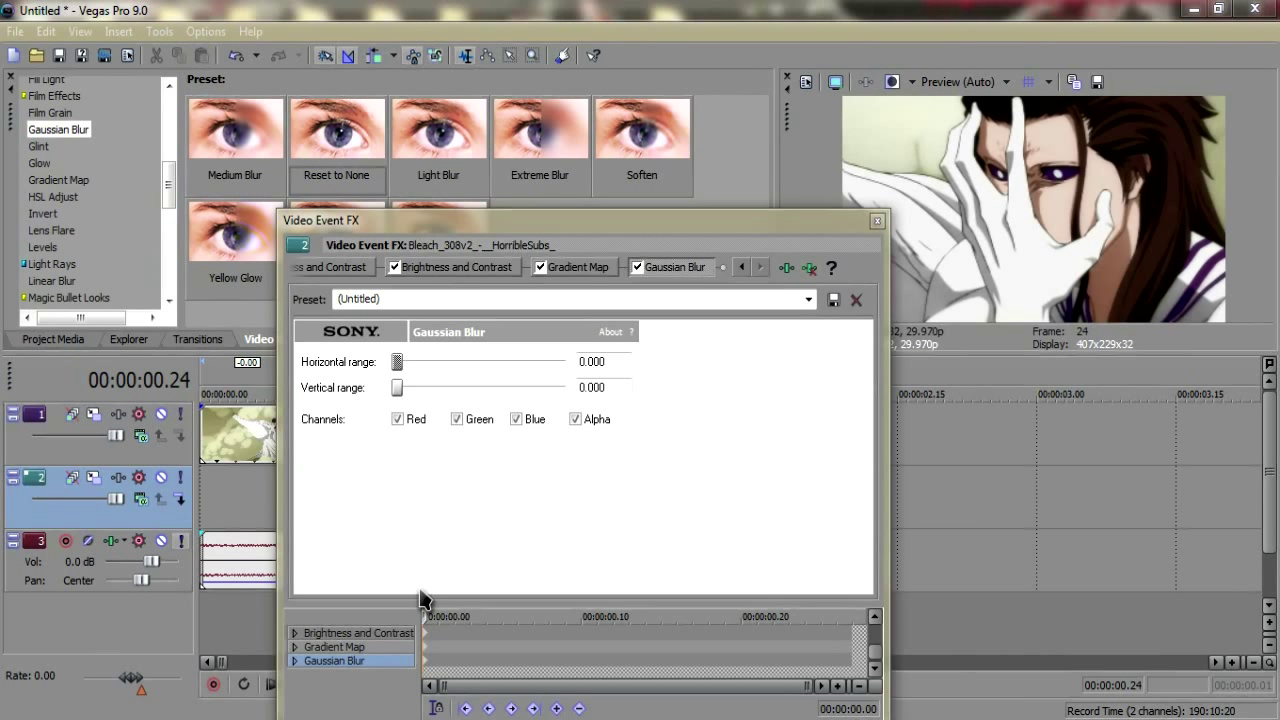
Keyframe the Gaussian Blur at 00:00:00.27 with a vertical range of 0.016, close the settings and scrub through the clip
{"action": "left_click_drag", "start_coordinate": [424, 610], "coordinate": [853, 614]}
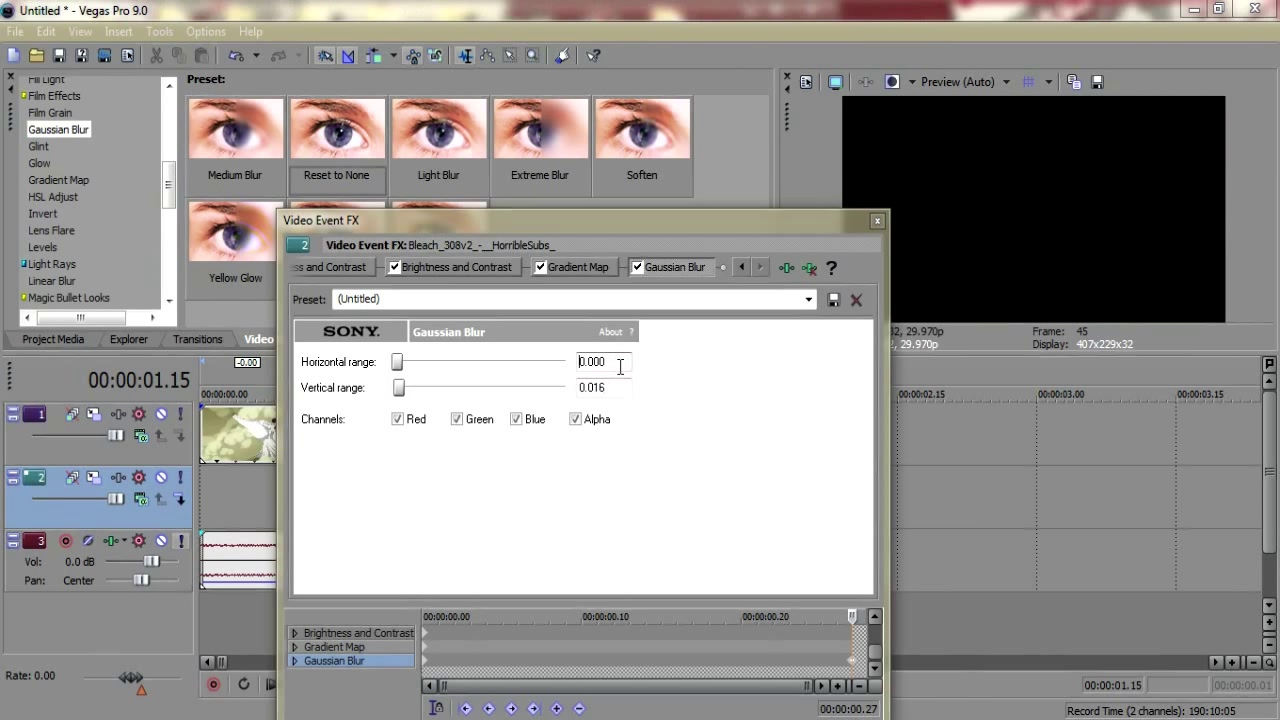
{"action": "left_click", "coordinate": [878, 222]}
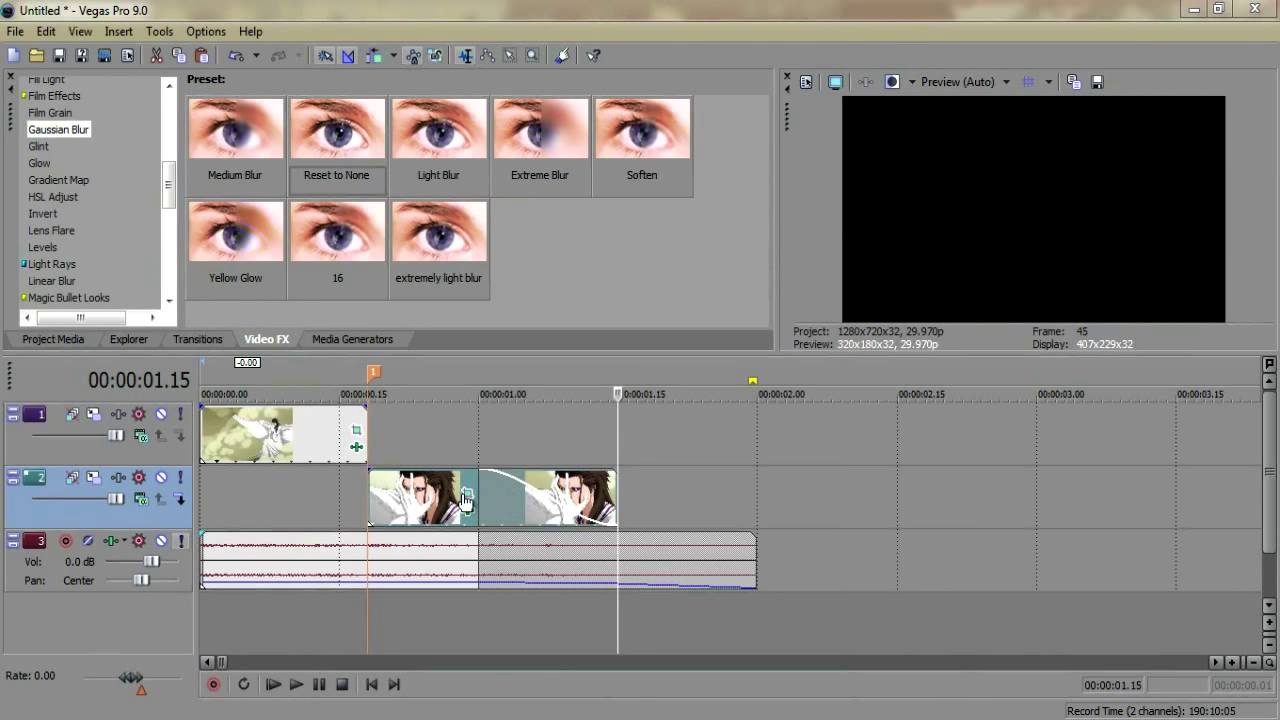
{"action": "left_click", "coordinate": [395, 505]}
{"action": "left_click_drag", "start_coordinate": [386, 491], "coordinate": [454, 494]}
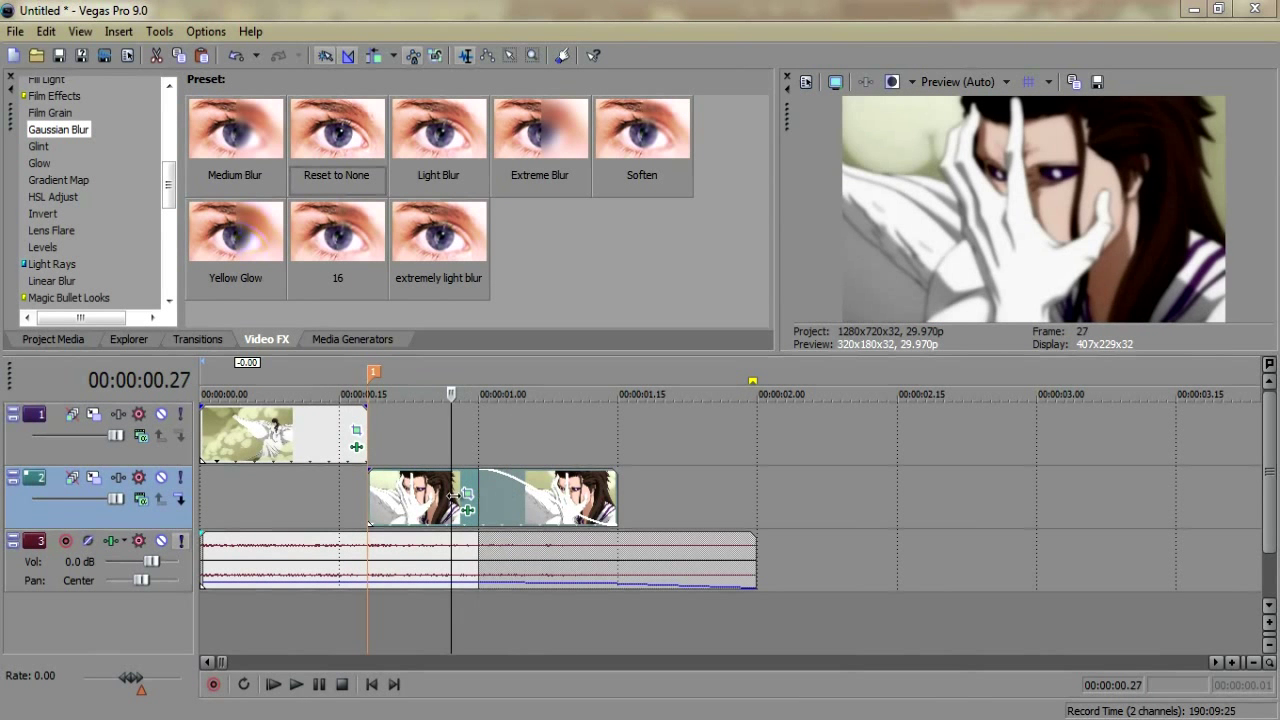
Apply Black and White with the Reset to None preset to the close-up clip and keyframe a higher blend amount at 00:00:00.27
{"action": "left_click_drag", "start_coordinate": [167, 183], "coordinate": [170, 110]}
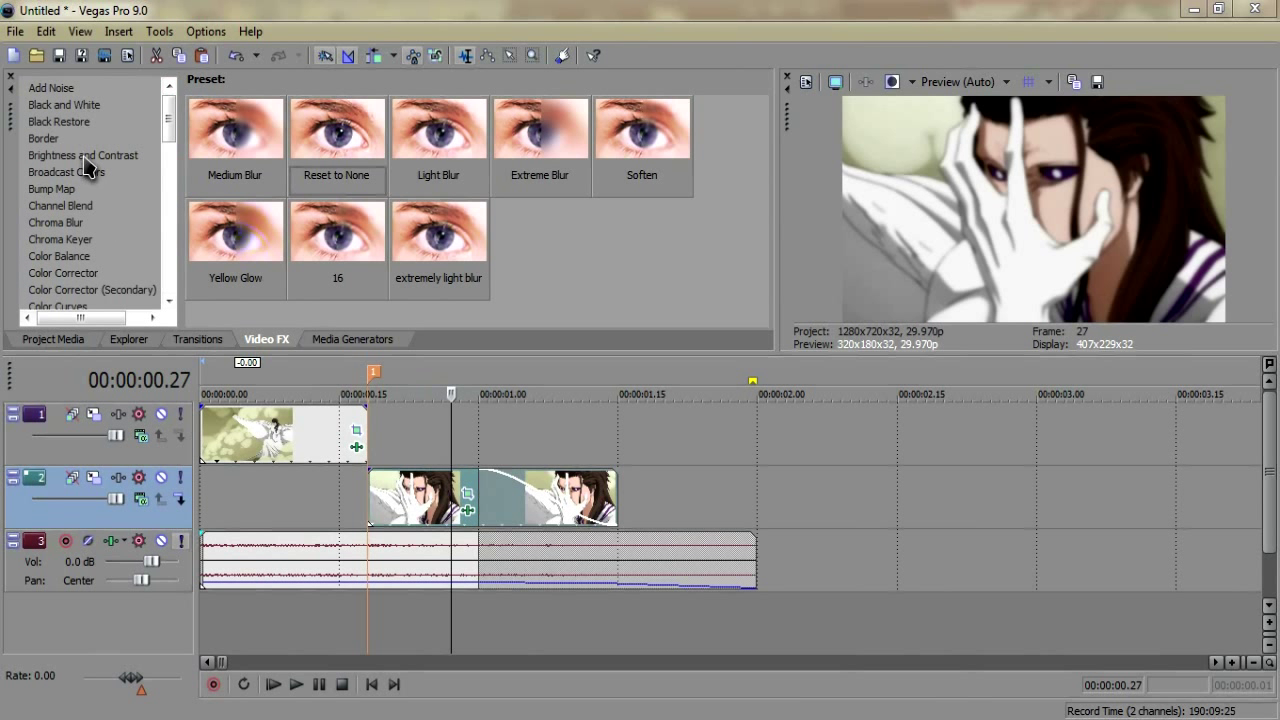
{"action": "left_click", "coordinate": [85, 156]}
{"action": "left_click", "coordinate": [88, 105]}
{"action": "left_click_drag", "start_coordinate": [303, 170], "coordinate": [310, 249]}
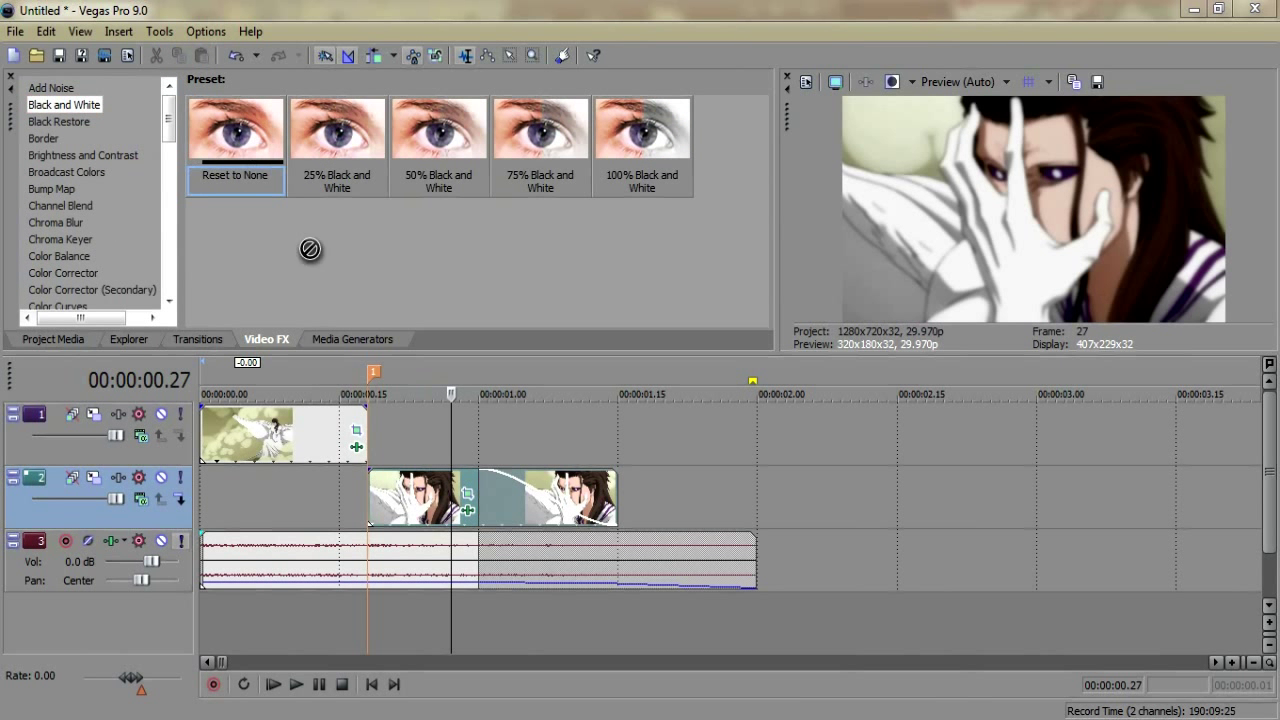
{"action": "left_click_drag", "start_coordinate": [370, 466], "coordinate": [410, 515]}
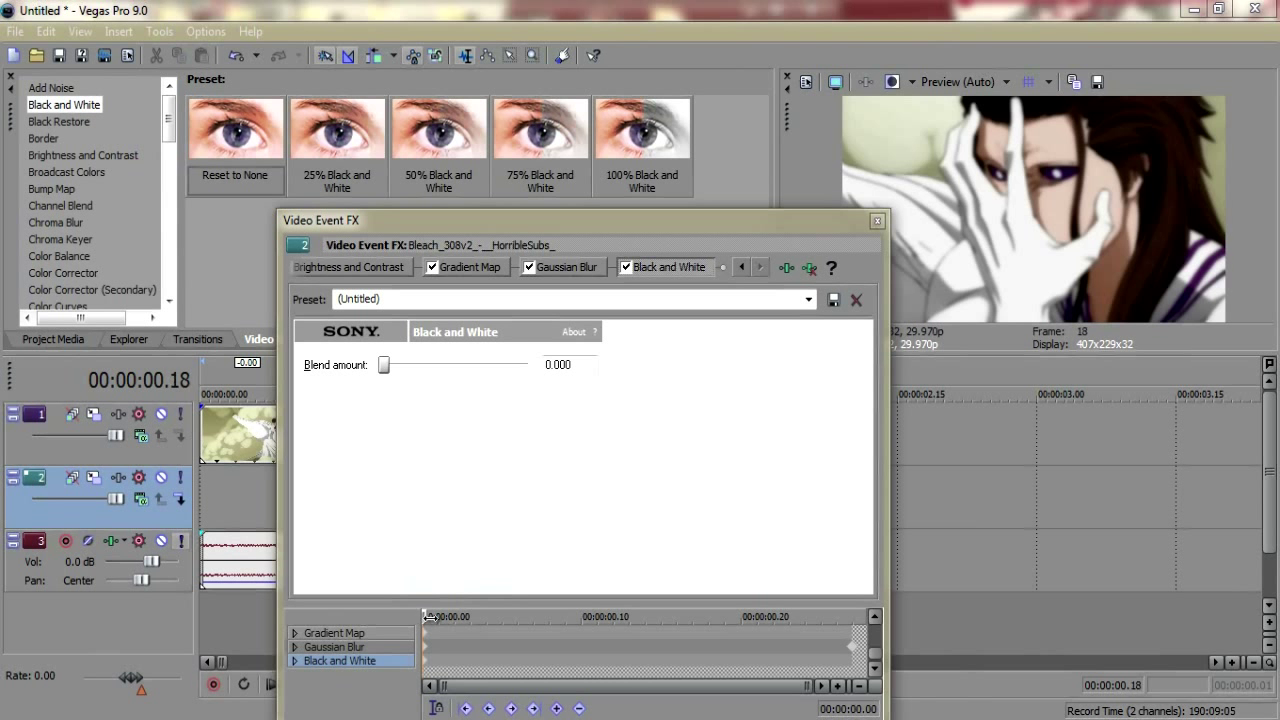
{"action": "left_click_drag", "start_coordinate": [428, 617], "coordinate": [511, 608]}
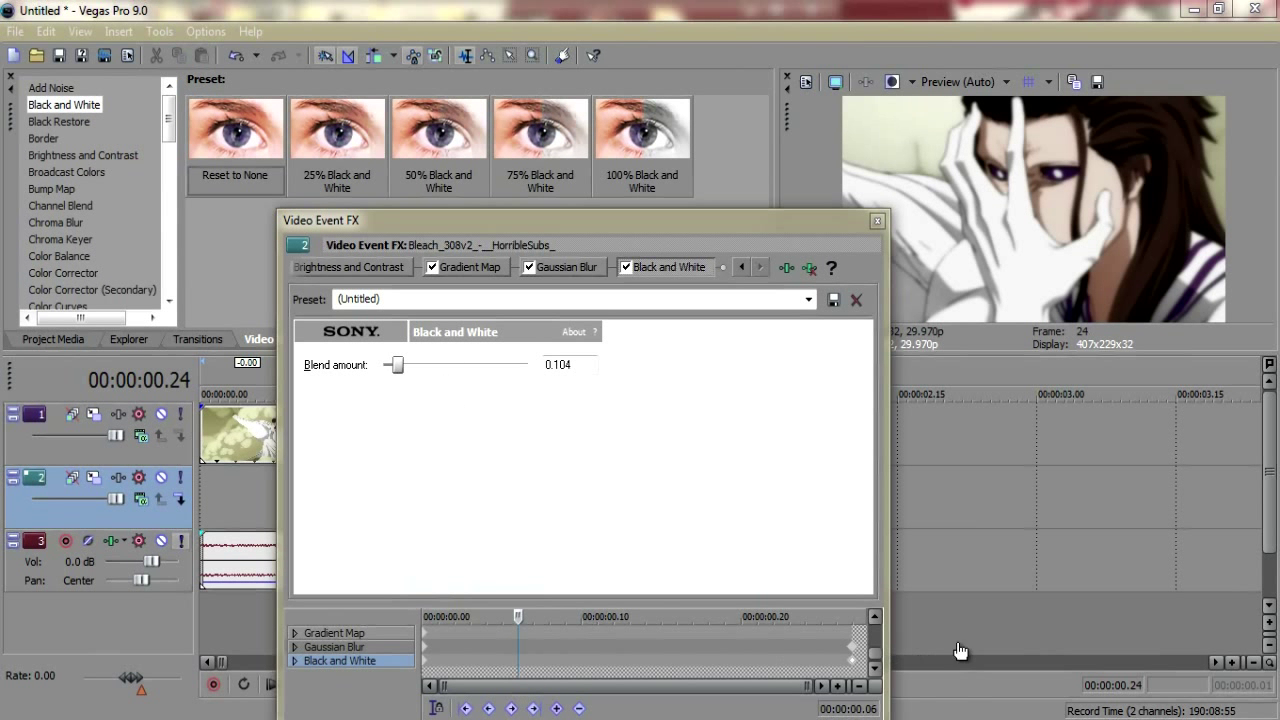
{"action": "left_click", "coordinate": [877, 220]}
Play and scrub both clips across the marker to review the zooms and combined effects
{"action": "left_click_drag", "start_coordinate": [424, 488], "coordinate": [386, 461]}
{"action": "left_click", "coordinate": [369, 458]}
{"action": "key", "text": "space"}
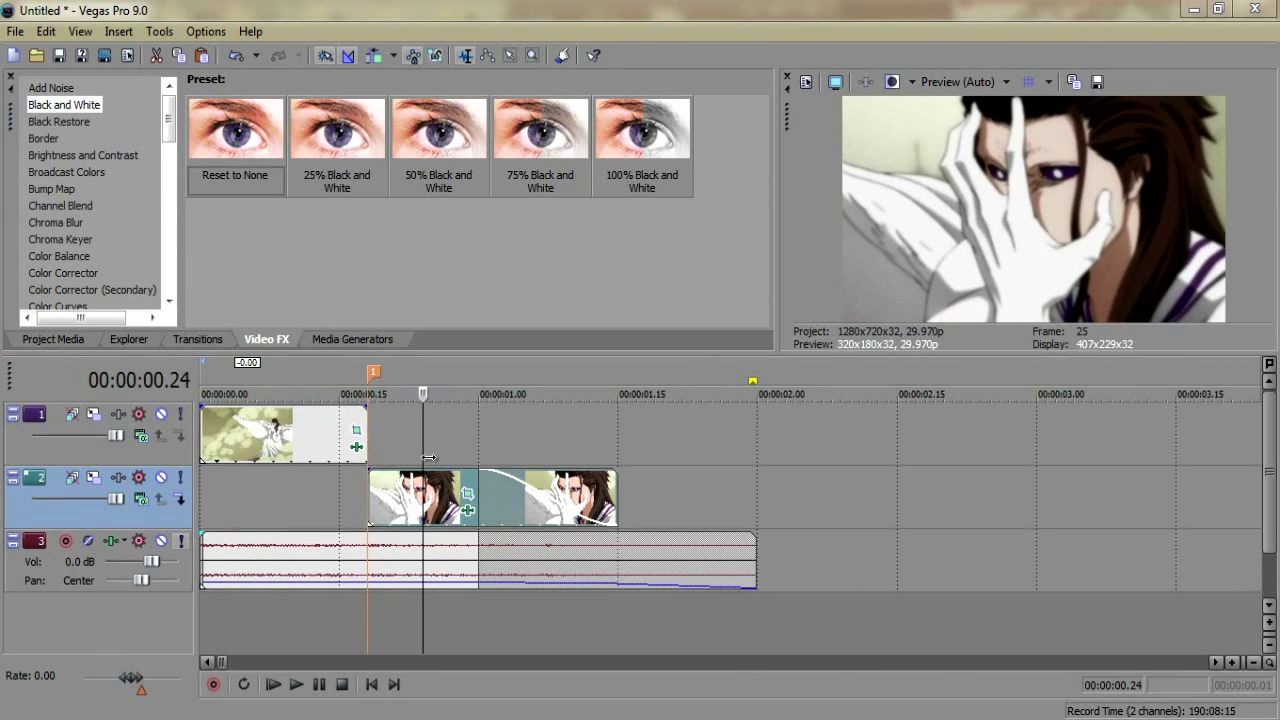
{"action": "key", "text": "space"}
{"action": "key", "text": "space"}
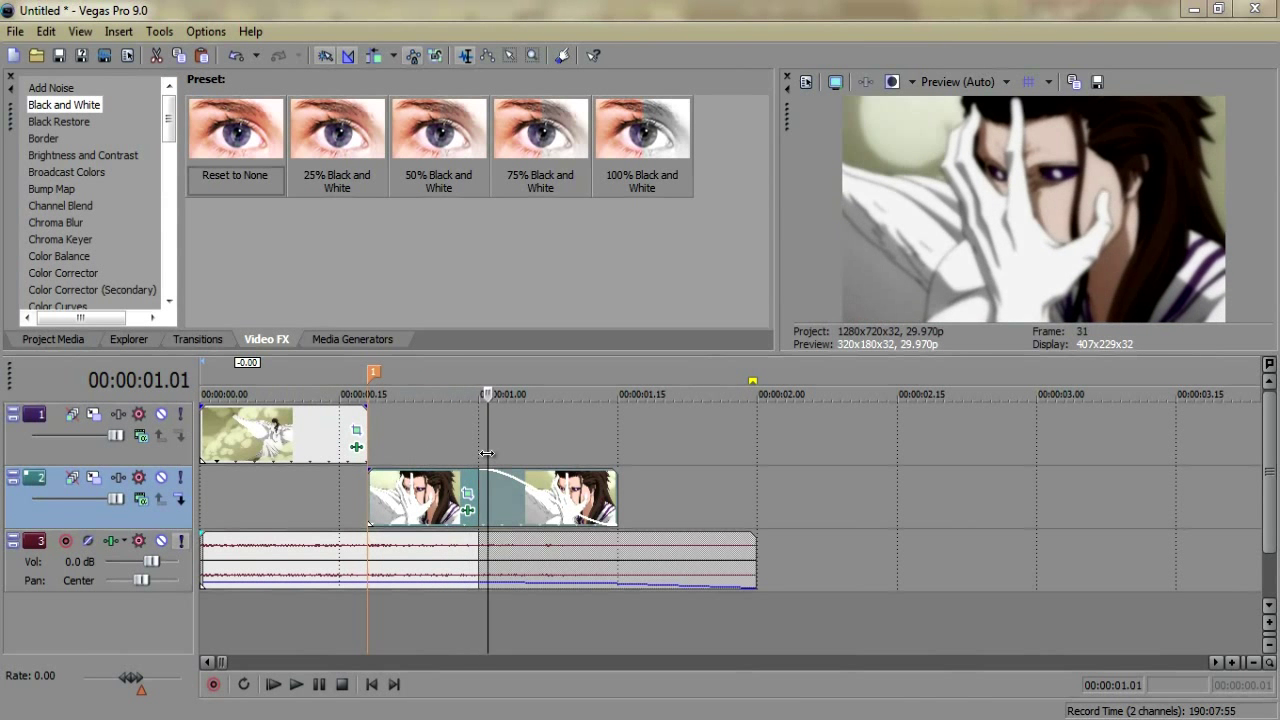
{"action": "left_click_drag", "start_coordinate": [516, 452], "coordinate": [255, 488]}
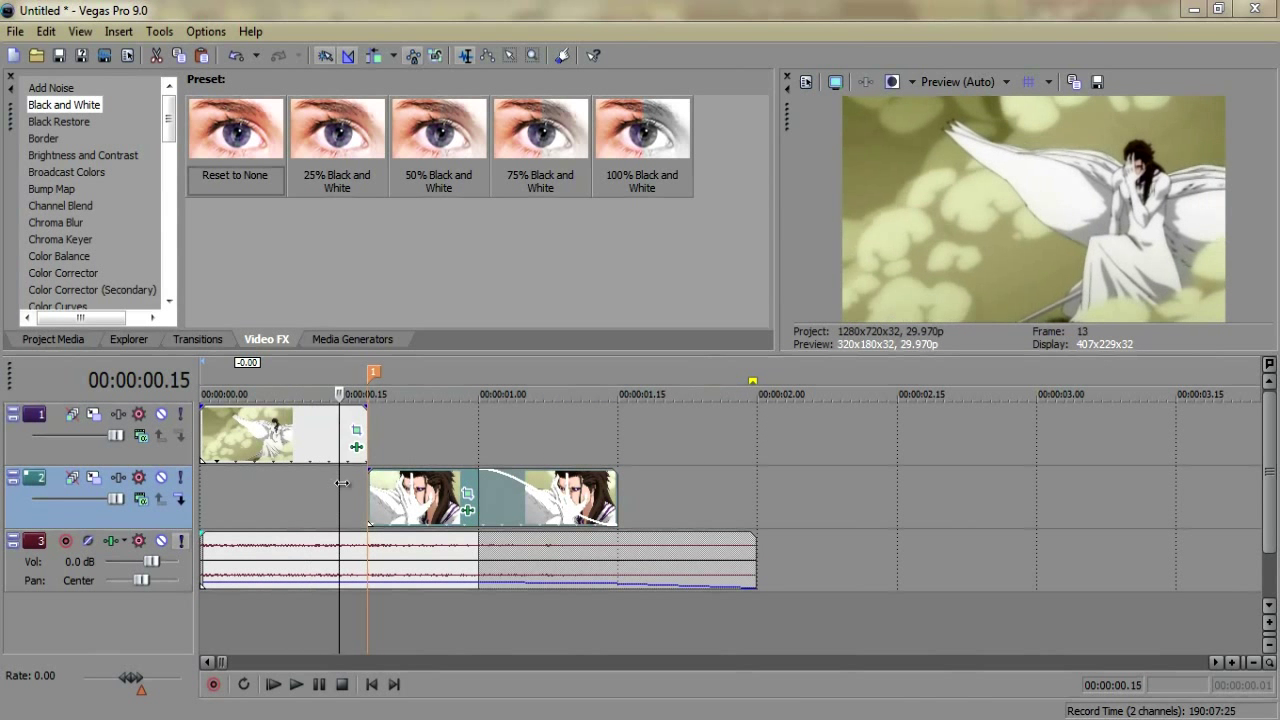
{"action": "left_click_drag", "start_coordinate": [342, 483], "coordinate": [358, 461]}
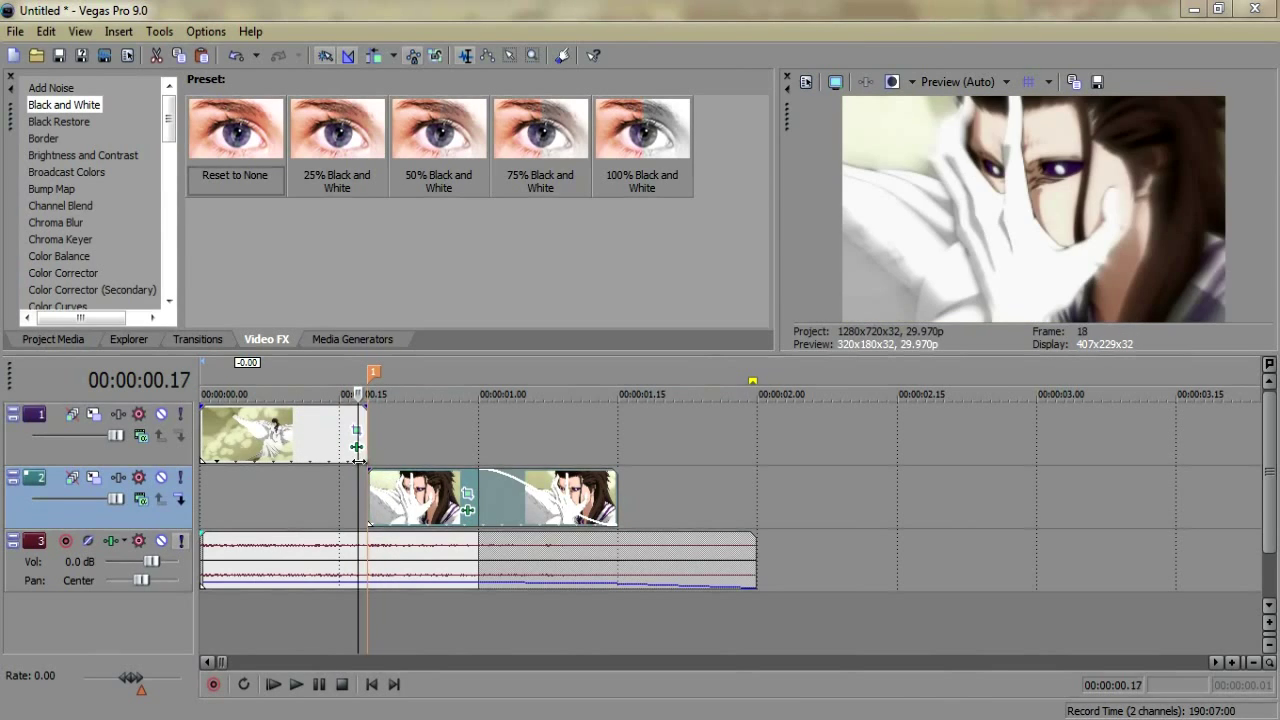